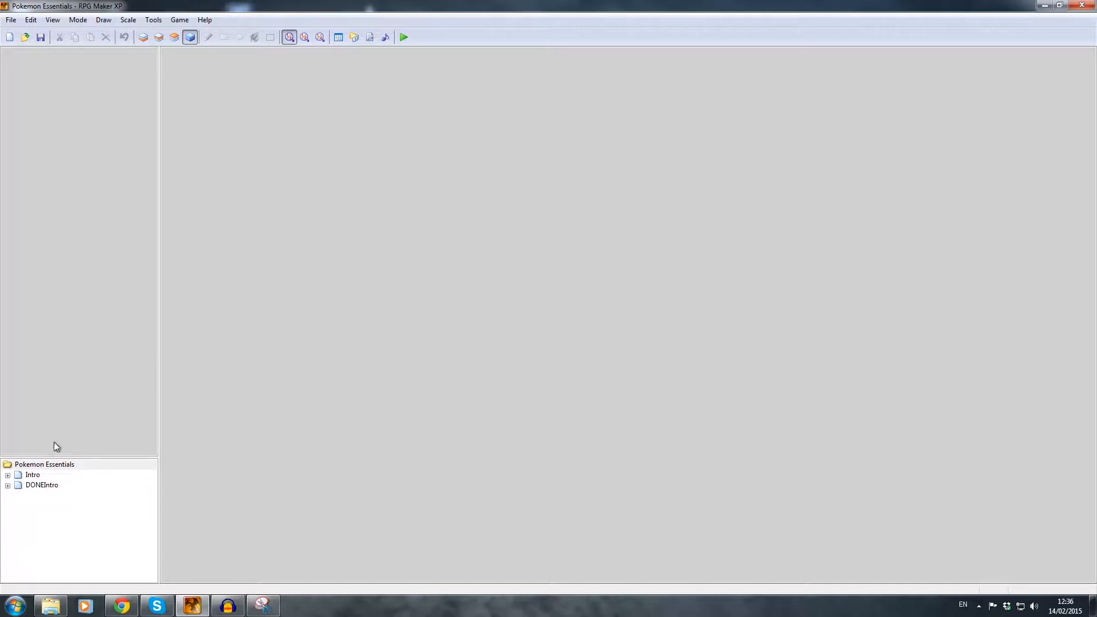
# - Look through the maps nested under the Intro map in the project's map tree
pyautogui.click(57, 466)
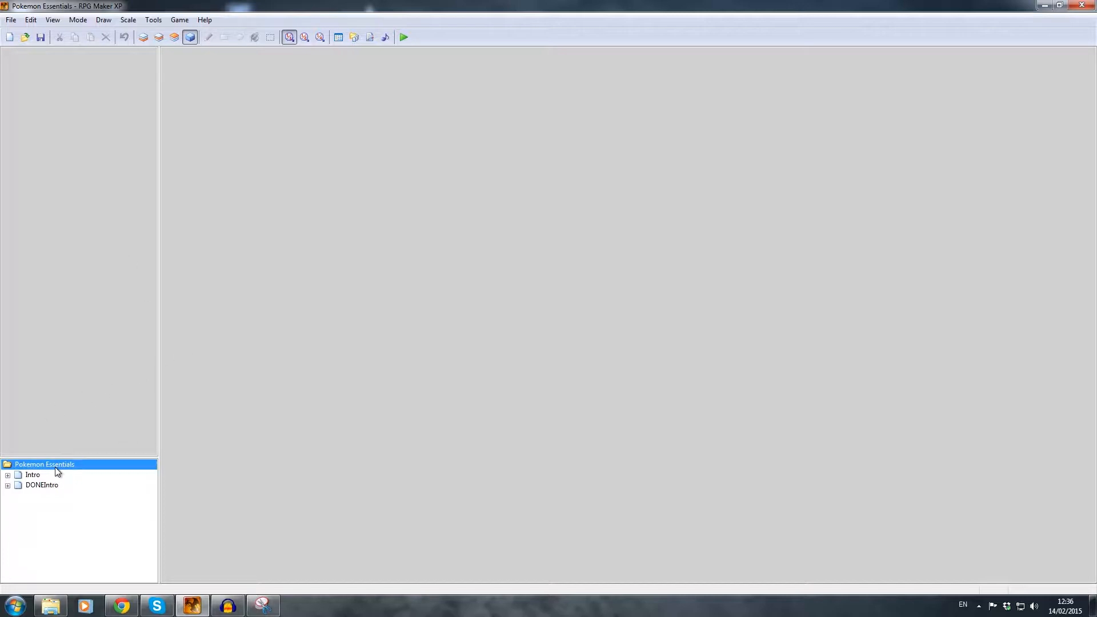
pyautogui.click(7, 474)
pyautogui.scroll(-1, 62, 499)
pyautogui.scroll(-2, 62, 496)
pyautogui.scroll(4, 62, 496)
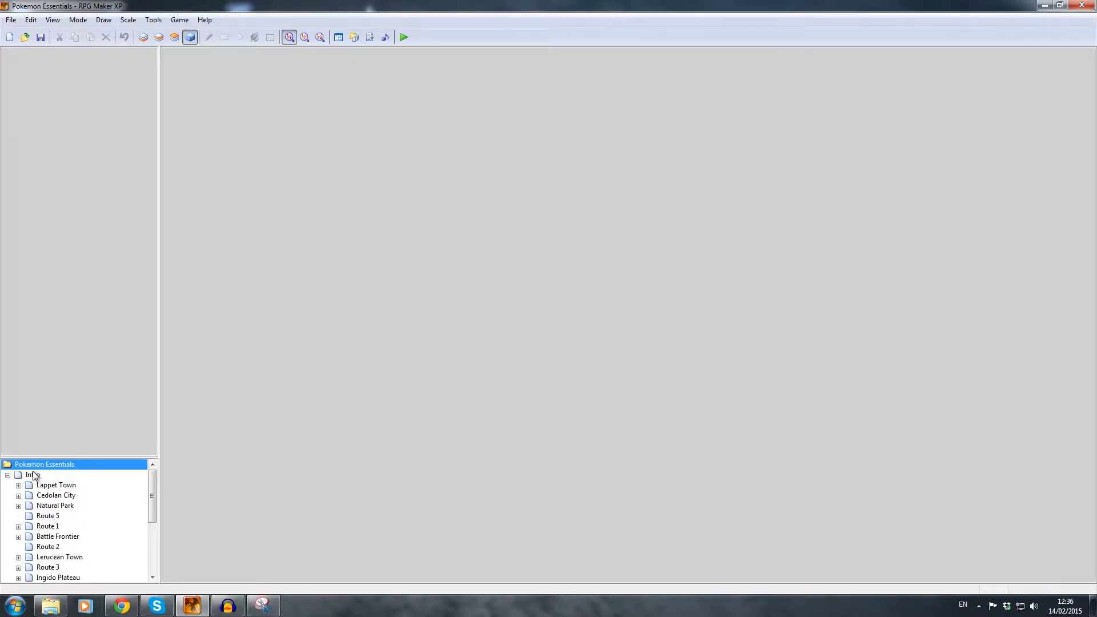
pyautogui.scroll(-3, 29, 478)
pyautogui.scroll(3, 26, 478)
pyautogui.scroll(-3, 22, 478)
pyautogui.scroll(3, 18, 478)
pyautogui.click(7, 474)
# - Create a new map named YouTubeIntro directly under the Pokemon Essentials project root
pyautogui.rightClick(36, 464)
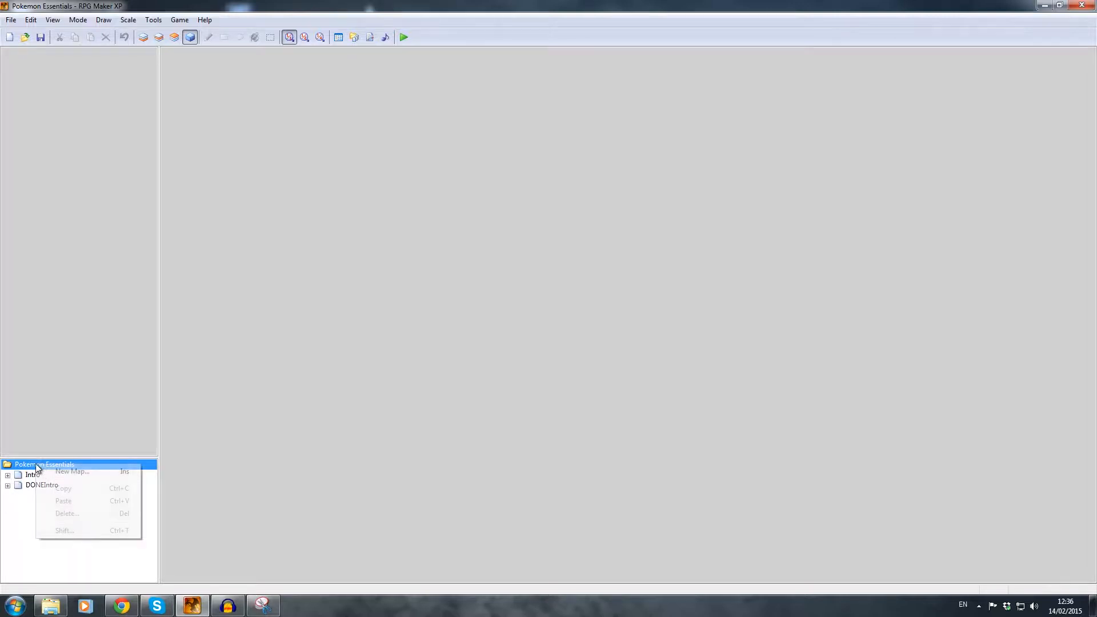
pyautogui.click(72, 471)
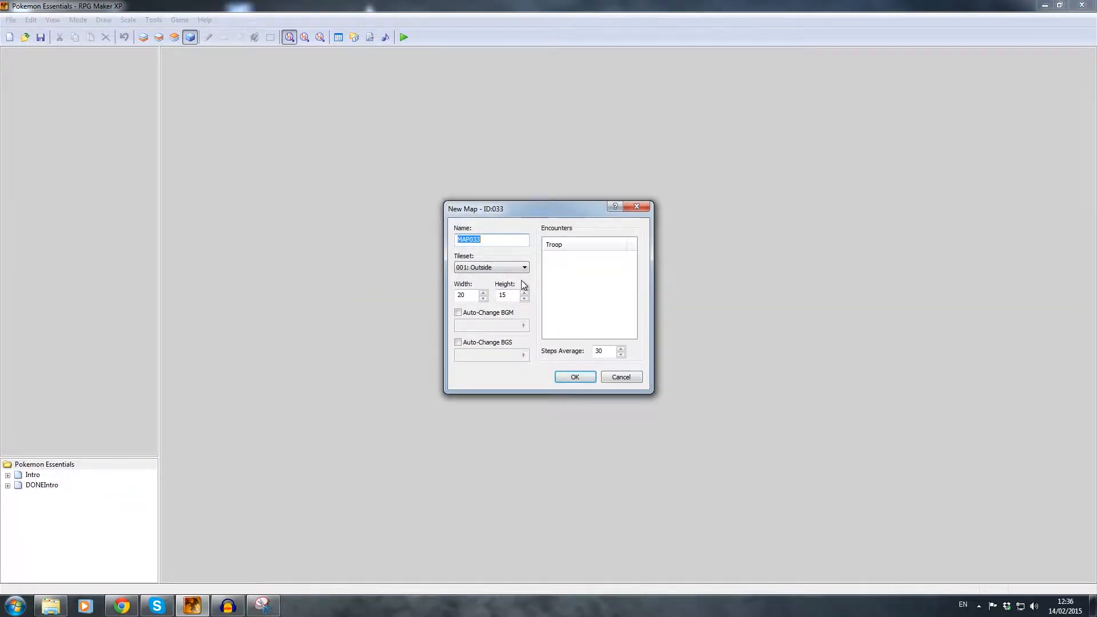
pyautogui.write('YouTubeIntro')
pyautogui.click(570, 378)
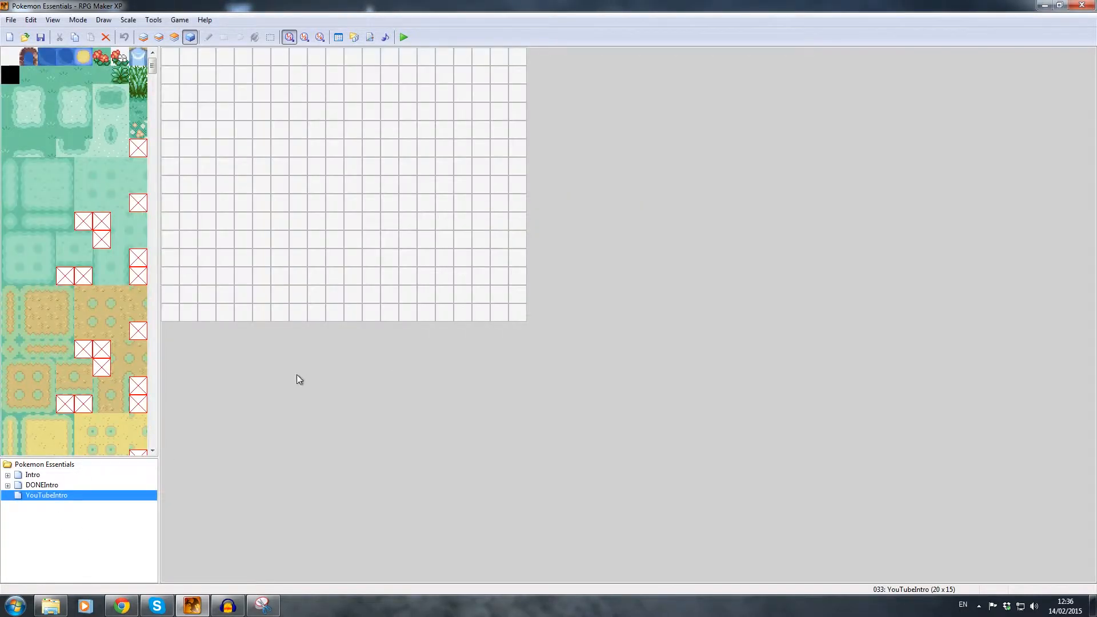
# - Create a map named PalletTown under YouTubeIntro, 24 wide and 20 high, using the 001: Outside tileset
pyautogui.rightClick(57, 496)
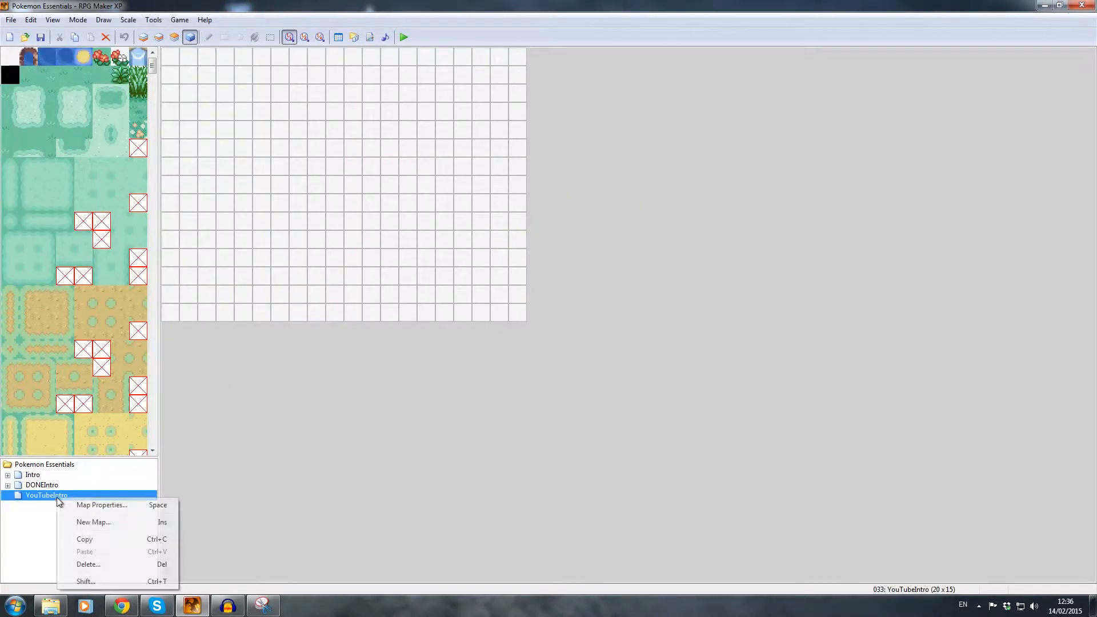
pyautogui.click(85, 522)
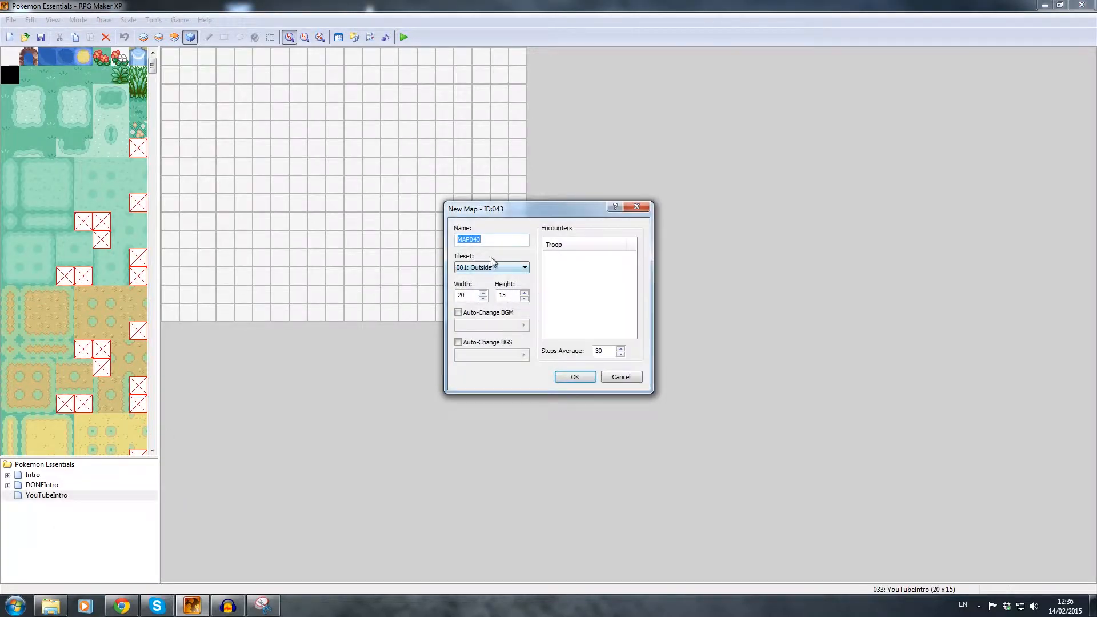
pyautogui.write('PalletTown')
pyautogui.doubleClick(474, 292)
pyautogui.write('2')
pyautogui.click(507, 296)
pyautogui.press('BackSpace')
pyautogui.write('20')
pyautogui.click(490, 268)
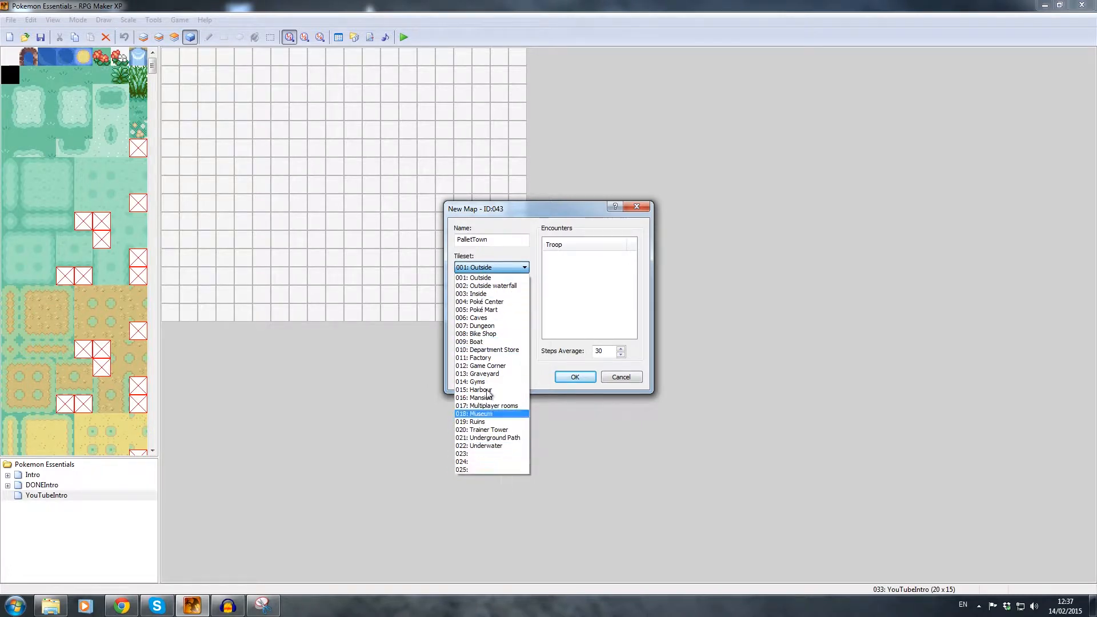
pyautogui.click(488, 277)
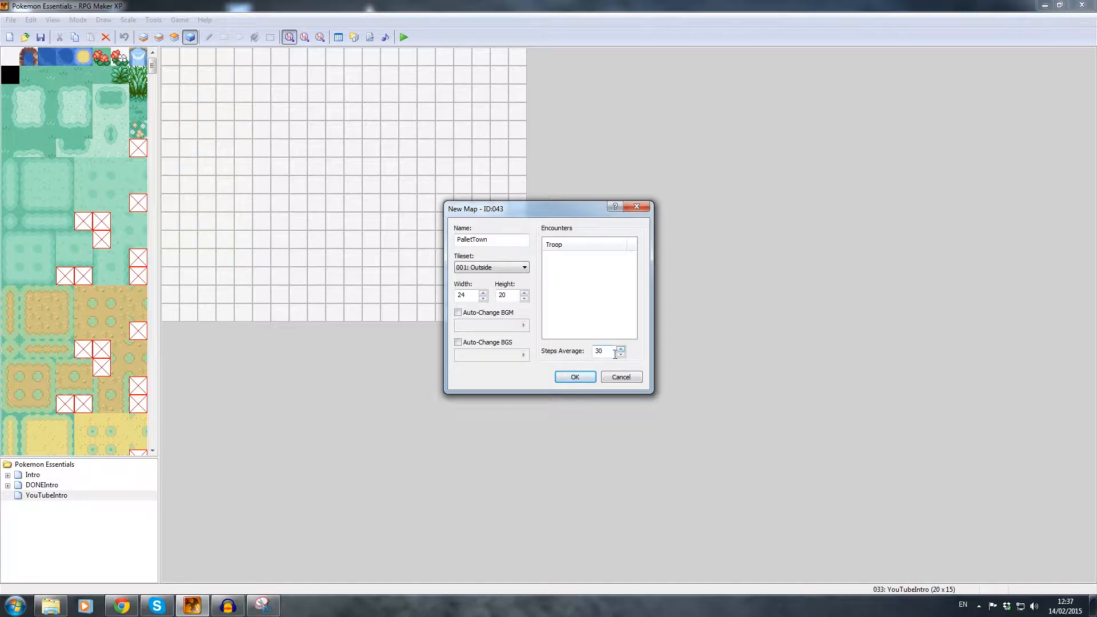
pyautogui.click(588, 378)
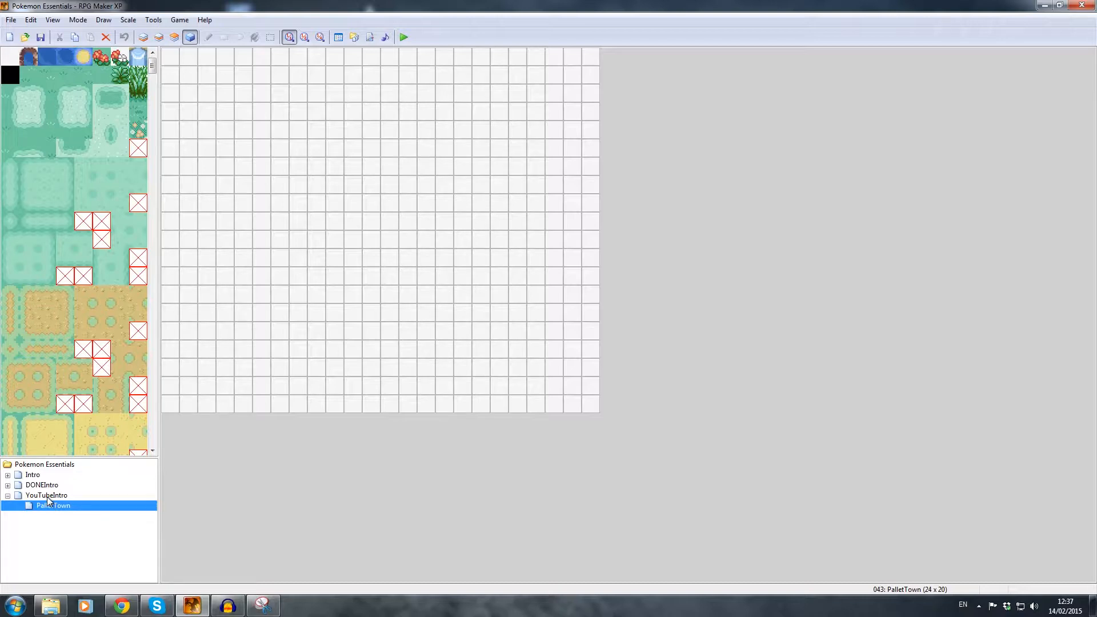
# - Compare the Layer 1, Layer 2, Layer 3 and Events editing modes on the empty PalletTown map
pyautogui.click(300, 157)
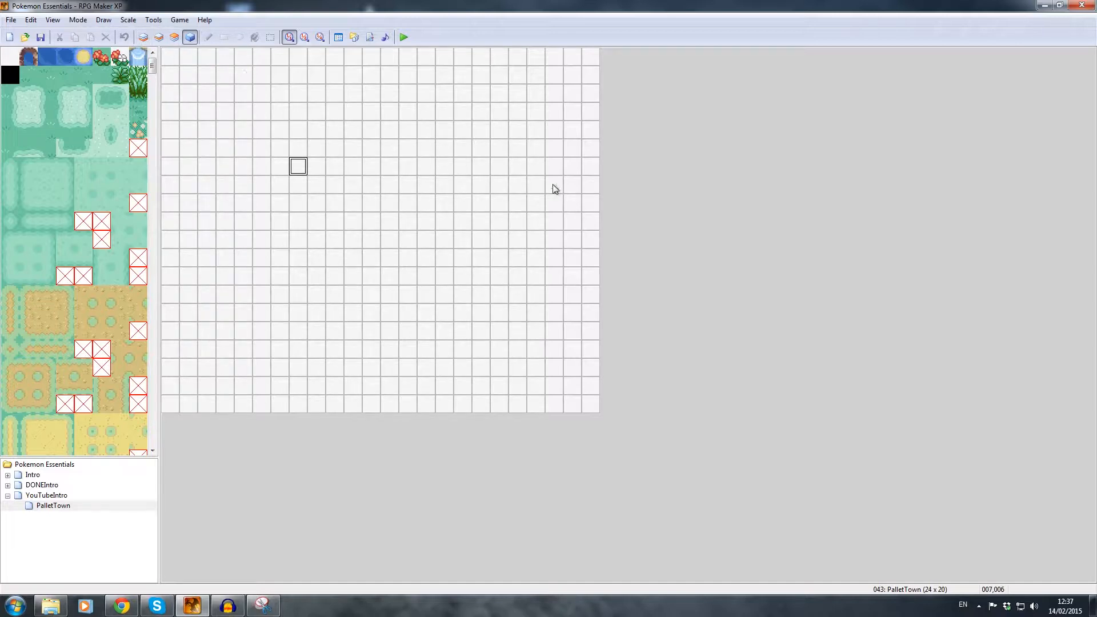
pyautogui.click(143, 37)
pyautogui.click(160, 37)
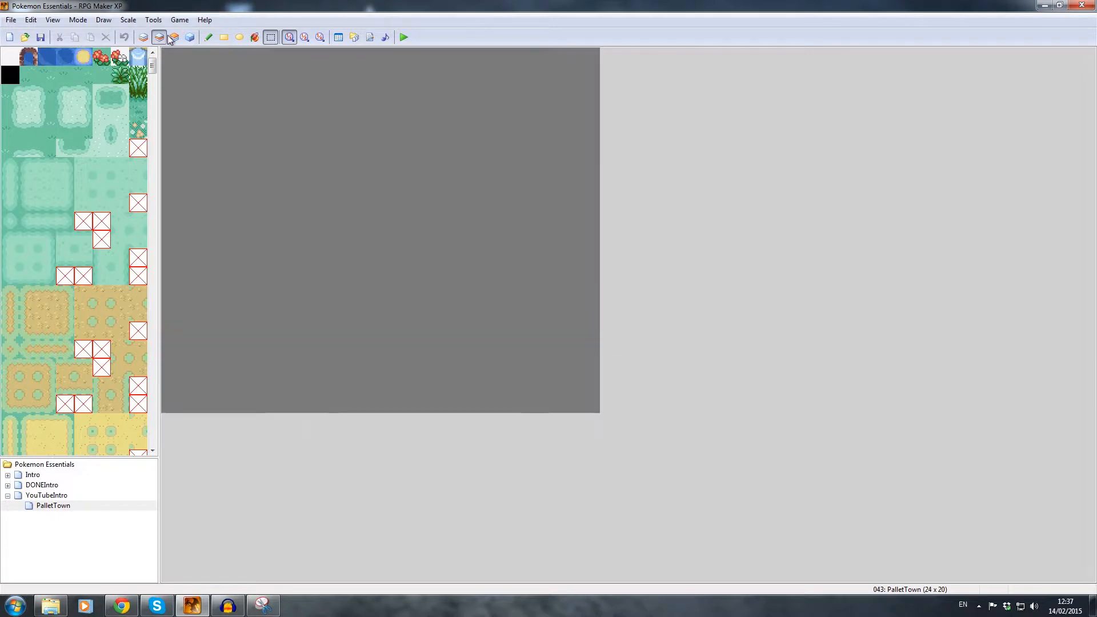
pyautogui.click(190, 37)
pyautogui.click(175, 37)
pyautogui.click(144, 37)
pyautogui.click(160, 38)
pyautogui.click(175, 37)
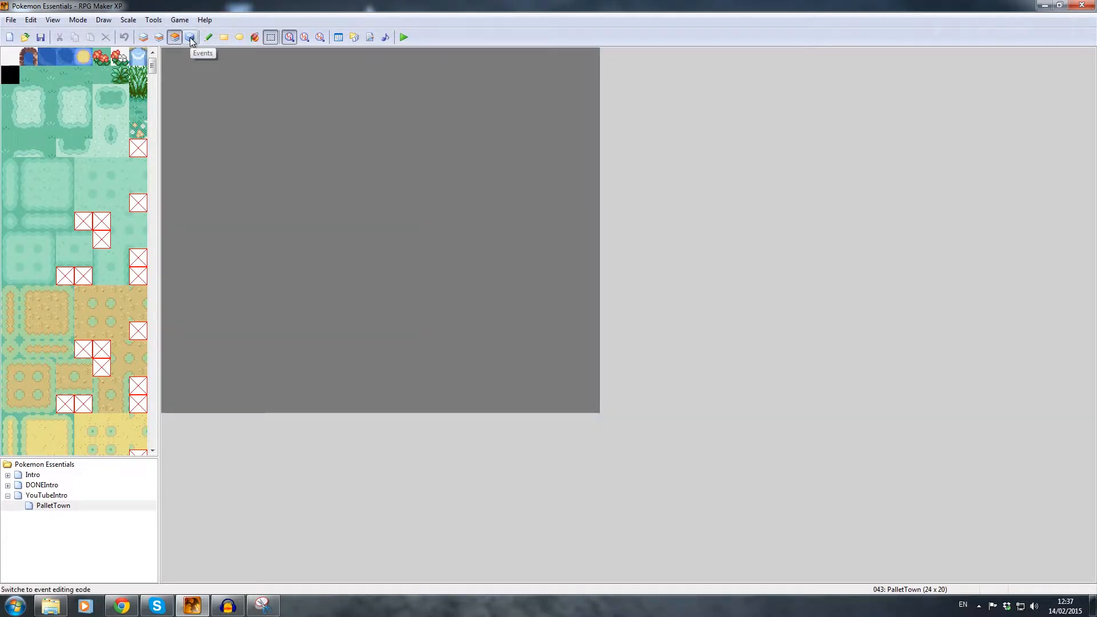
pyautogui.click(191, 38)
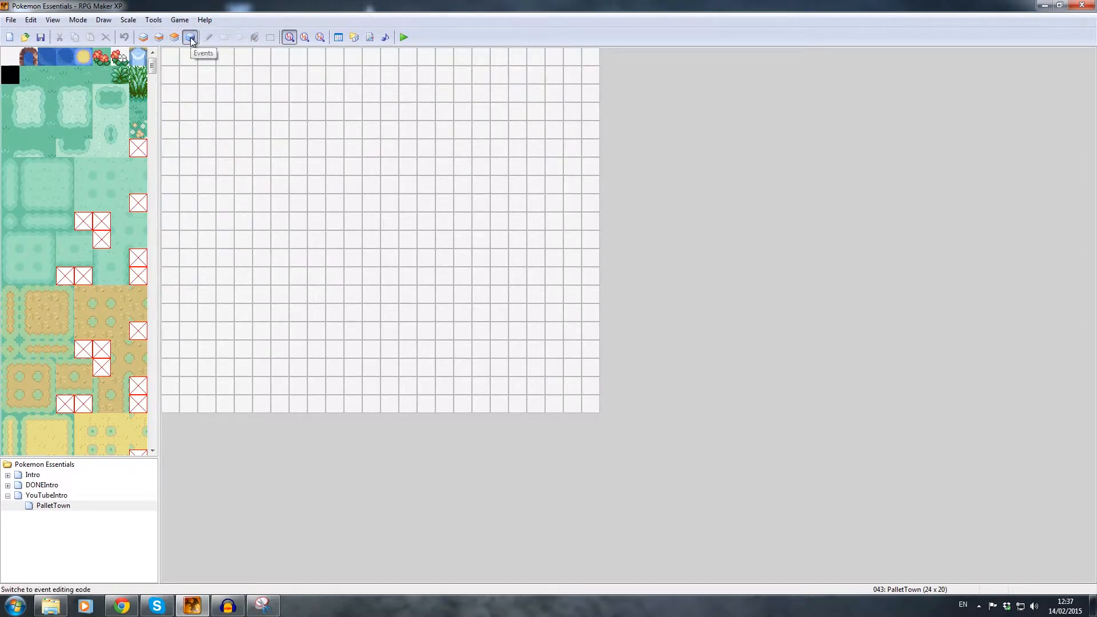
pyautogui.click(174, 37)
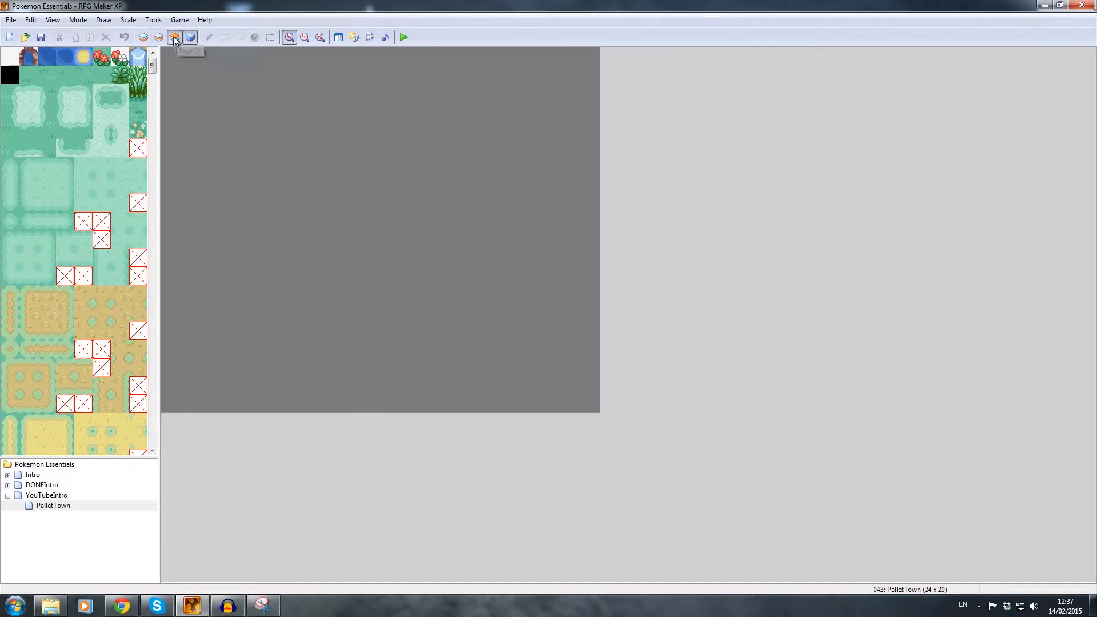
pyautogui.click(143, 38)
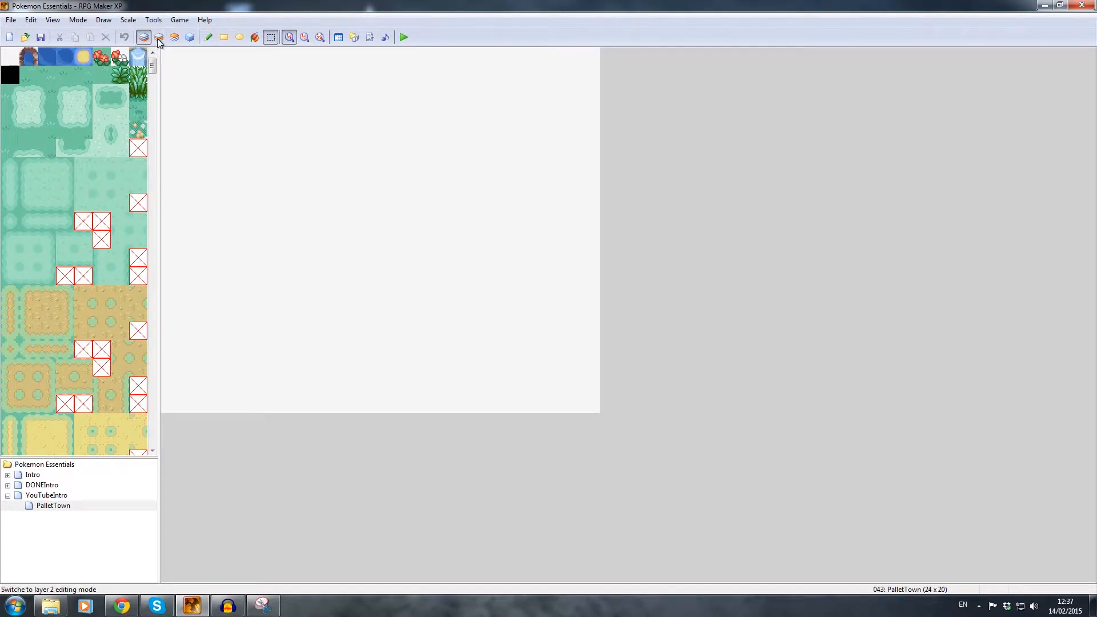
pyautogui.click(159, 40)
pyautogui.click(174, 39)
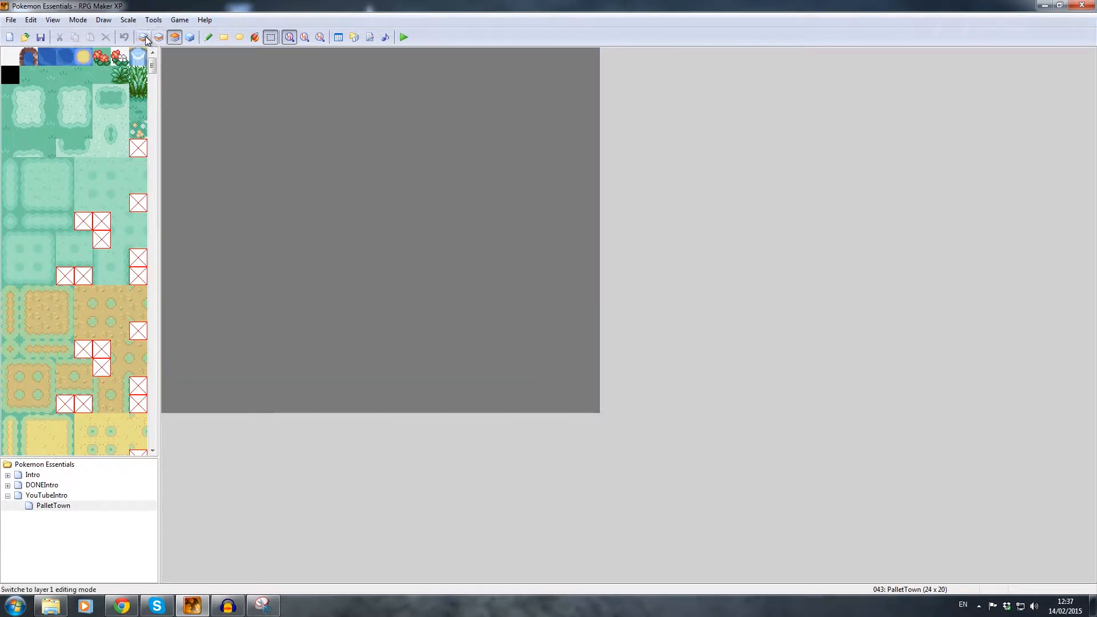
pyautogui.click(145, 39)
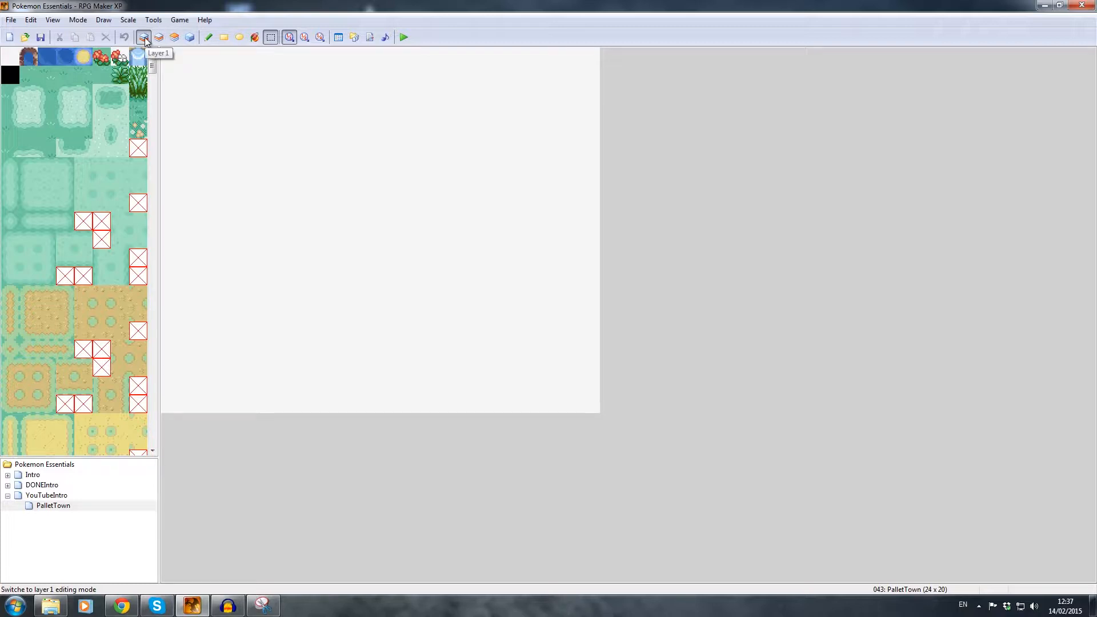
pyautogui.click(158, 38)
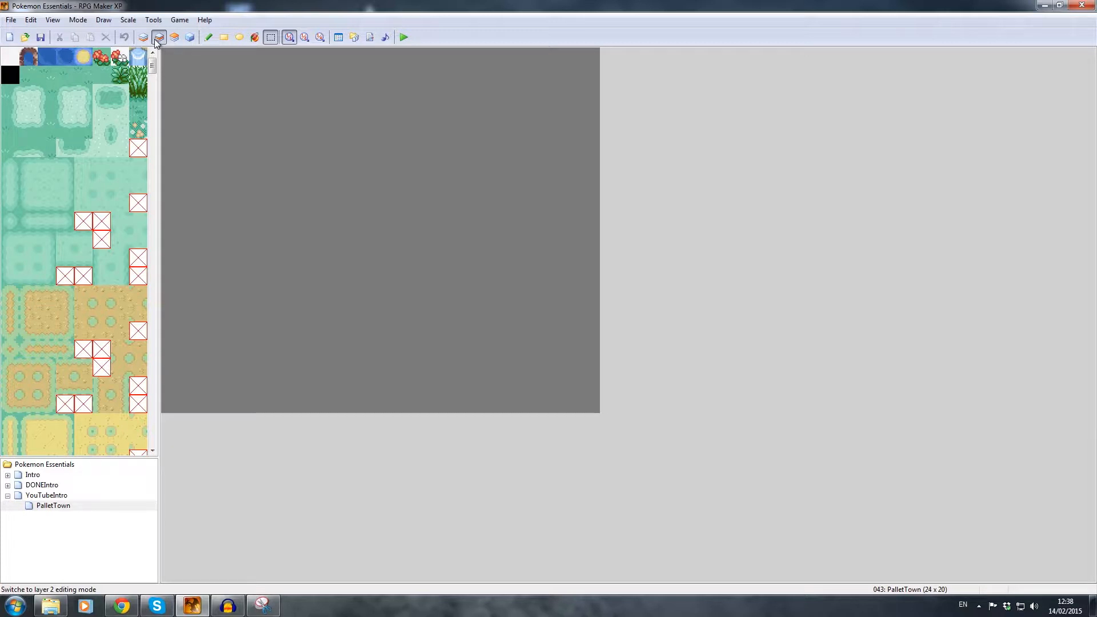
pyautogui.click(172, 39)
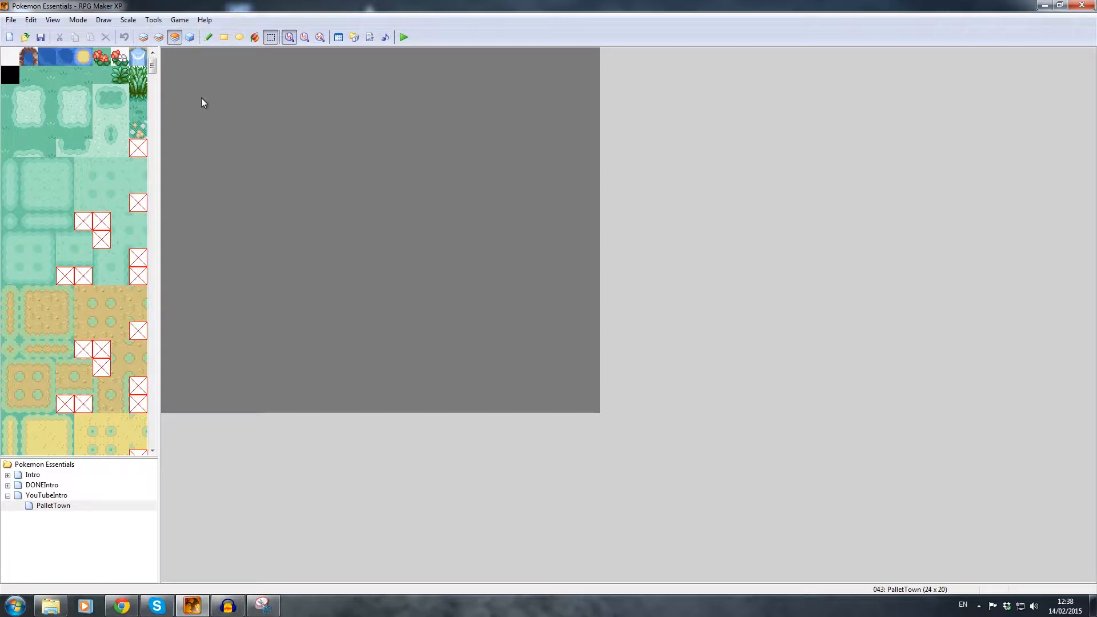
pyautogui.click(144, 38)
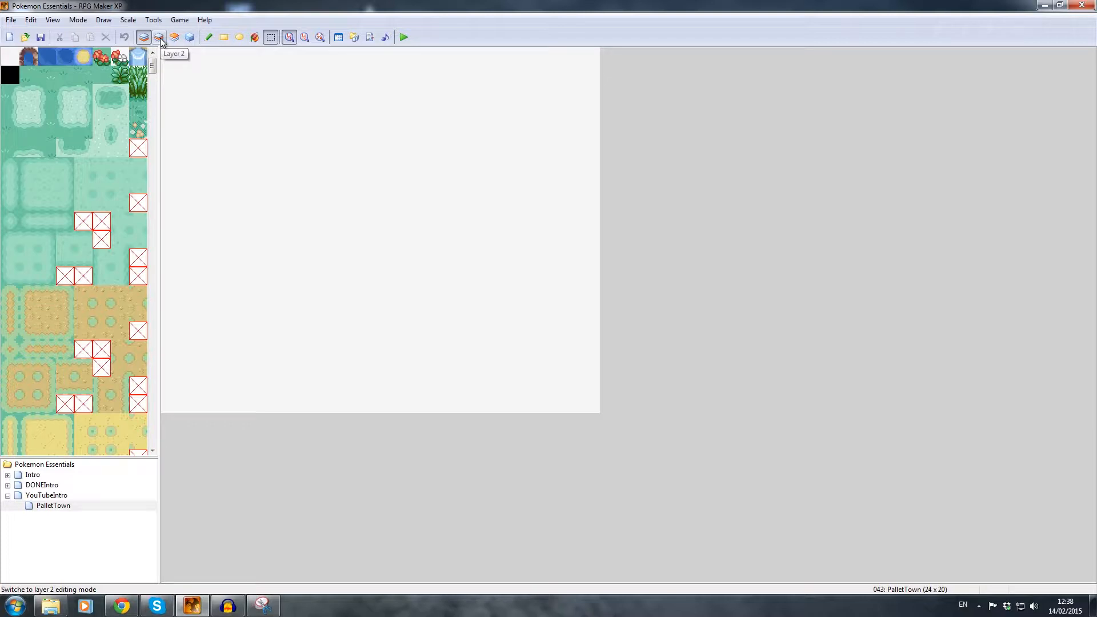
pyautogui.click(160, 37)
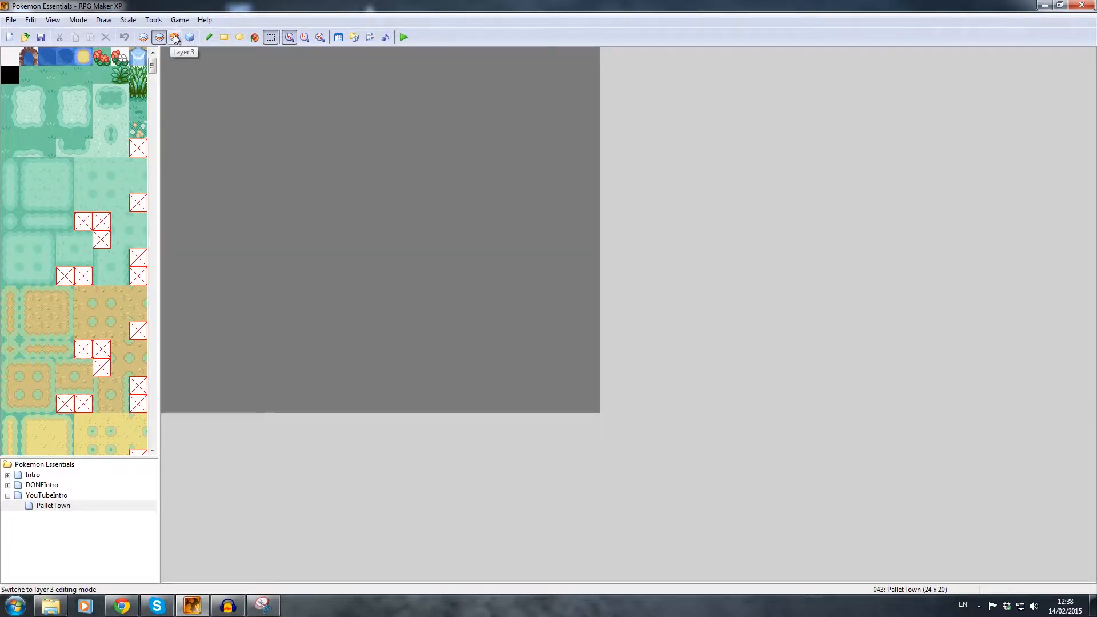
pyautogui.click(175, 39)
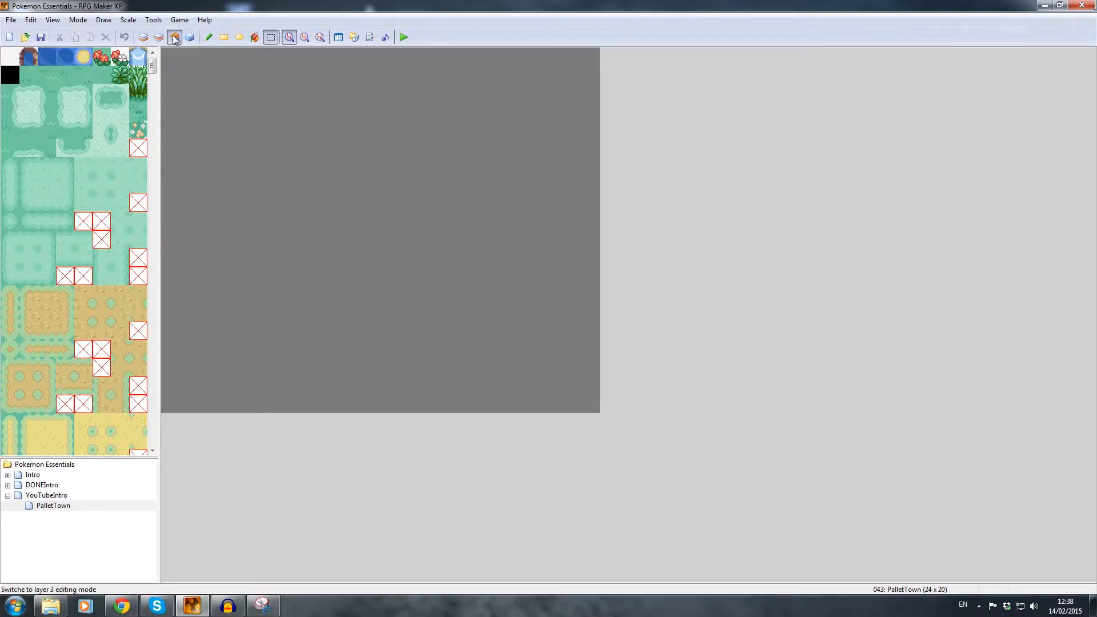
# - Fill the whole of Layer 1 on the PalletTown map with the plain grass tile
pyautogui.click(146, 39)
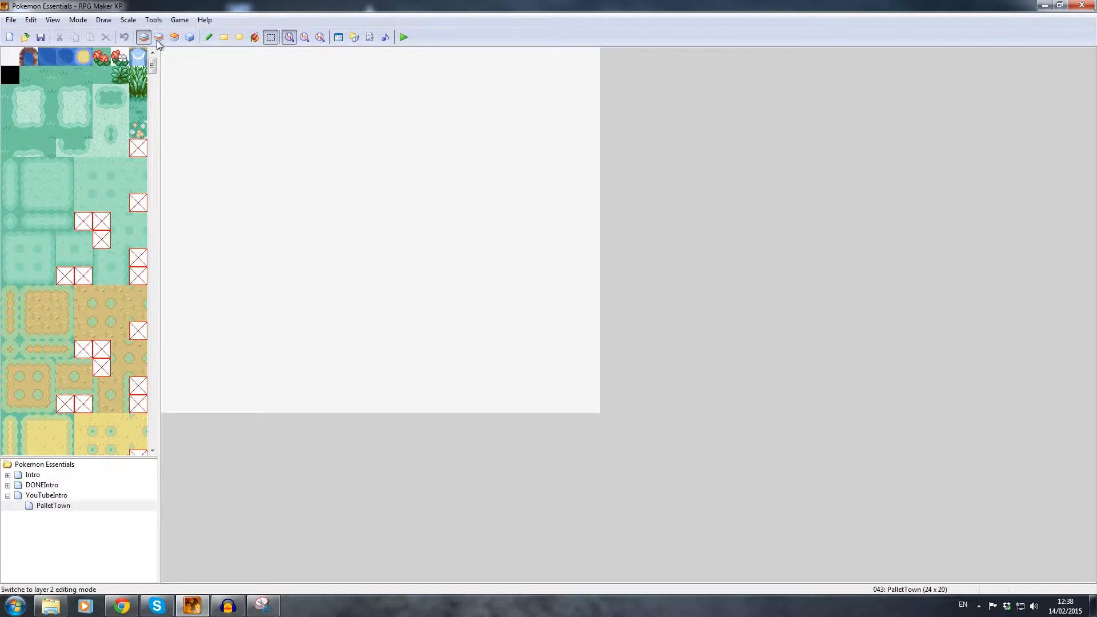
pyautogui.click(48, 75)
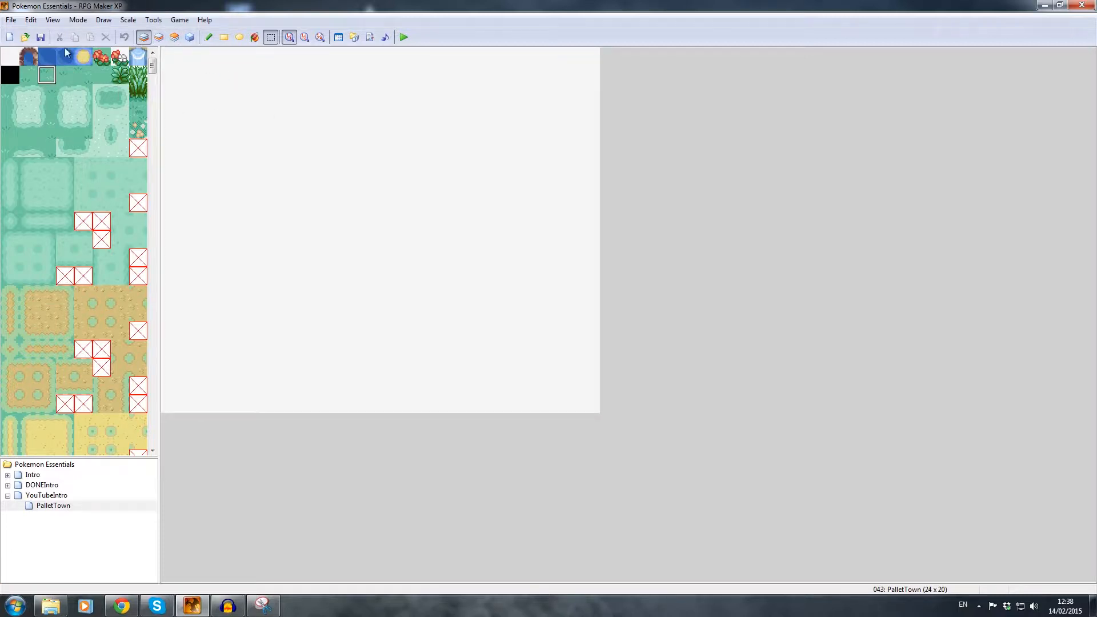
pyautogui.click(254, 39)
pyautogui.click(306, 144)
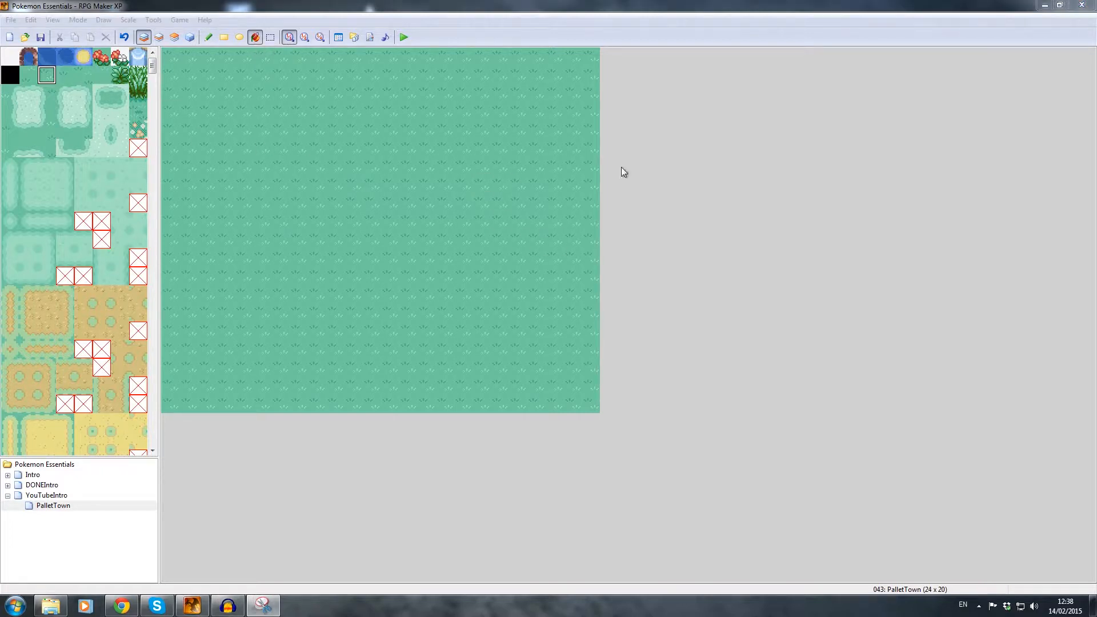
# - Select the two-by-two block of round green tree tiles from the tileset
pyautogui.click(83, 93)
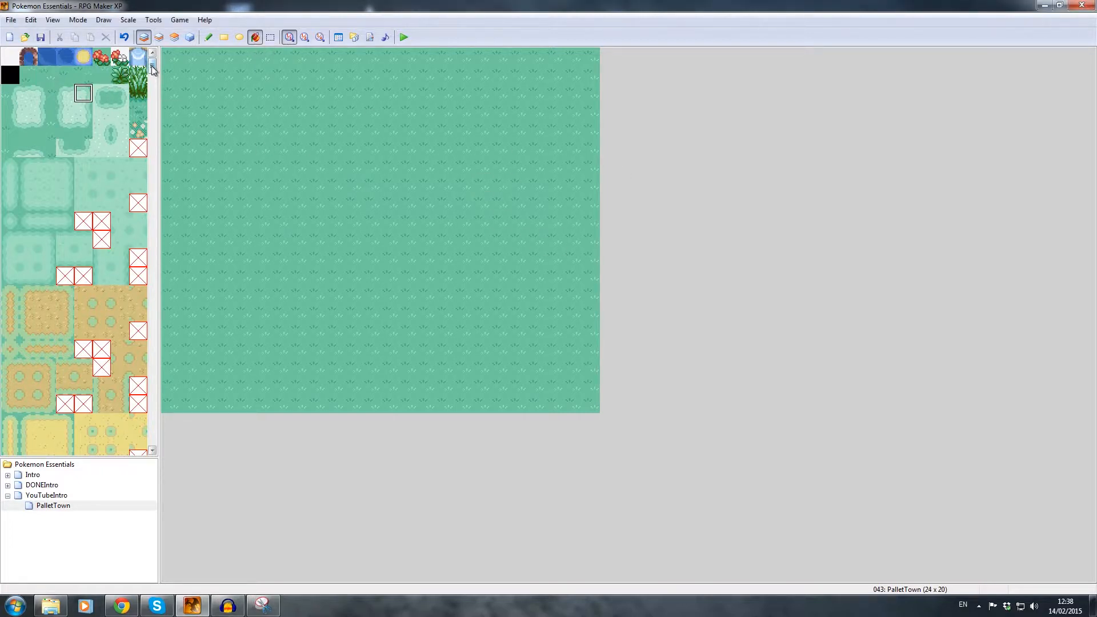
pyautogui.moveTo(152, 67); pyautogui.dragTo(153, 101)
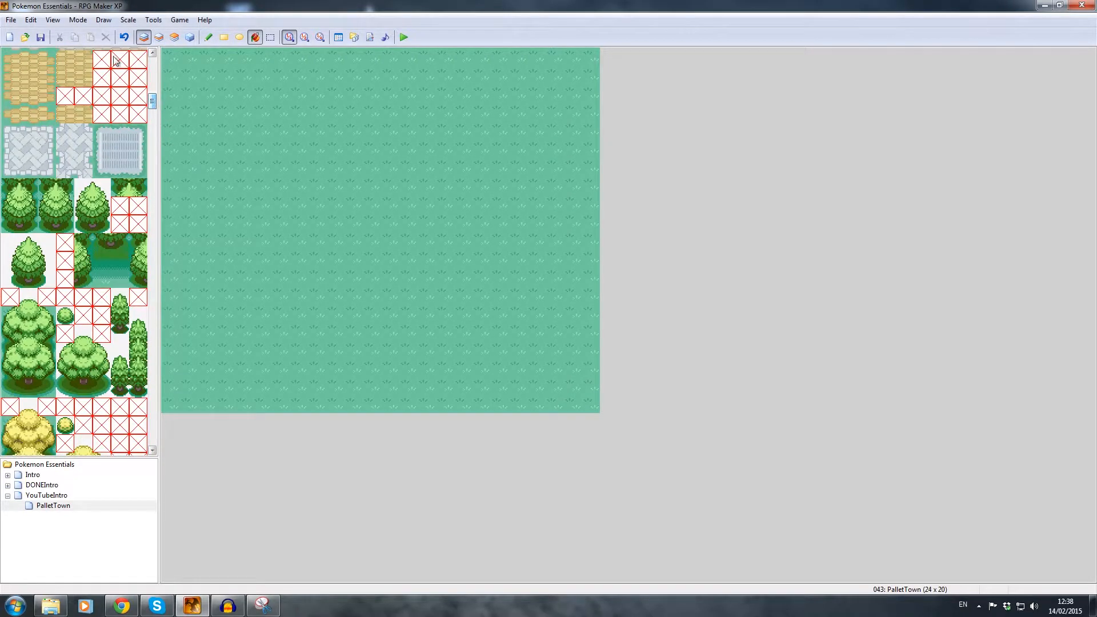
pyautogui.moveTo(9, 187); pyautogui.dragTo(22, 223)
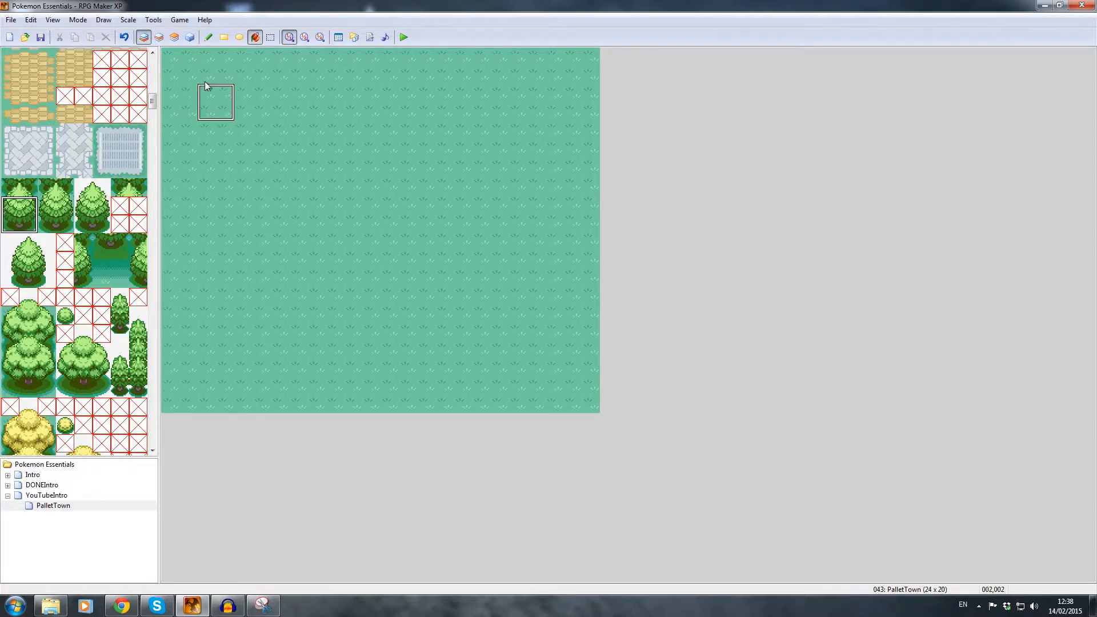
# - Try flood-filling the PalletTown map with the selected trees and undo the fill
pyautogui.click(170, 60)
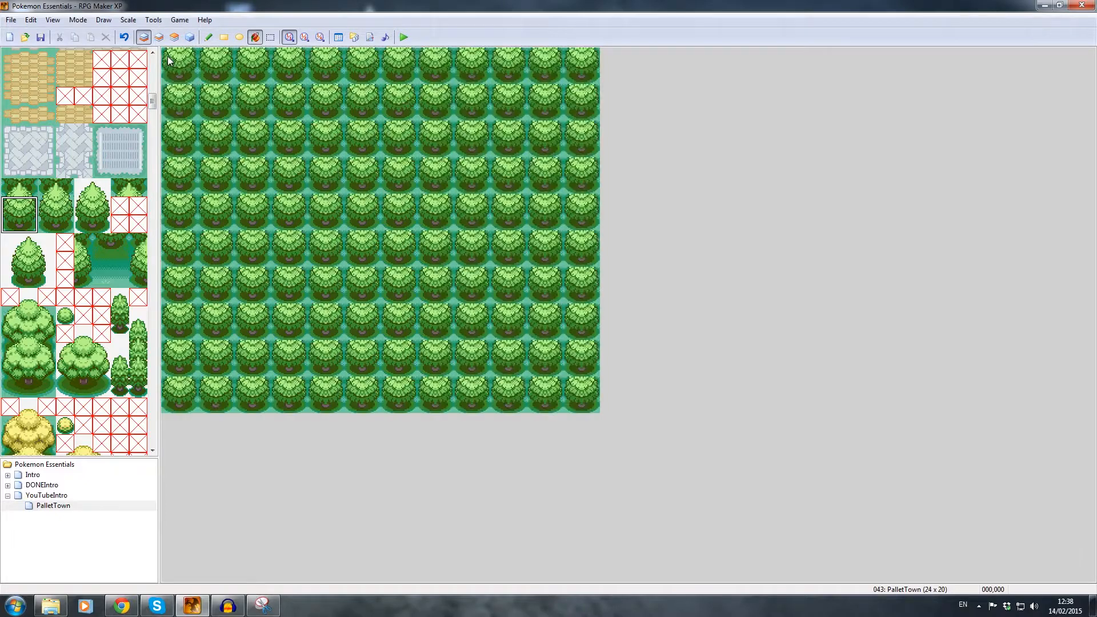
pyautogui.click(31, 20)
pyautogui.click(38, 32)
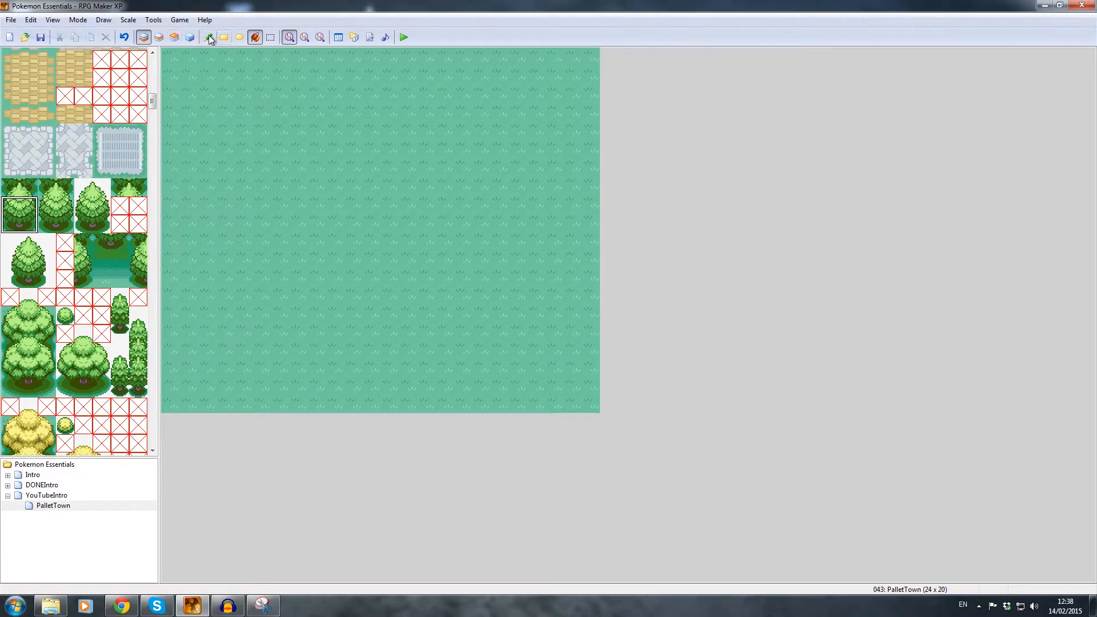
# - Draw a row of trees along the map's top edge with the Pencil, six and five trees with a two-tile gap between them
pyautogui.click(210, 39)
pyautogui.moveTo(173, 56); pyautogui.dragTo(301, 70)
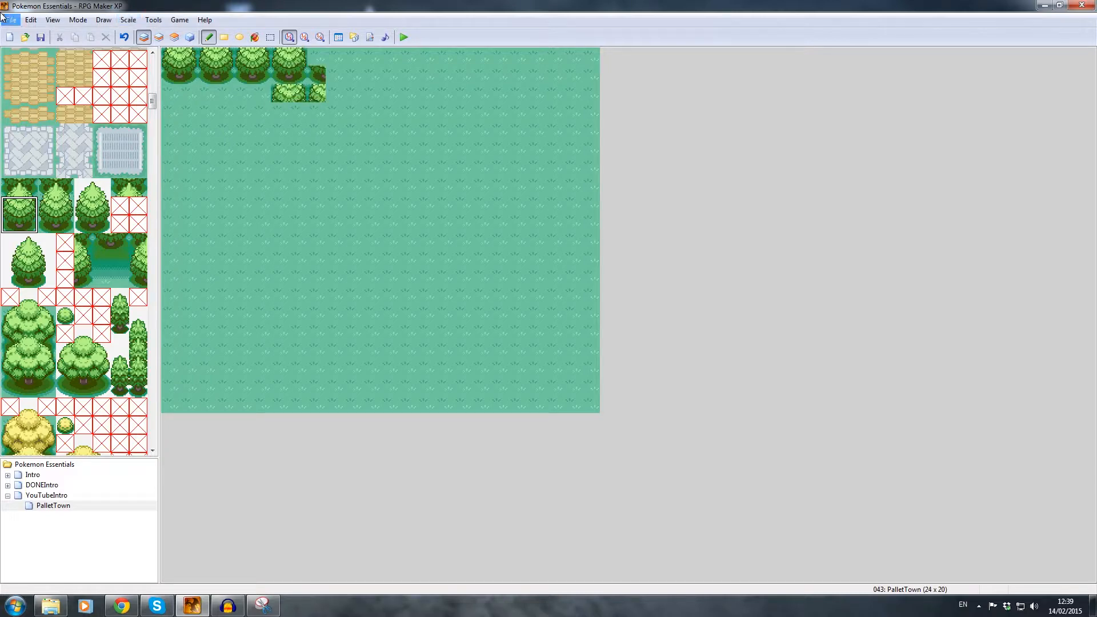
pyautogui.hotkey('ctrl', 'z')
pyautogui.moveTo(175, 62); pyautogui.dragTo(348, 63)
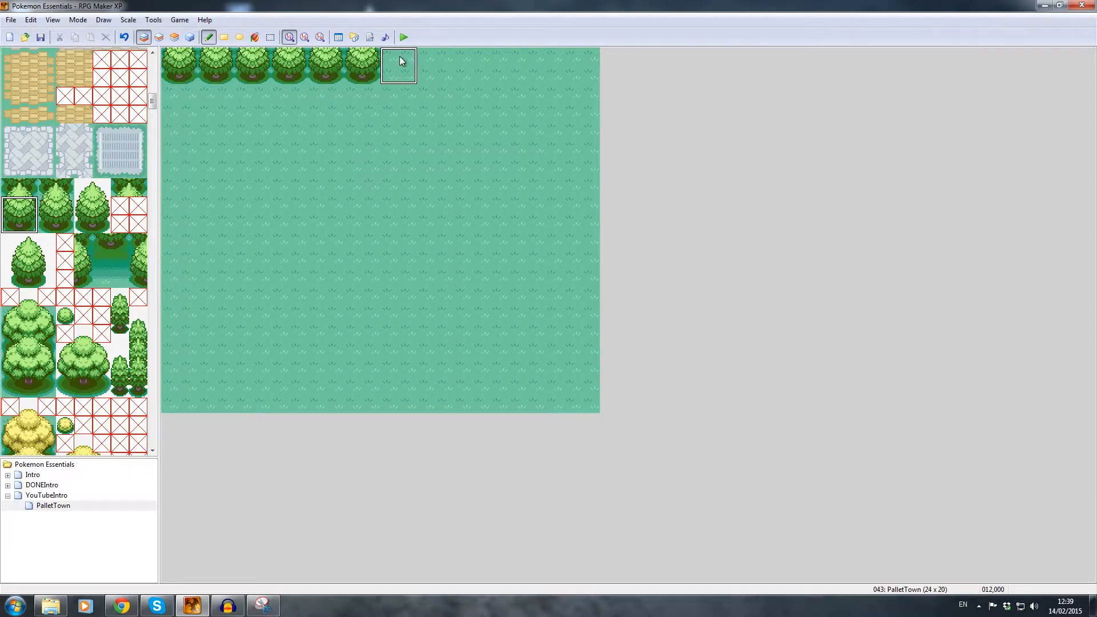
pyautogui.click(578, 57)
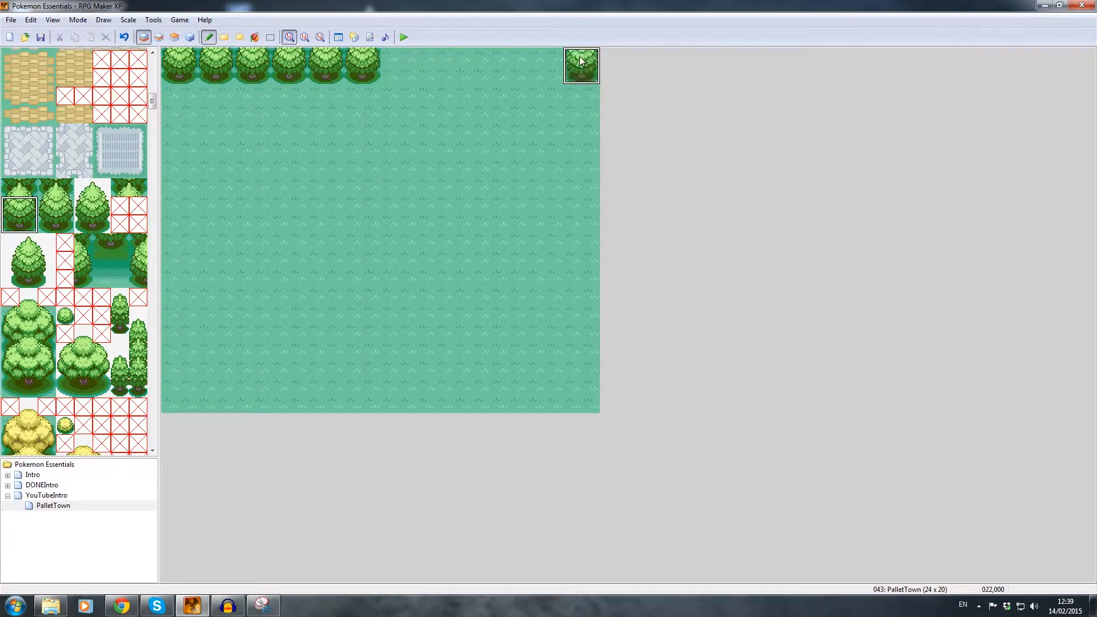
pyautogui.moveTo(510, 63); pyautogui.dragTo(427, 64)
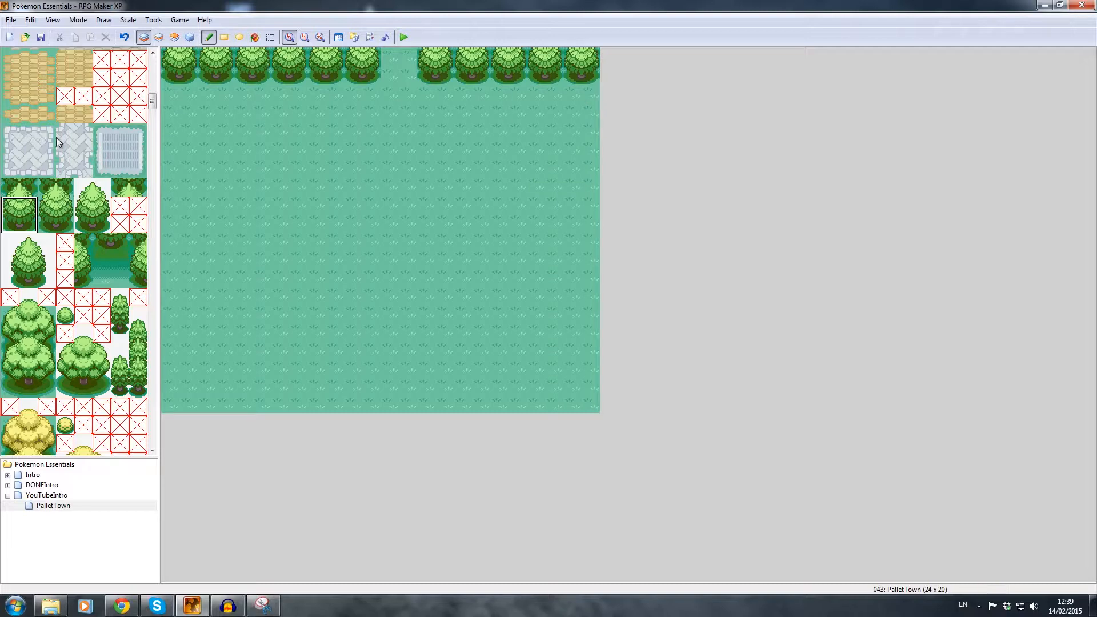
# - Draw a column of overlapping trees down the map's right edge and another down its left edge using the two-by-three tree block
pyautogui.moveTo(12, 191); pyautogui.dragTo(29, 222)
pyautogui.moveTo(577, 85); pyautogui.dragTo(575, 155)
pyautogui.moveTo(576, 198)
pyautogui.mouseDown()
pyautogui.moveTo(577, 344)
pyautogui.moveTo(565, 370)
pyautogui.mouseUp()
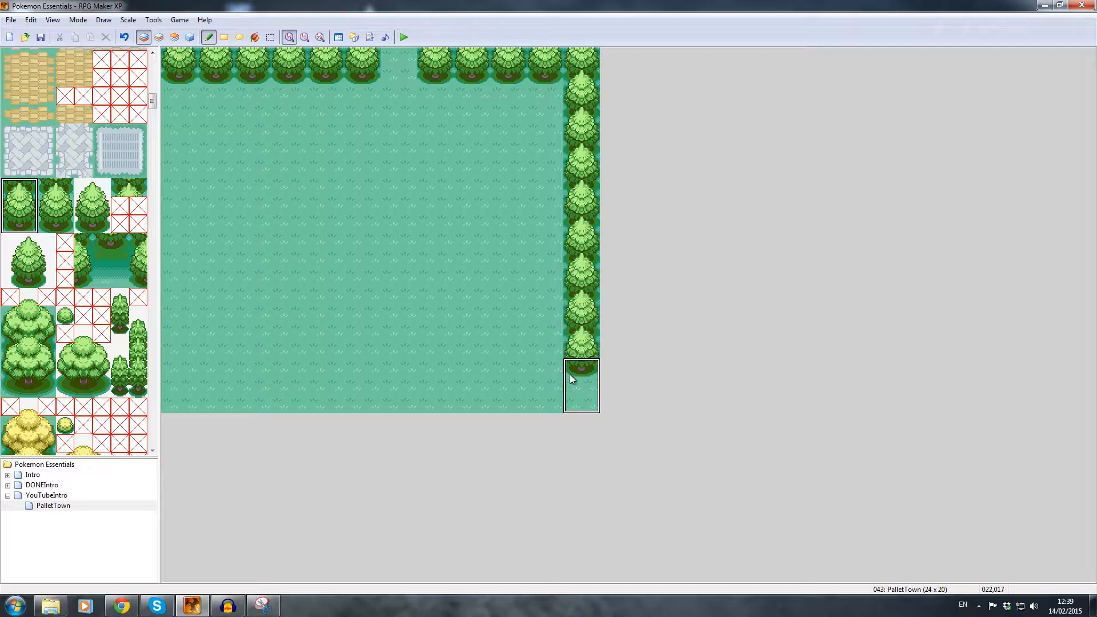
pyautogui.click(570, 375)
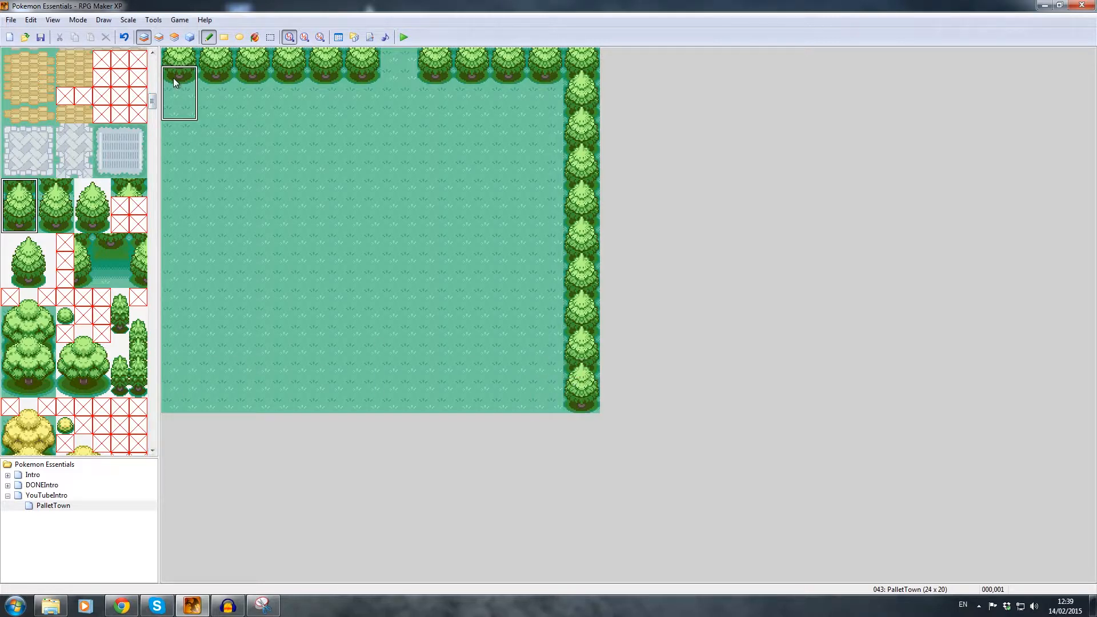
pyautogui.moveTo(173, 78); pyautogui.dragTo(176, 374)
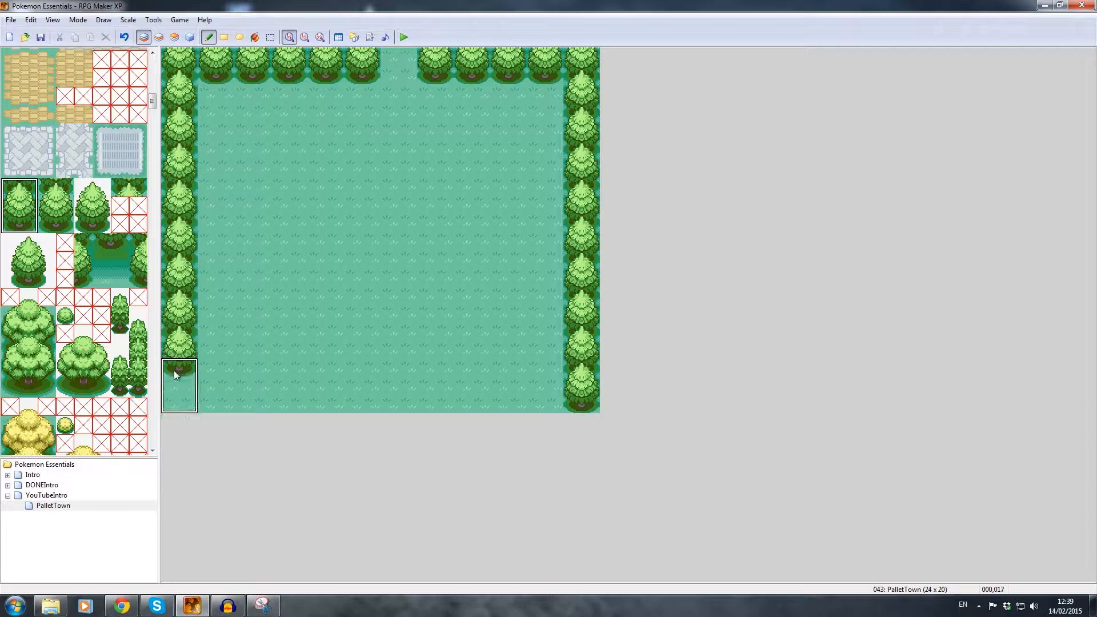
pyautogui.click(174, 370)
# - Place the two-by-one treetop tiles over the lower ends of both tree columns, in the map's bottom corners
pyautogui.click(22, 225)
pyautogui.click(16, 245)
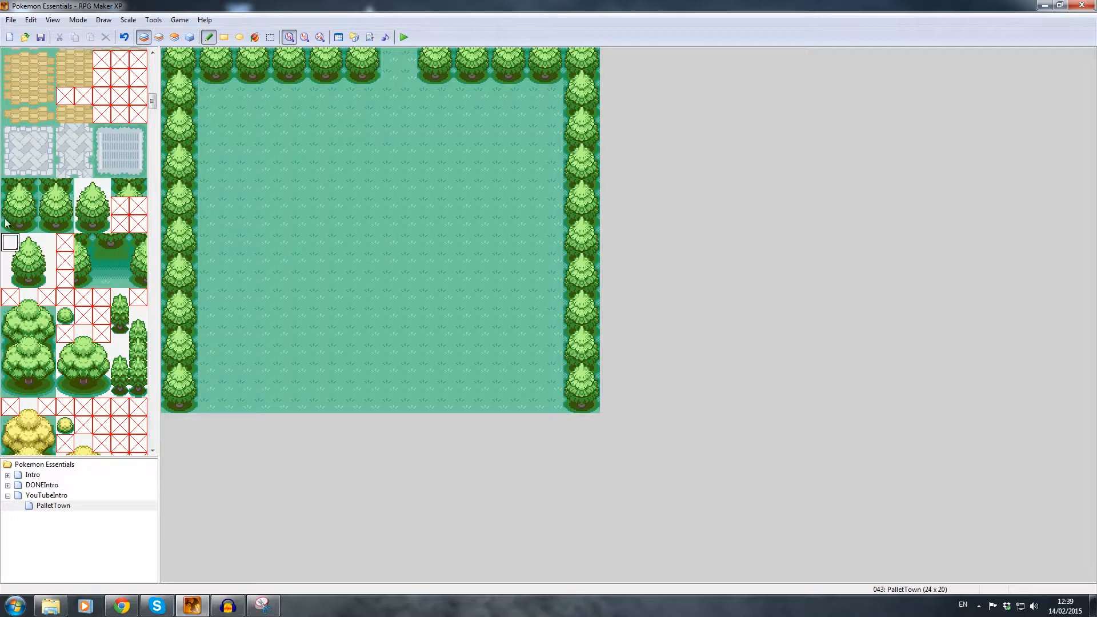
pyautogui.moveTo(10, 188); pyautogui.dragTo(26, 187)
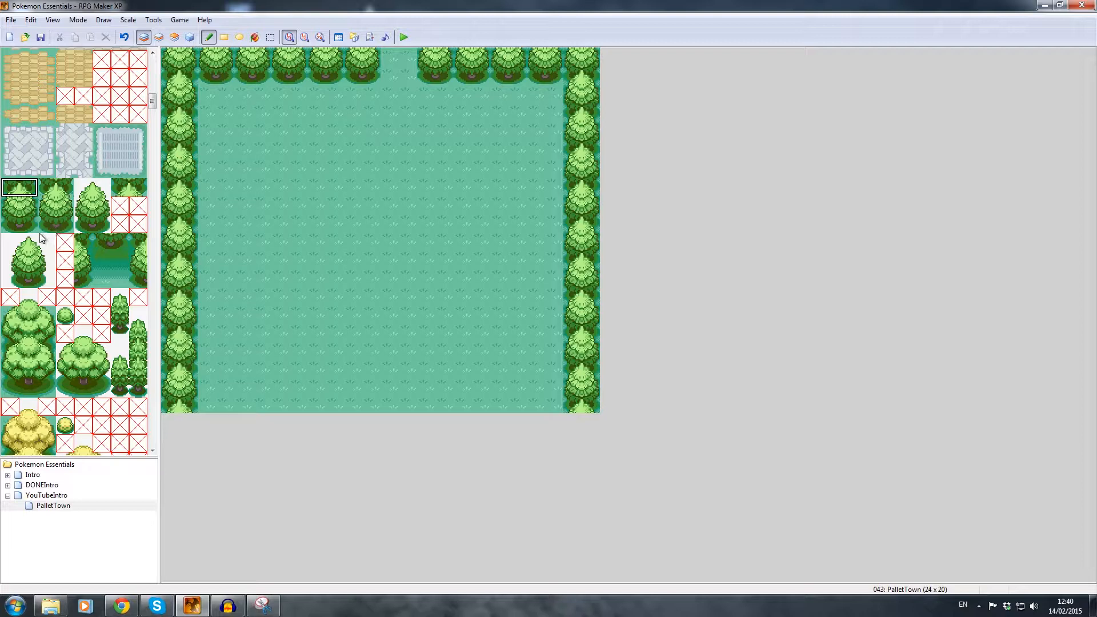
# - Select the two-by-one treetop tiles with the blank background from the tileset
pyautogui.moveTo(17, 243); pyautogui.dragTo(41, 245)
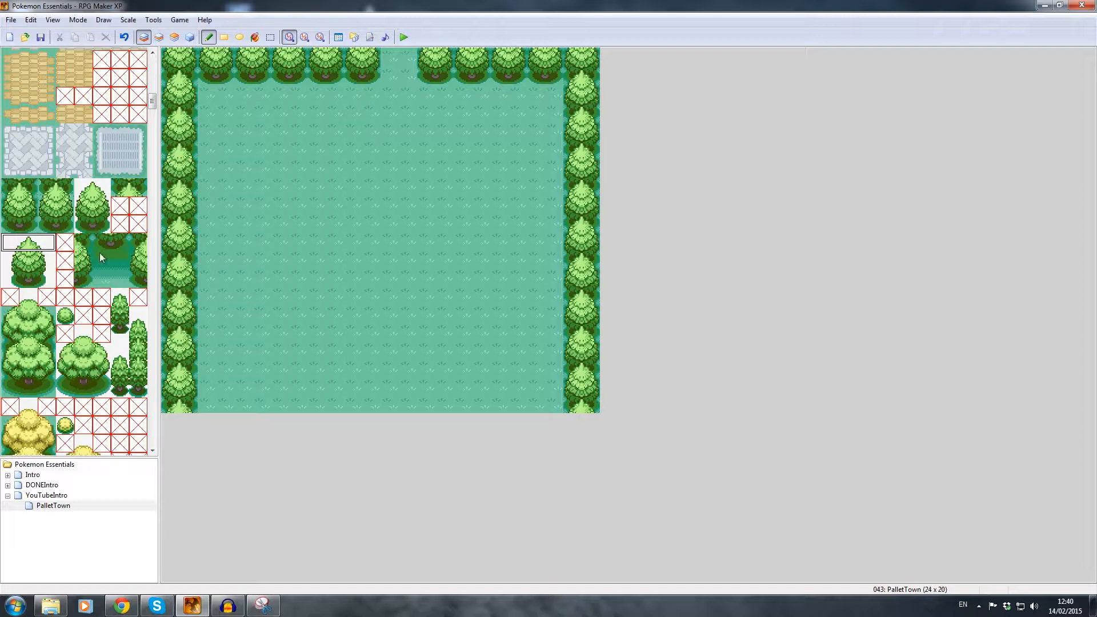
pyautogui.moveTo(82, 187); pyautogui.dragTo(102, 189)
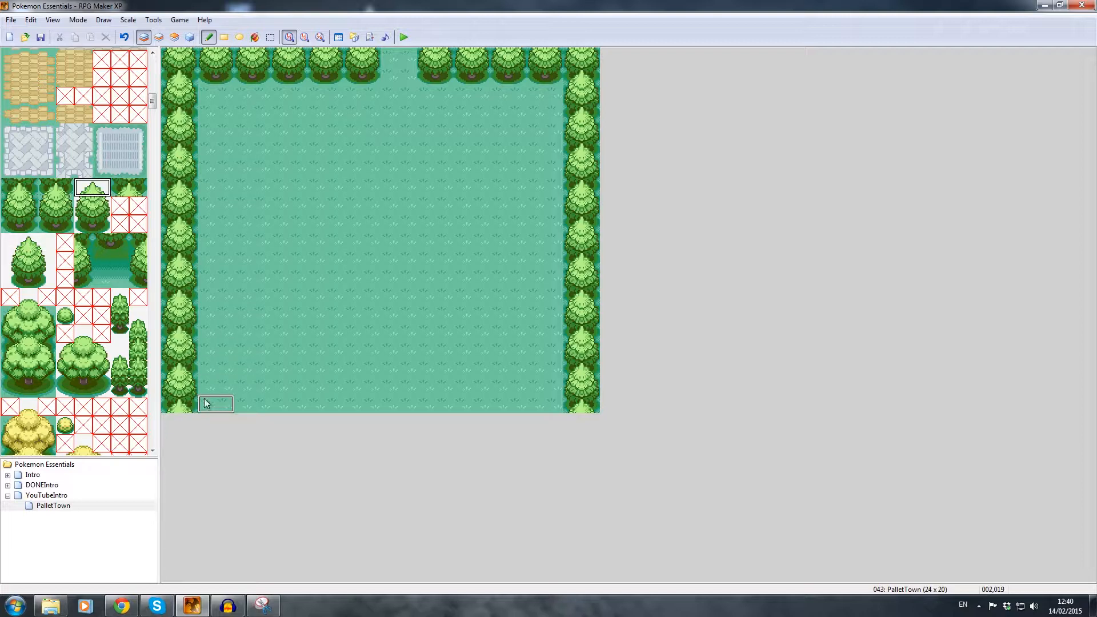
# - Try drawing three blank-background treetops along the map's bottom edge on Layer 1 and undo them
pyautogui.moveTo(208, 403); pyautogui.dragTo(281, 405)
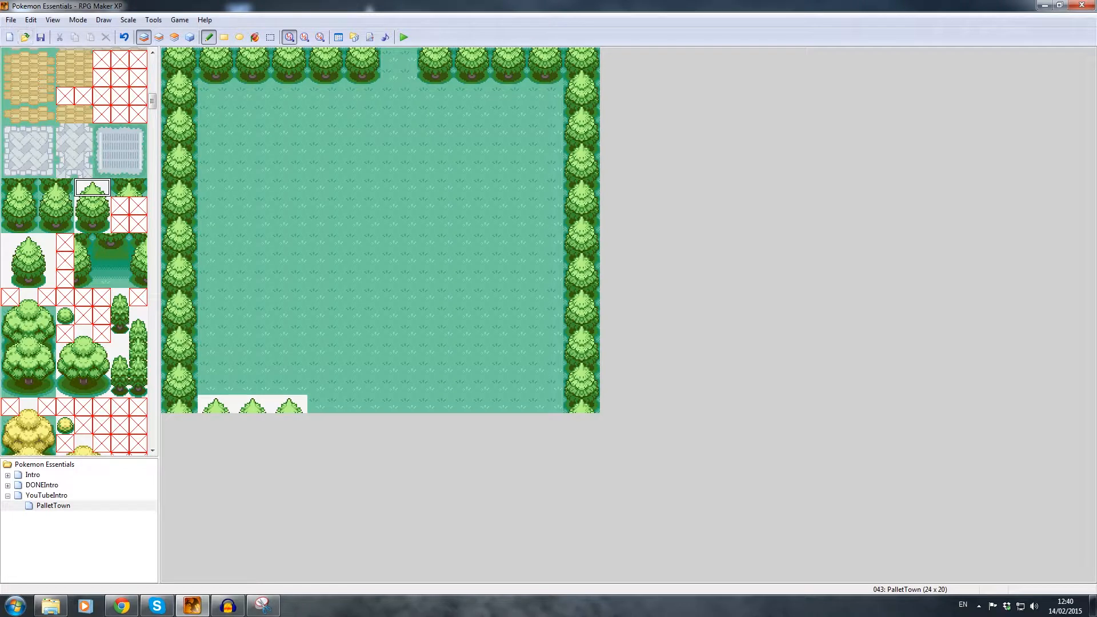
pyautogui.click(31, 20)
pyautogui.click(103, 5)
pyautogui.hotkey('ctrl', 'z')
pyautogui.hotkey('ctrl', 'z')
pyautogui.hotkey('ctrl', 'z')
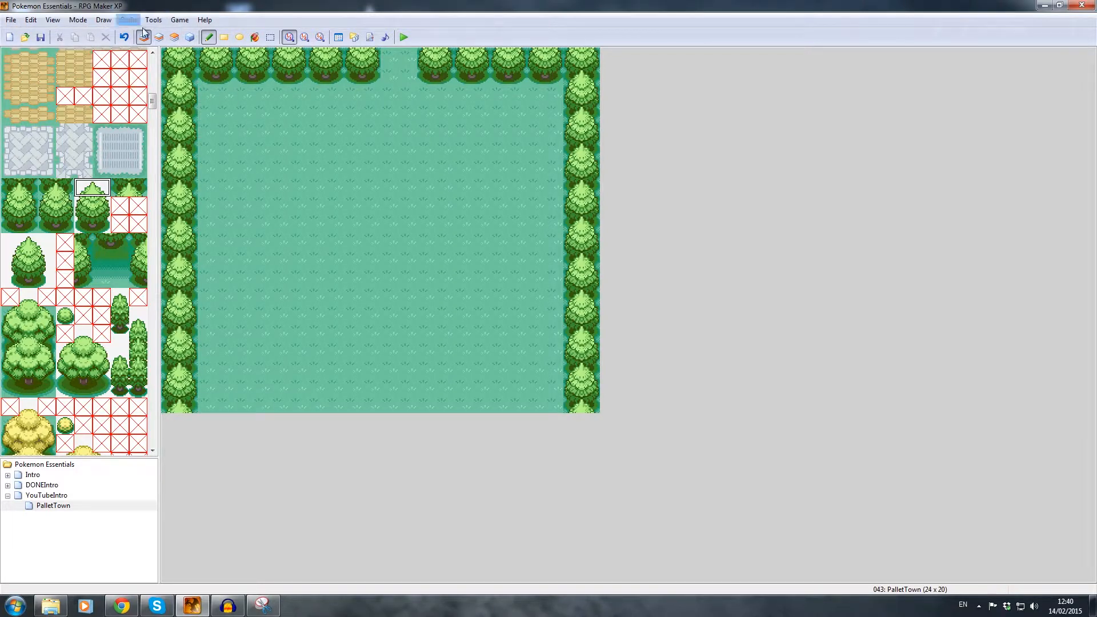
# - On Layer 2, place treetops along the map's bottom edge, two beside each corner, leaving the middle open
pyautogui.press('F6')
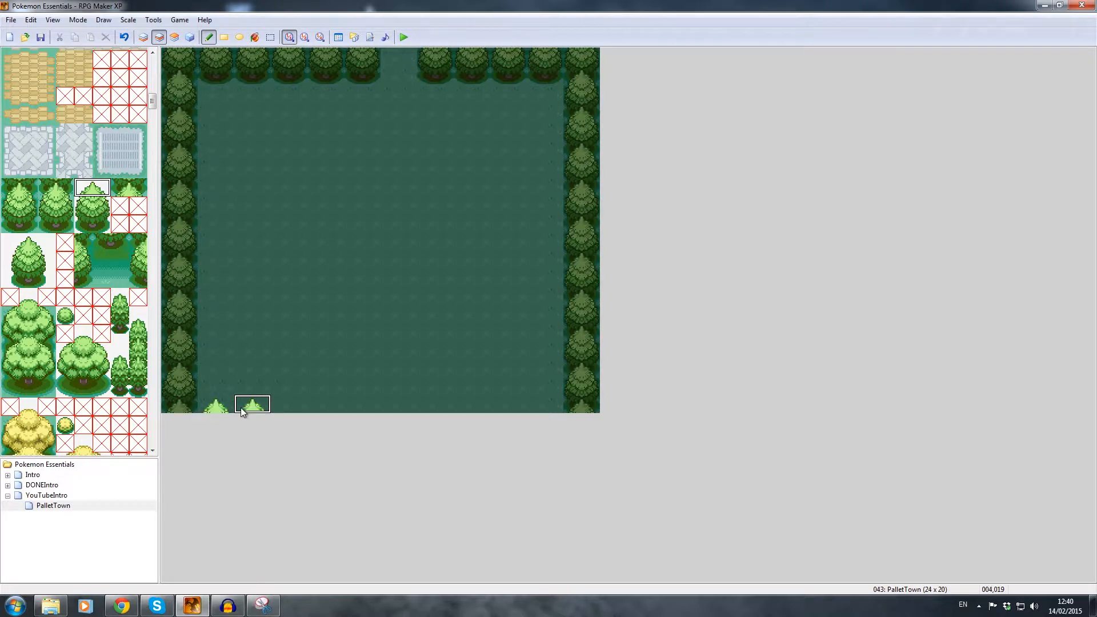
pyautogui.click(544, 405)
pyautogui.click(508, 405)
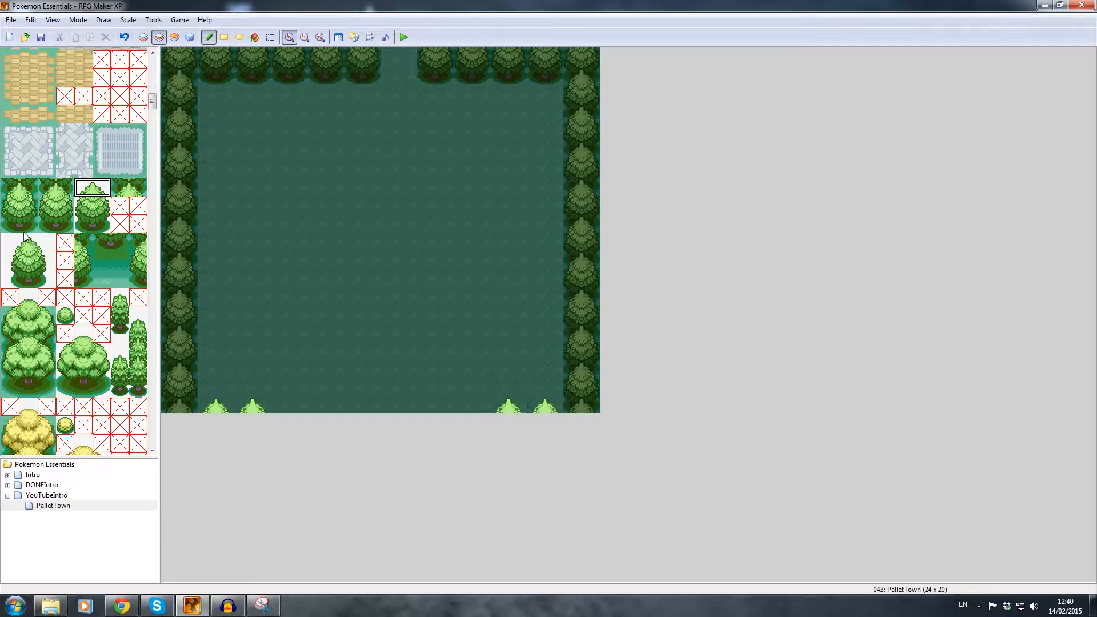
# - Compare how the map displays in Layer 1, Layer 2, Layer 3 and event editing mode, finishing on Layer 1
pyautogui.click(143, 37)
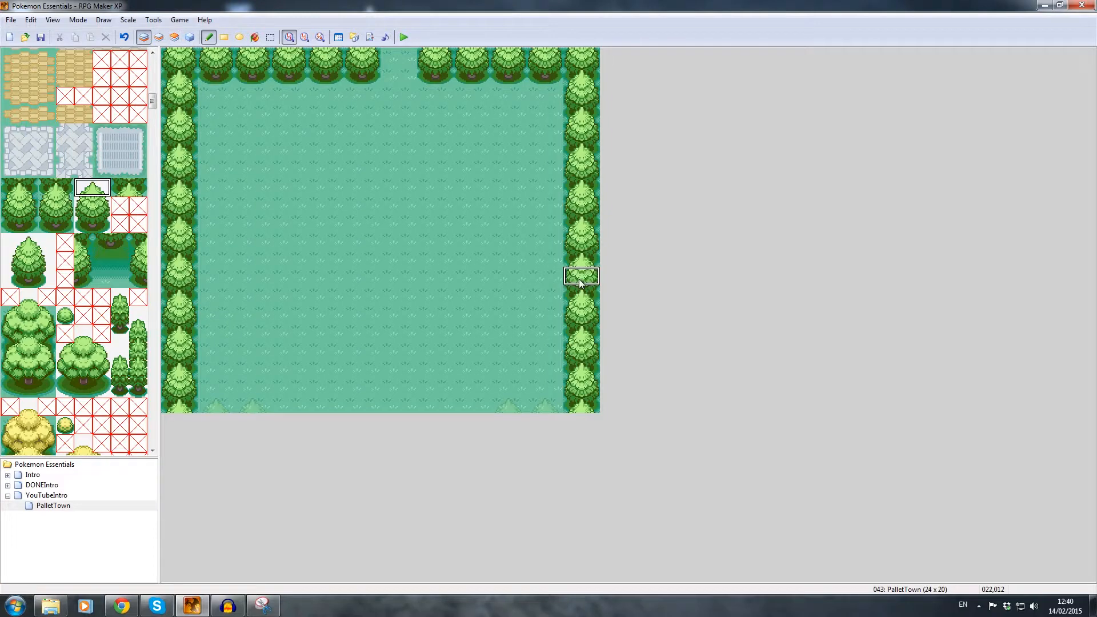
pyautogui.click(54, 20)
pyautogui.click(54, 20)
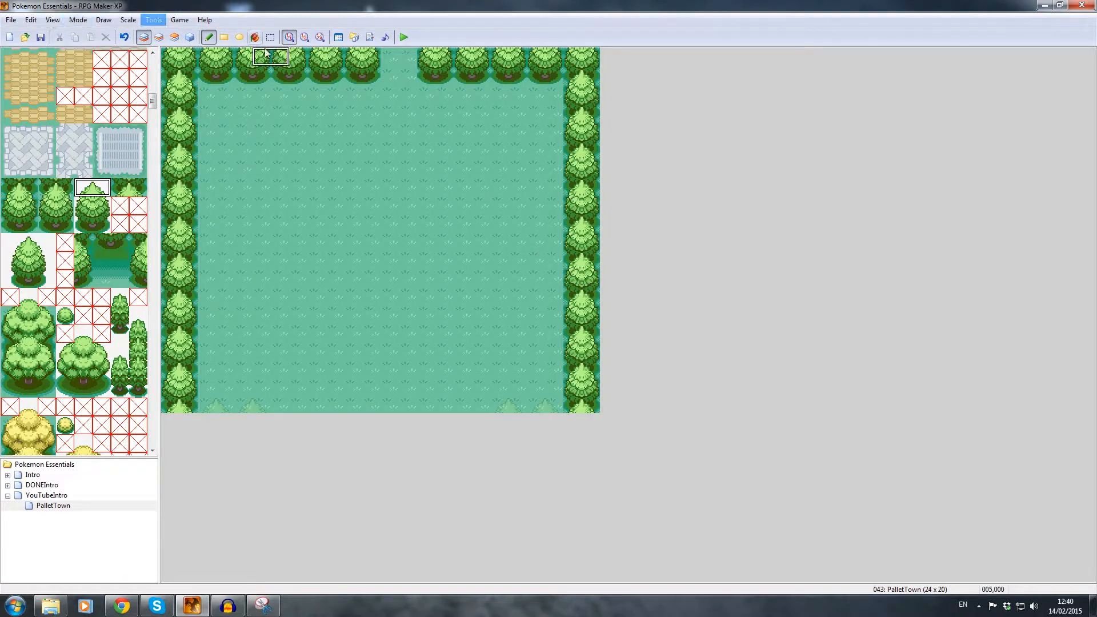
pyautogui.click(159, 37)
pyautogui.click(174, 38)
pyautogui.click(190, 37)
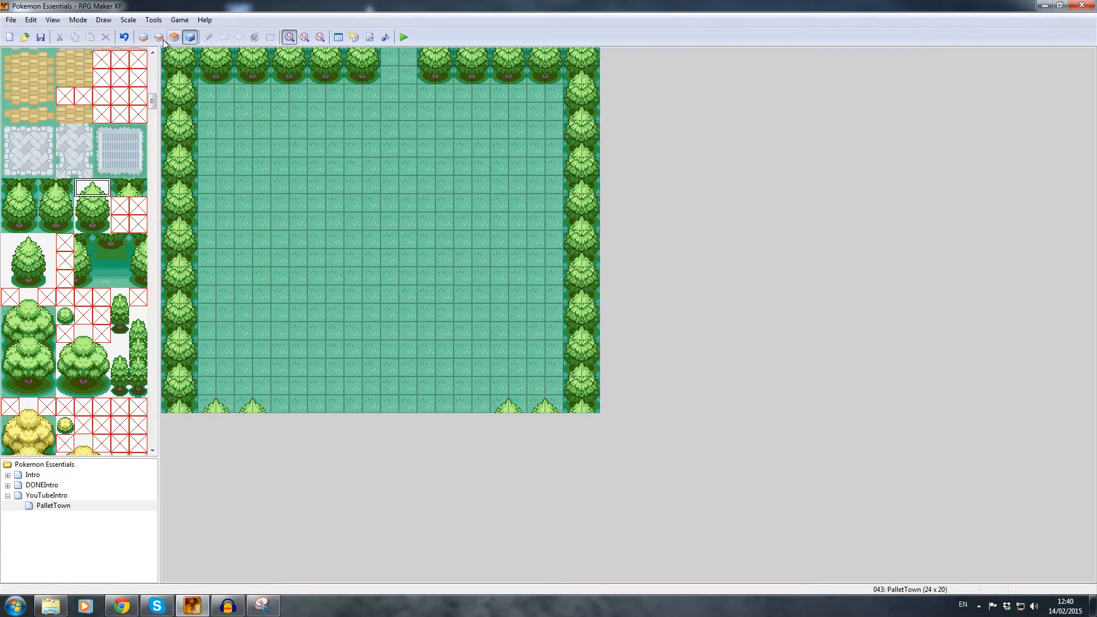
pyautogui.click(159, 37)
pyautogui.click(174, 38)
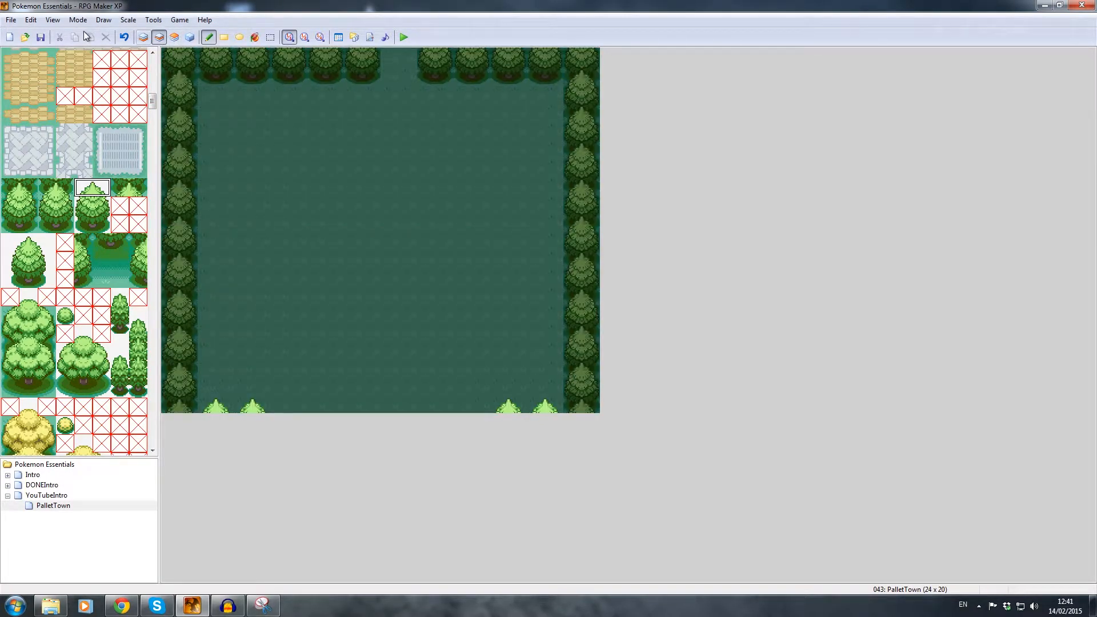
pyautogui.click(175, 38)
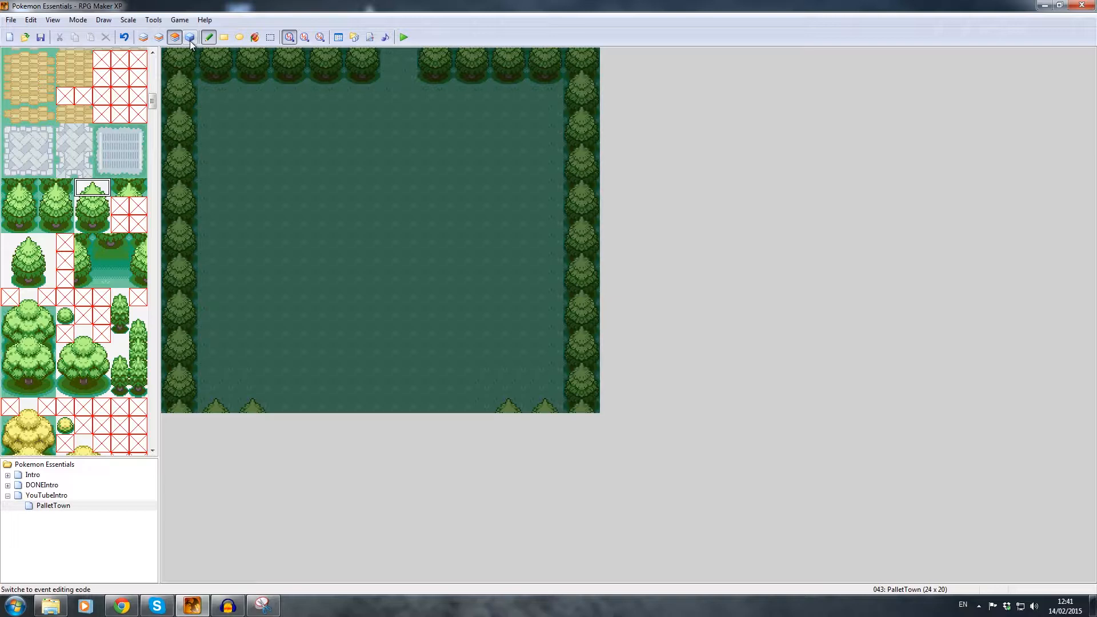
pyautogui.click(191, 38)
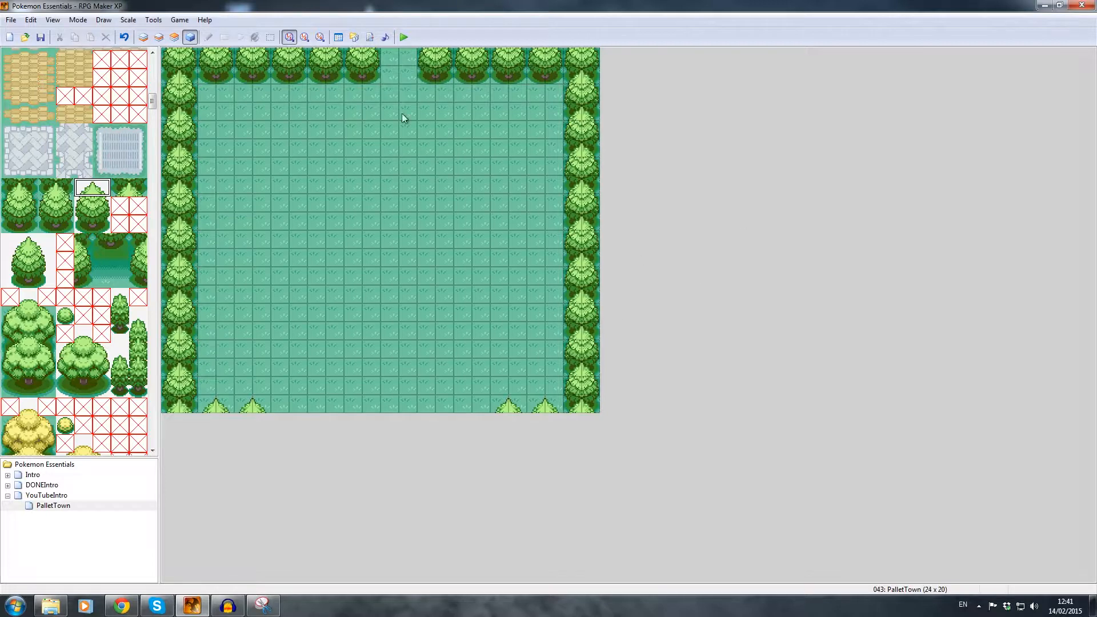
pyautogui.click(143, 38)
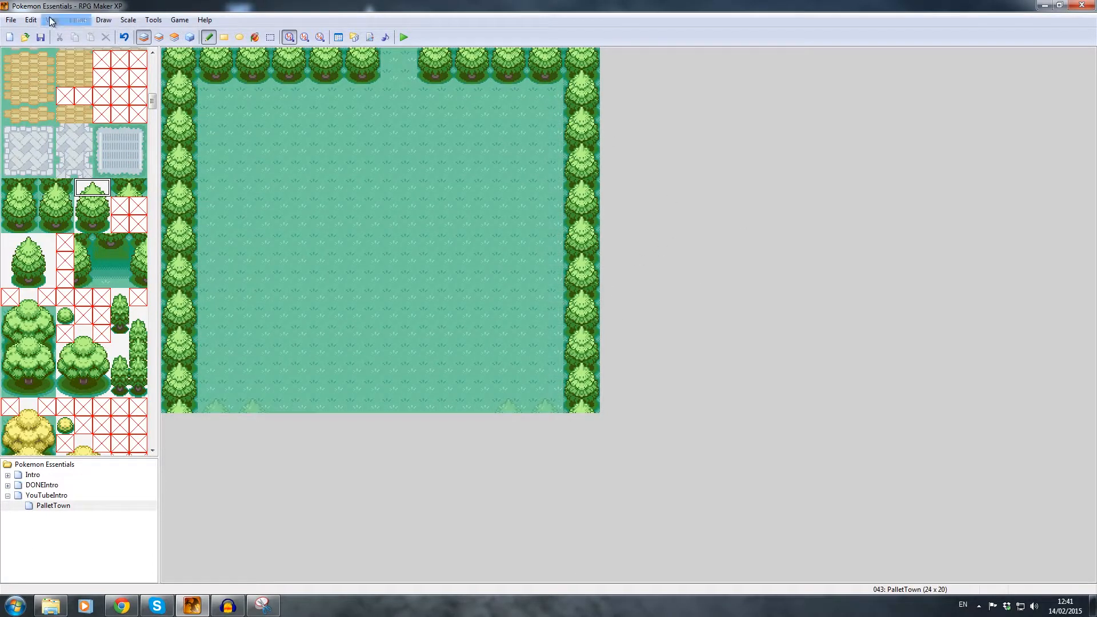
# - Preview the map with Current Layer and Below, with All Layers, and with Dim Other Layers off and on again
pyautogui.click(52, 20)
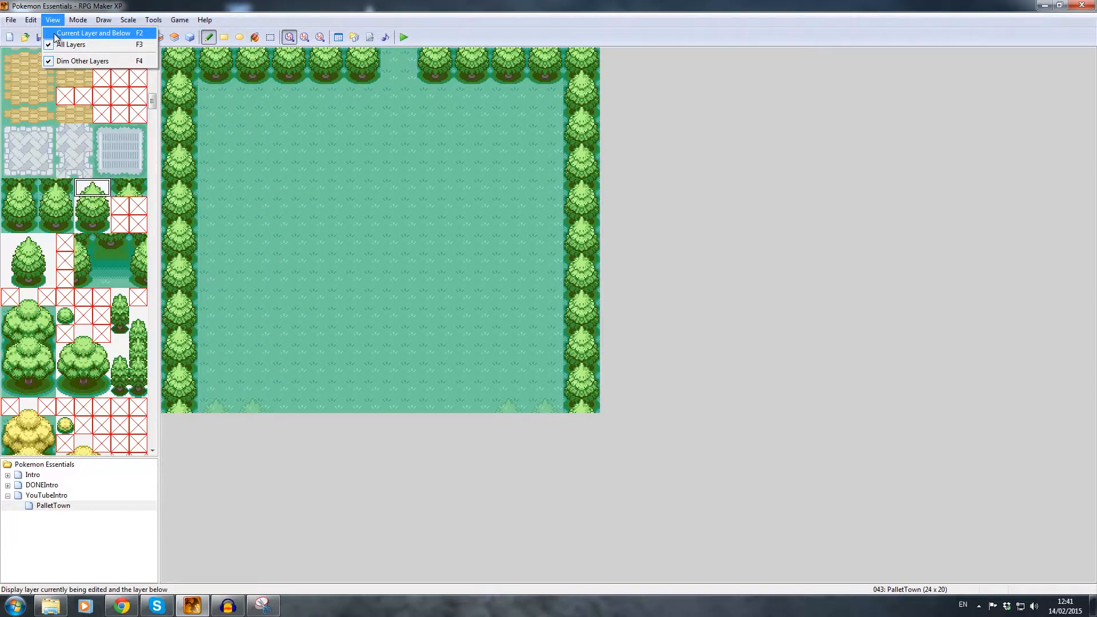
pyautogui.click(56, 33)
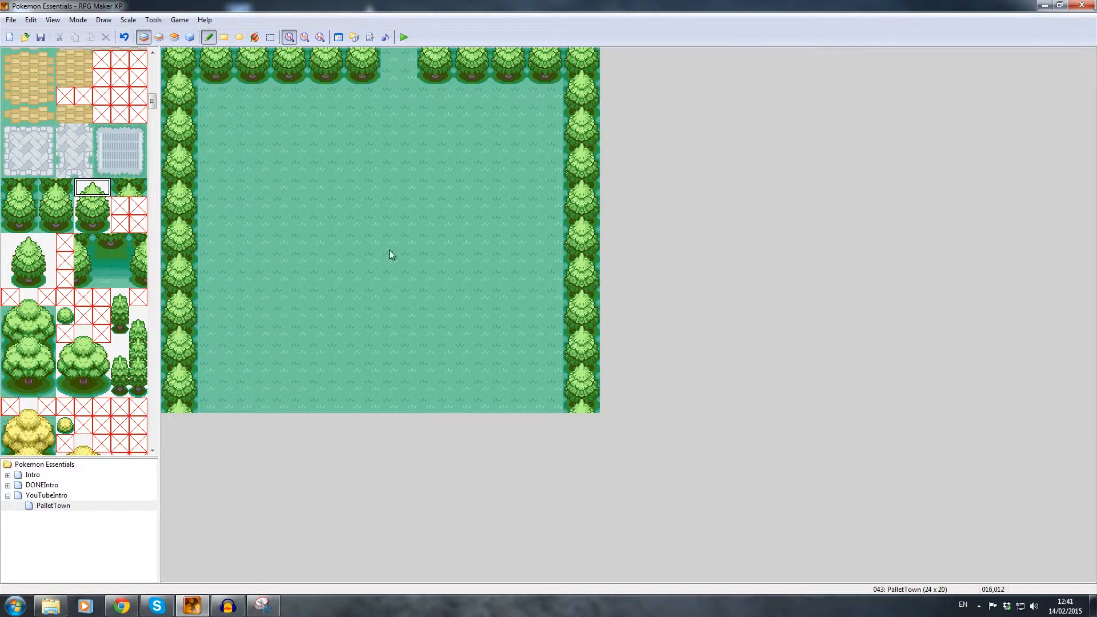
pyautogui.click(53, 20)
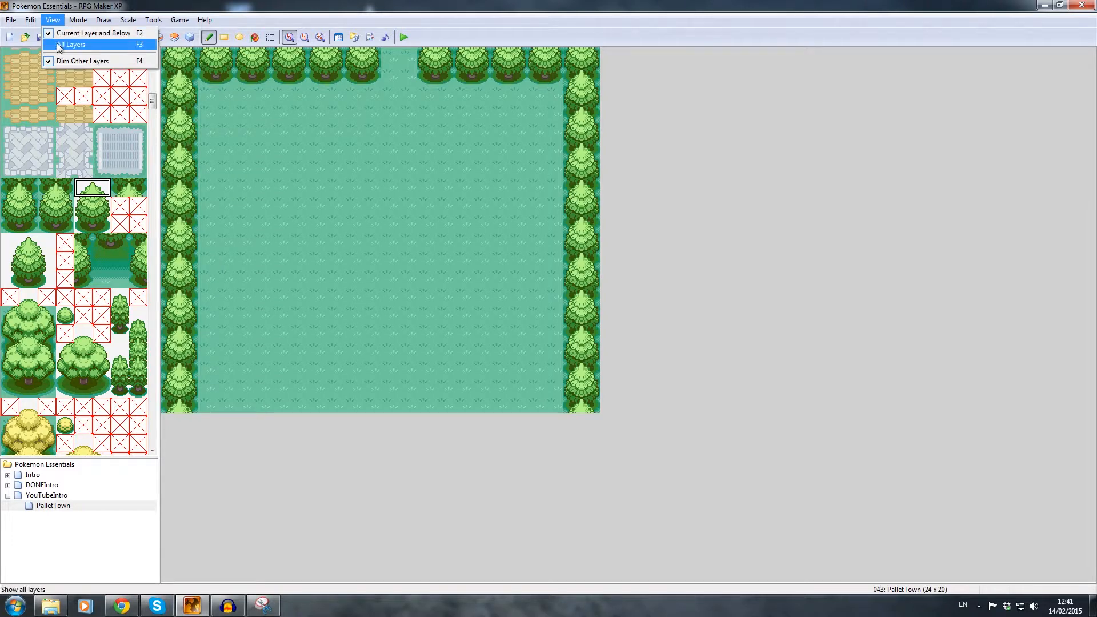
pyautogui.click(59, 44)
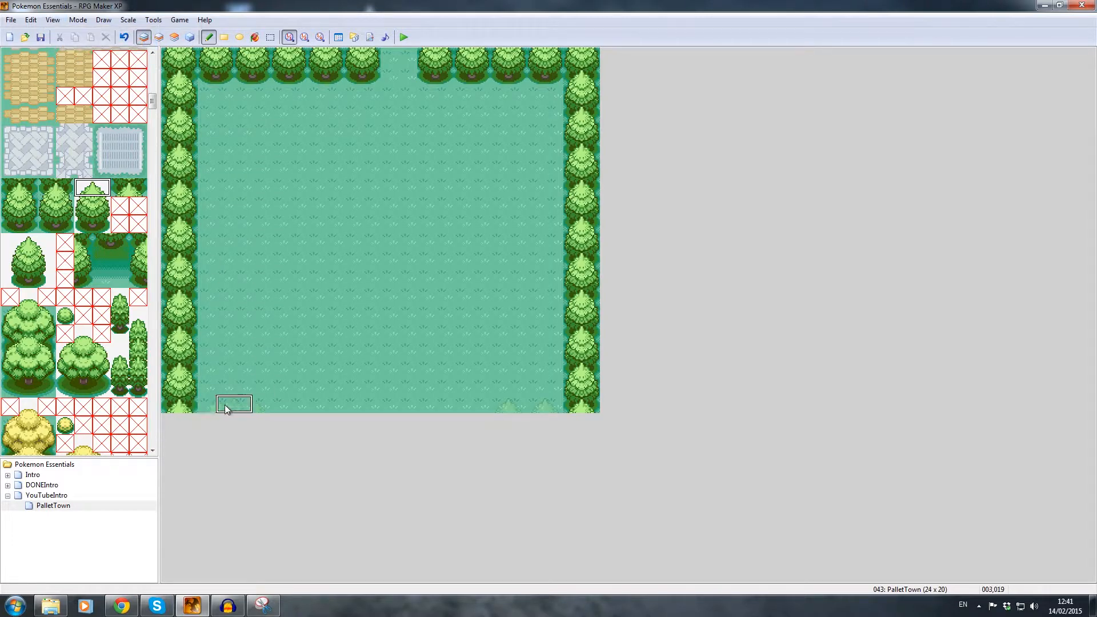
pyautogui.click(52, 20)
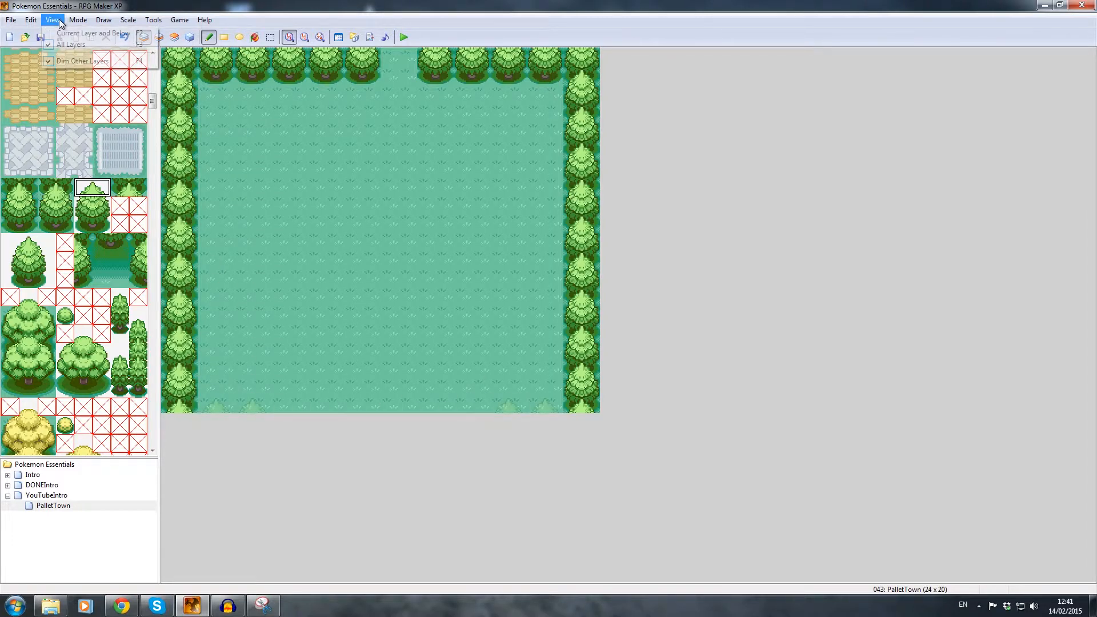
pyautogui.click(66, 61)
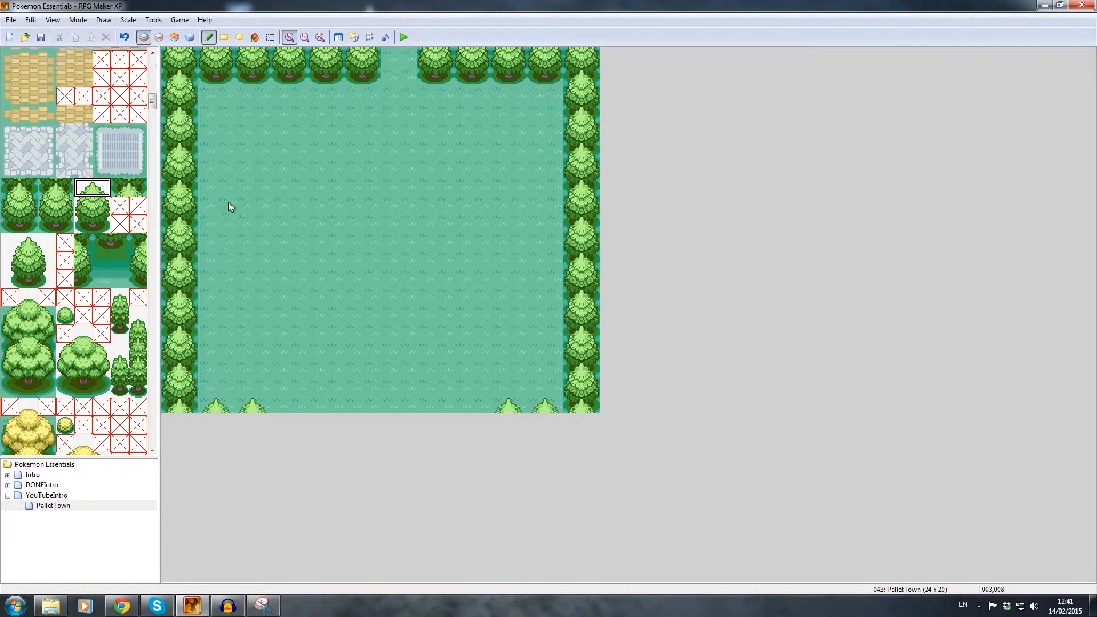
pyautogui.click(56, 21)
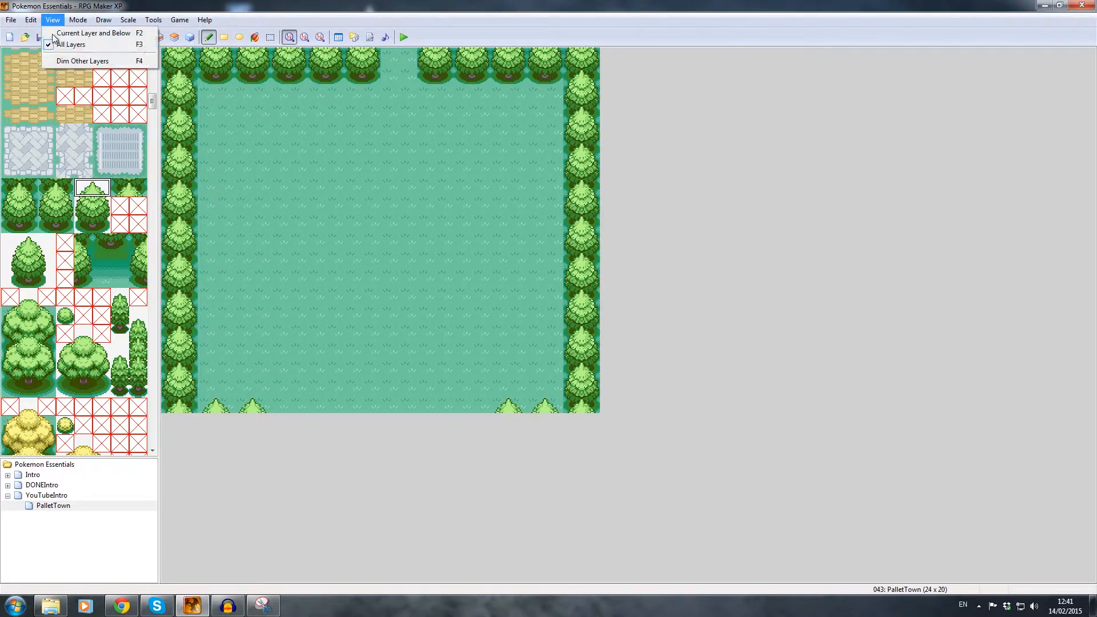
pyautogui.click(68, 62)
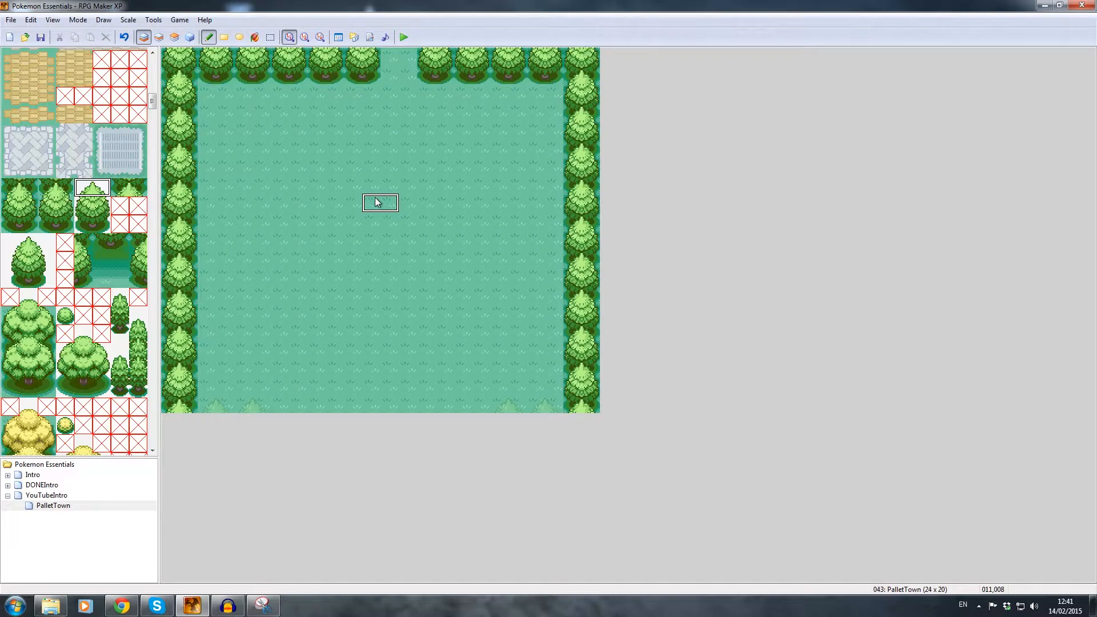
# - Fill the gap in the top tree row with light path tiles, two tiles wide and two rows deep
pyautogui.click(65, 95)
pyautogui.scroll(4, 85, 140)
pyautogui.scroll(5, 92, 137)
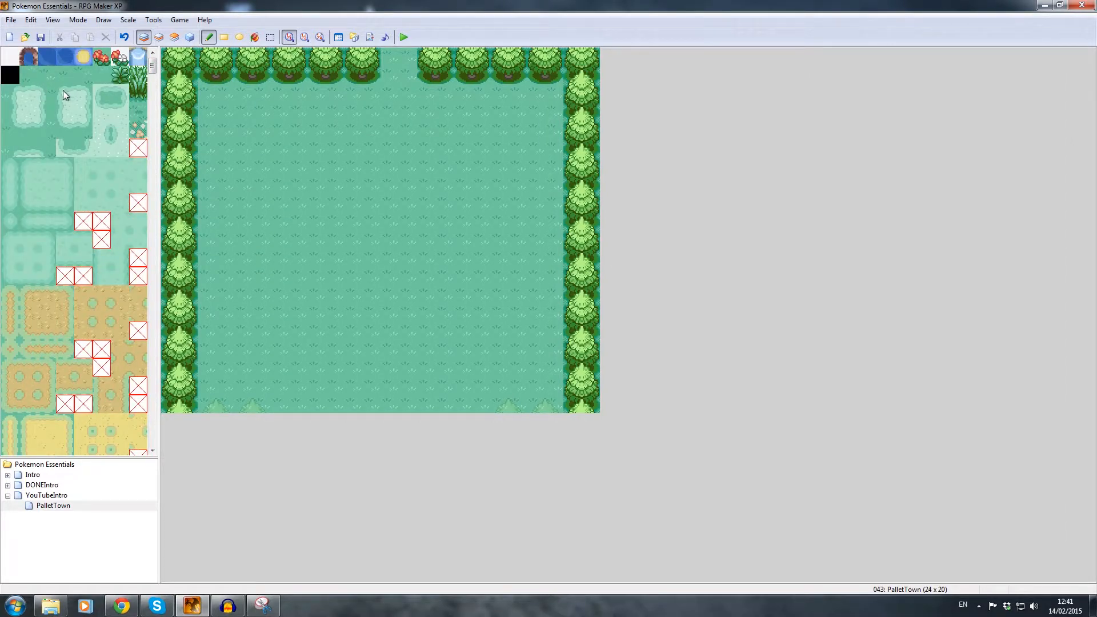
pyautogui.moveTo(65, 93); pyautogui.dragTo(83, 93)
pyautogui.click(393, 57)
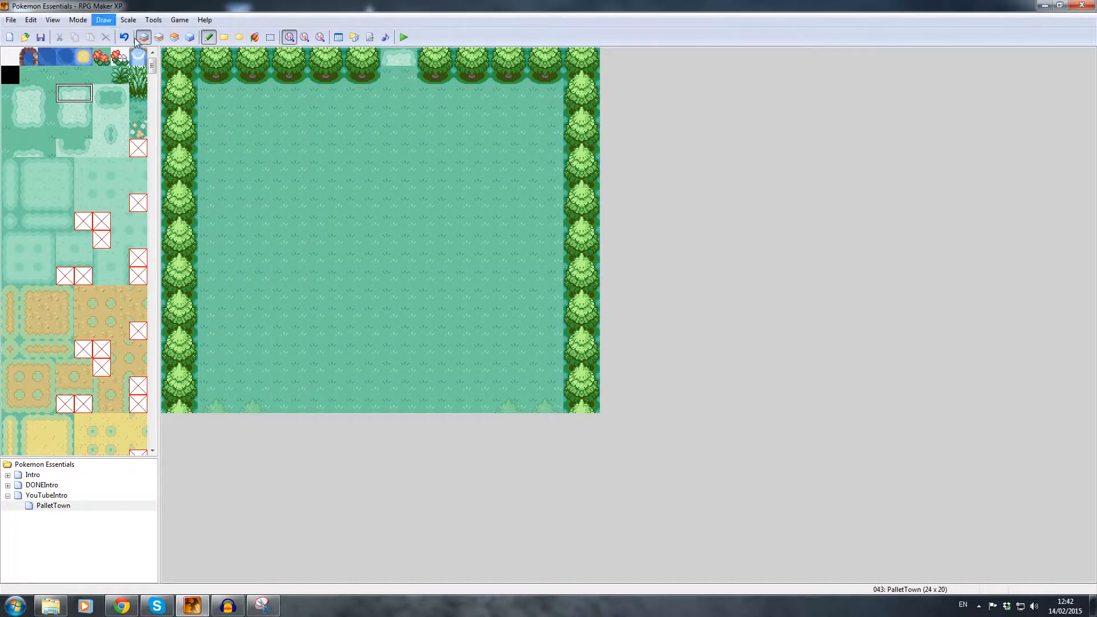
pyautogui.moveTo(65, 111); pyautogui.dragTo(83, 111)
pyautogui.click(393, 75)
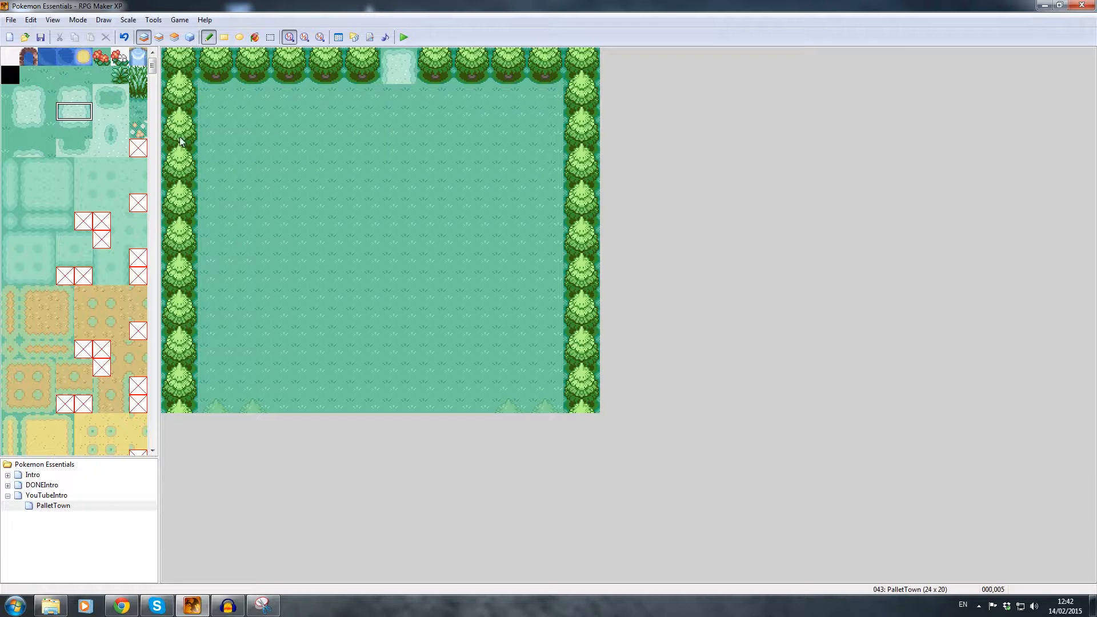
# - Try placing a plain light path tile diagonally below the left side of the gap and undo it
pyautogui.click(101, 92)
pyautogui.click(122, 93)
pyautogui.click(371, 93)
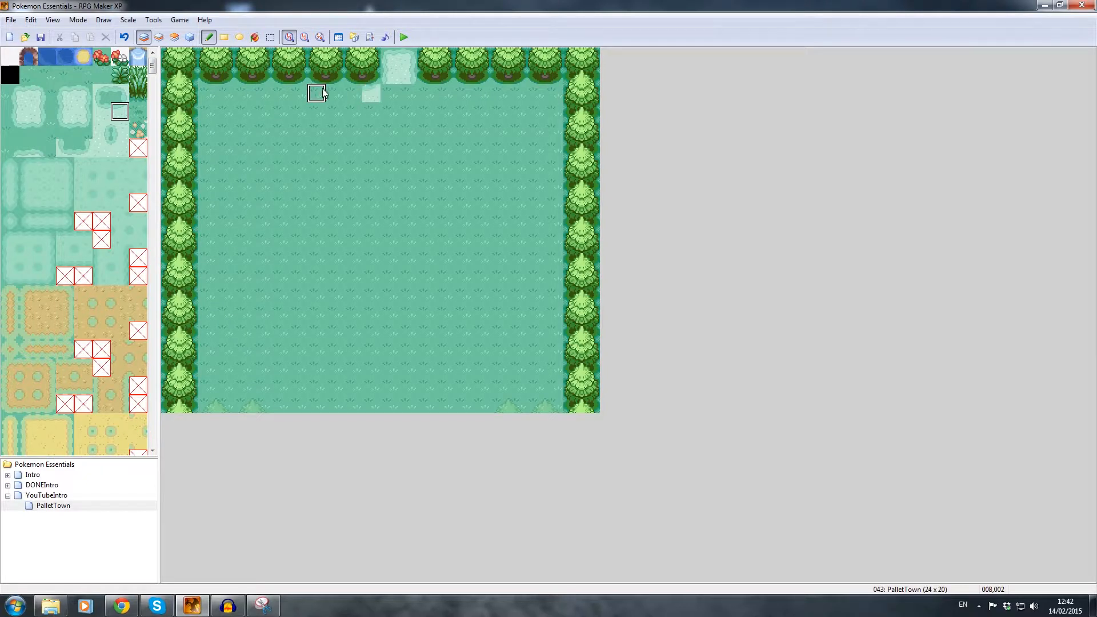
pyautogui.click(31, 19)
pyautogui.click(36, 29)
# - Extend the two-tile-wide path one row below the top tree row with two matching light path tiles
pyautogui.click(120, 92)
pyautogui.click(83, 129)
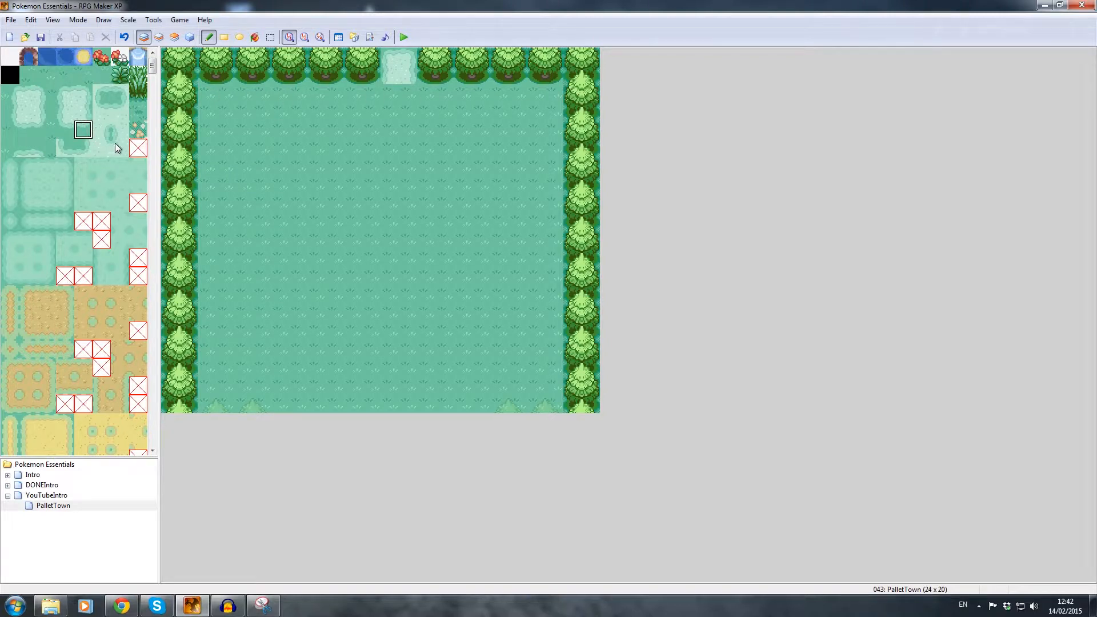
pyautogui.click(119, 147)
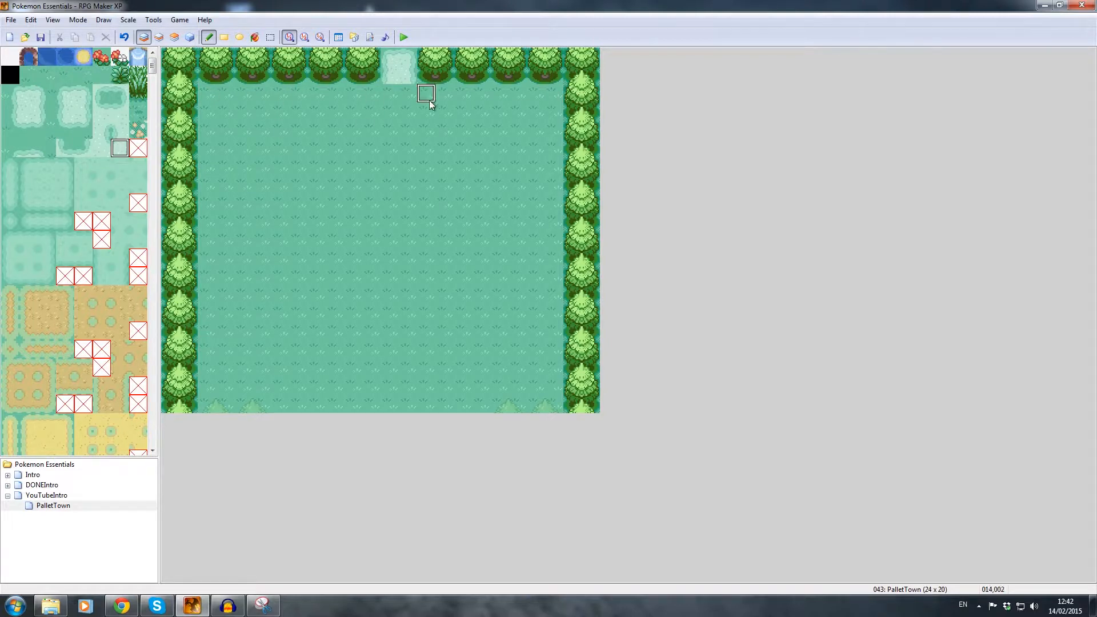
pyautogui.click(390, 93)
pyautogui.click(101, 149)
pyautogui.click(408, 92)
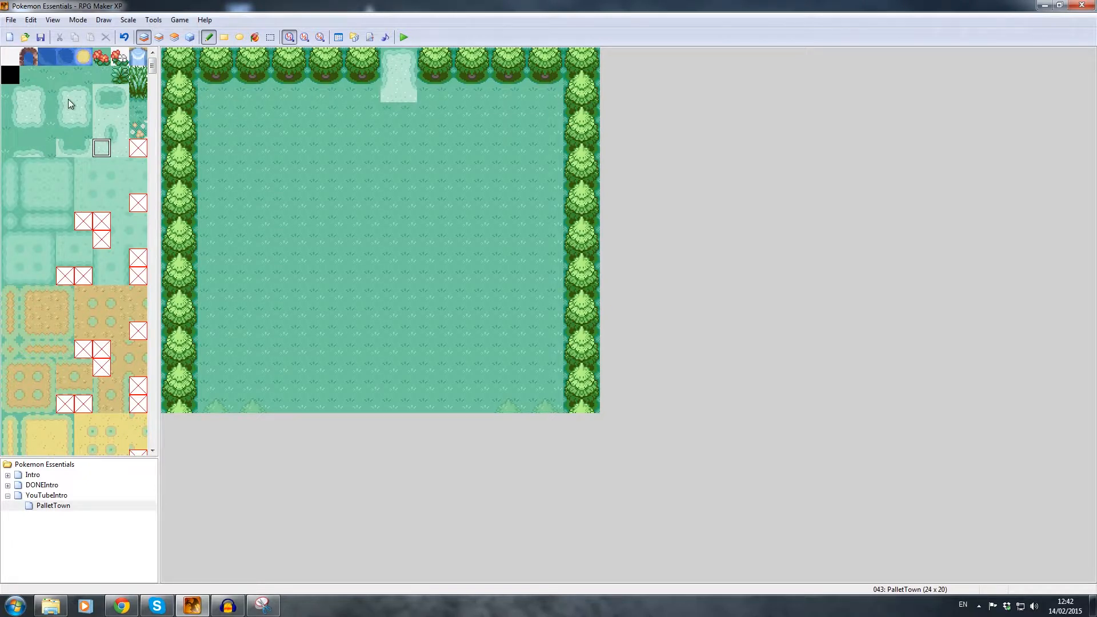
# - Draw a one-tile-high path from the entrance path leftward beneath the top trees to the left tree column, closed with an end tile
pyautogui.click(64, 93)
pyautogui.click(27, 92)
pyautogui.moveTo(374, 94); pyautogui.dragTo(229, 93)
pyautogui.click(9, 91)
pyautogui.click(207, 93)
# - Replace the path's left end with the corner tile and draw the path down beside the left tree column to row 15
pyautogui.click(65, 95)
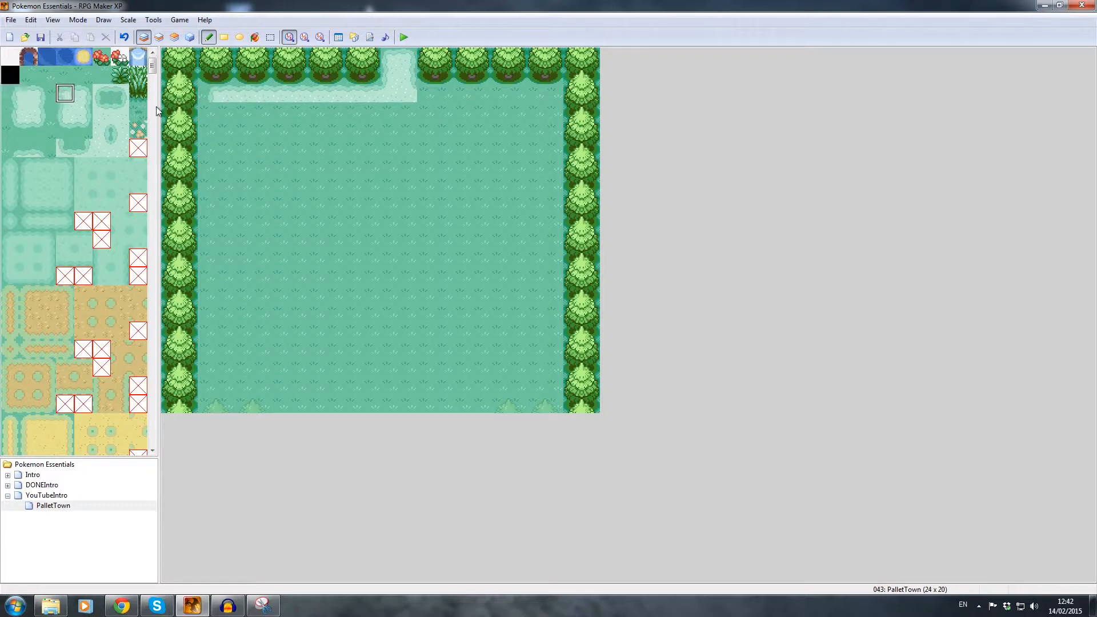
pyautogui.click(211, 93)
pyautogui.click(65, 111)
pyautogui.moveTo(208, 98); pyautogui.dragTo(210, 337)
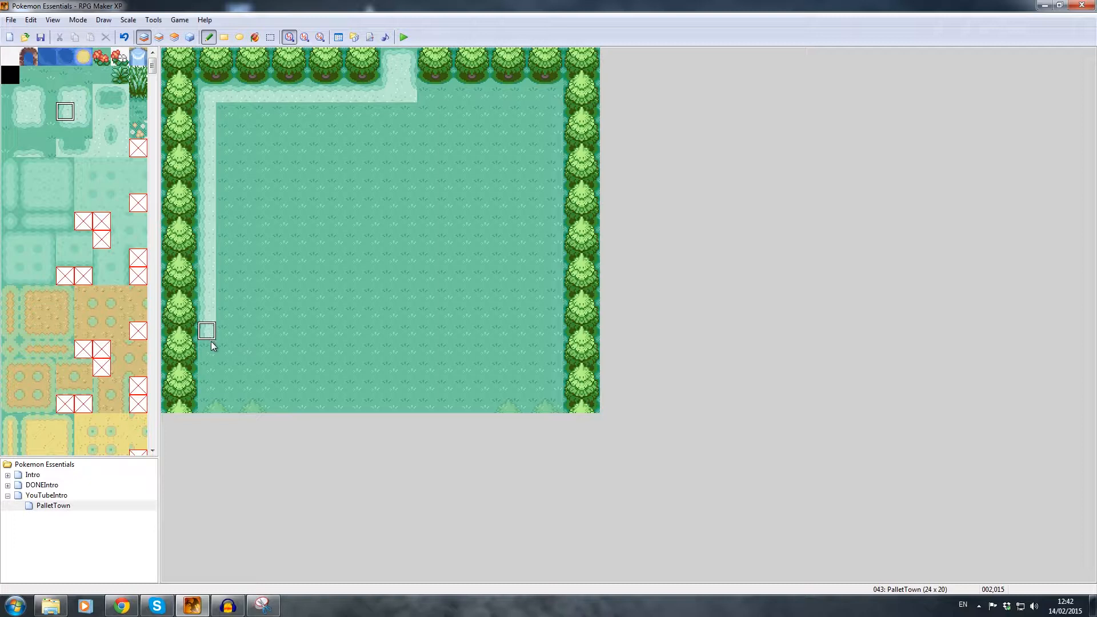
# - Extend the left path down to row 16 and draw its bottom edge along row 17 from the left tree column to column 6
pyautogui.moveTo(212, 350); pyautogui.dragTo(211, 351)
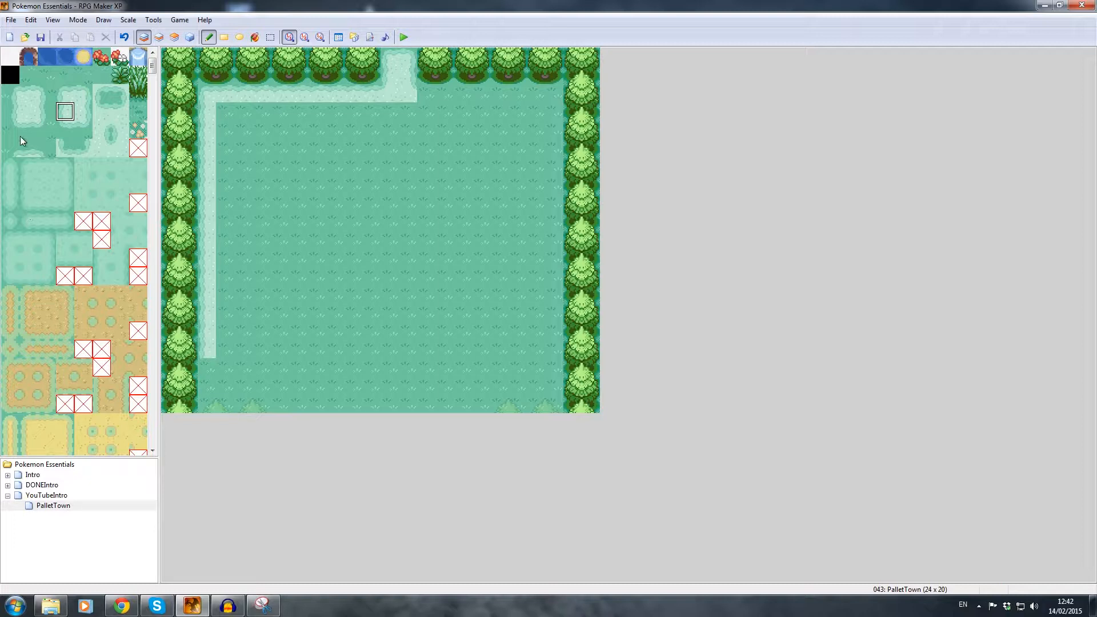
pyautogui.click(211, 367)
pyautogui.click(23, 128)
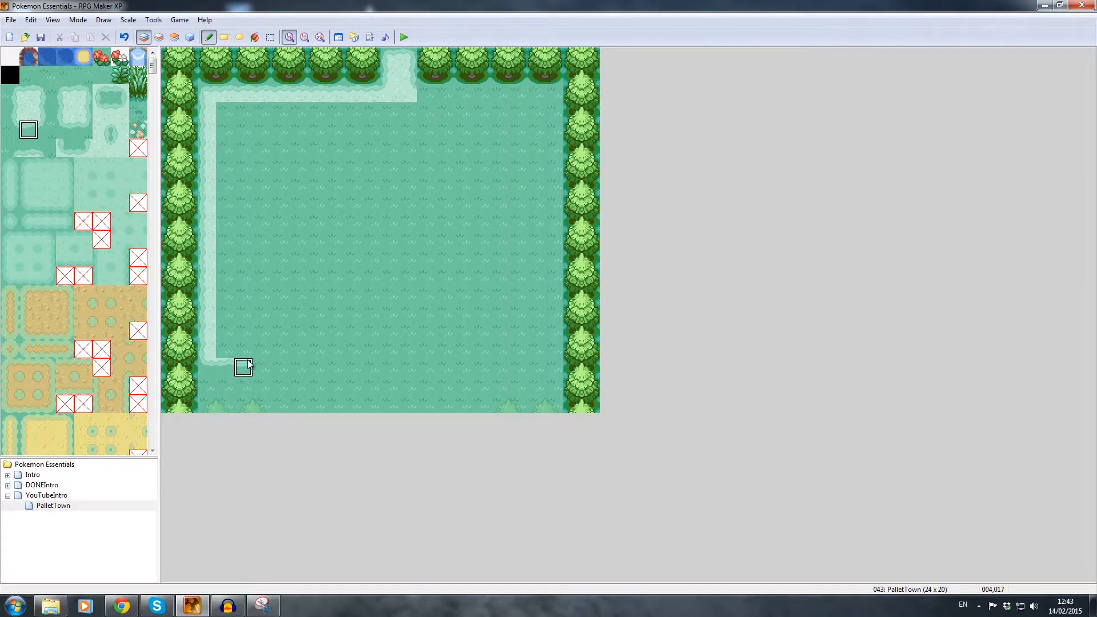
pyautogui.click(266, 358)
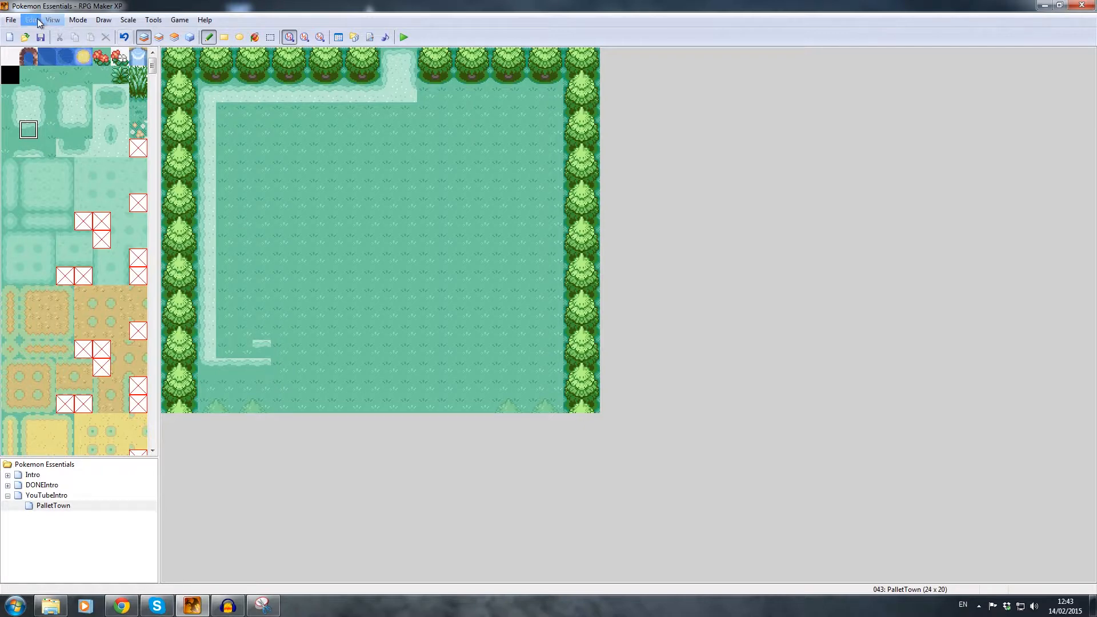
pyautogui.hotkey('ctrl', 'z')
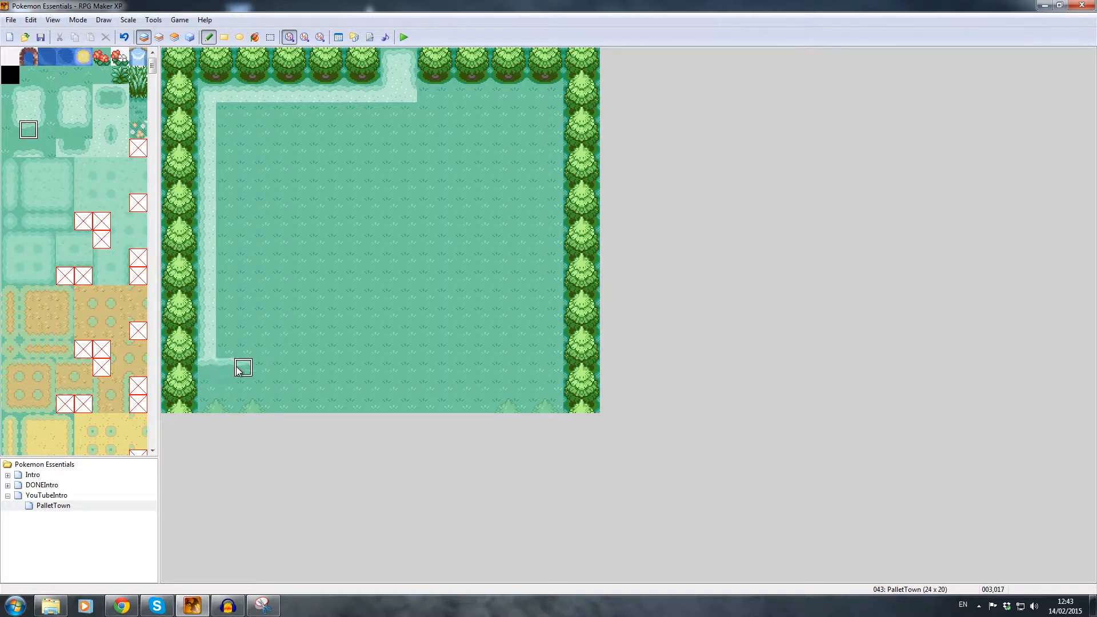
pyautogui.click(261, 368)
pyautogui.click(279, 367)
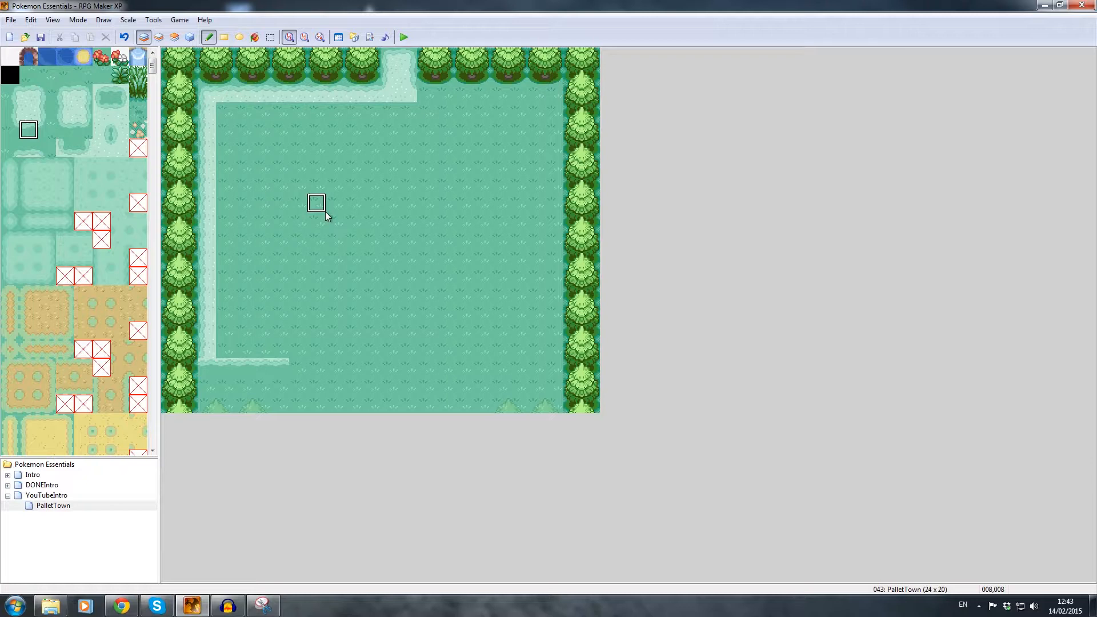
pyautogui.click(10, 129)
pyautogui.click(228, 372)
# - Try different light path edge tiles near the upper-left corner of the path and undo the placement
pyautogui.click(64, 130)
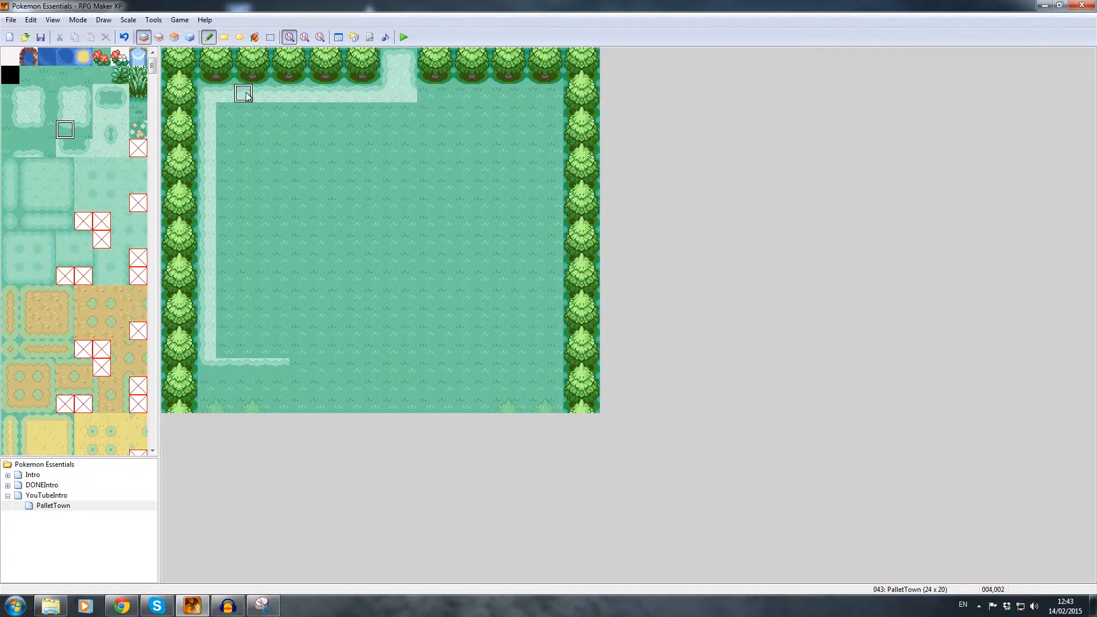
pyautogui.click(213, 92)
pyautogui.hotkey('ctrl', 'z')
pyautogui.scroll(-10, 86, 98)
pyautogui.scroll(10, 85, 94)
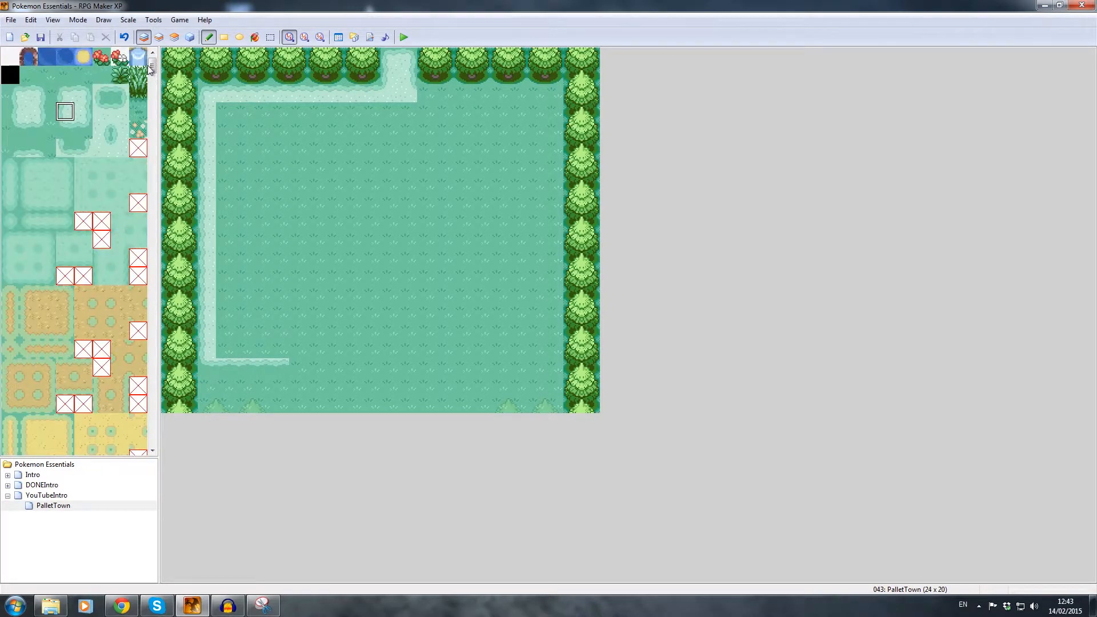
pyautogui.moveTo(153, 66)
pyautogui.mouseDown()
pyautogui.moveTo(154, 57)
pyautogui.moveTo(170, 437)
pyautogui.moveTo(170, 109)
pyautogui.moveTo(154, 69)
pyautogui.mouseUp()
pyautogui.click(65, 111)
pyautogui.click(225, 94)
pyautogui.click(98, 93)
# - Paint a water pond four tiles wide and three tiles tall on the second layer, in columns 7 to 10 at the map's bottom edge
pyautogui.click(30, 59)
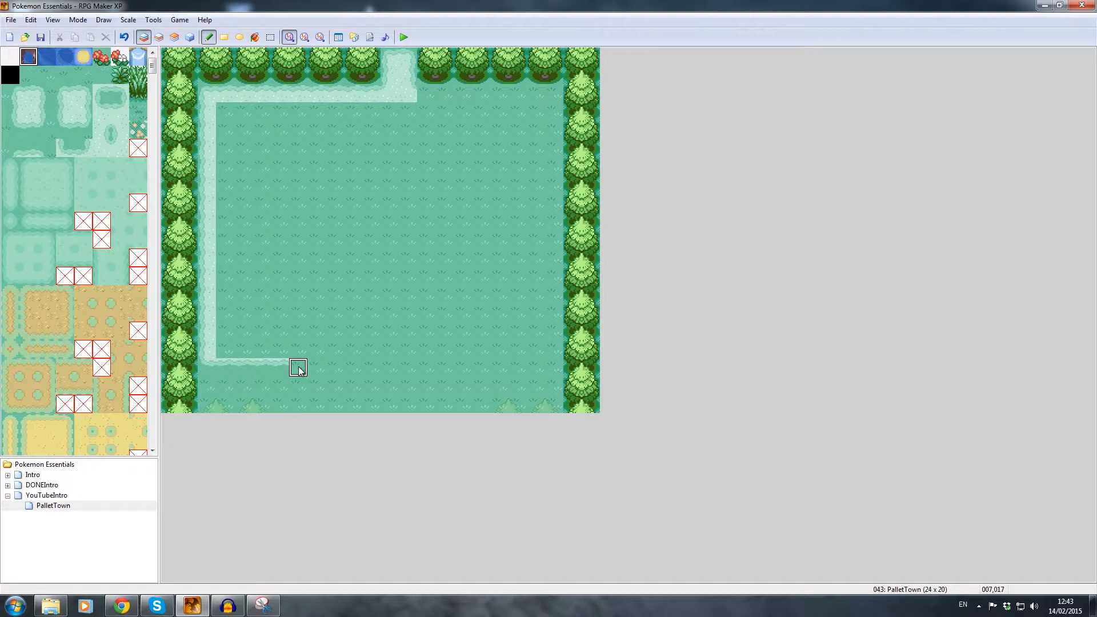
pyautogui.moveTo(297, 400)
pyautogui.mouseDown()
pyautogui.moveTo(303, 375)
pyautogui.moveTo(324, 367)
pyautogui.moveTo(372, 367)
pyautogui.moveTo(372, 404)
pyautogui.moveTo(378, 381)
pyautogui.mouseUp()
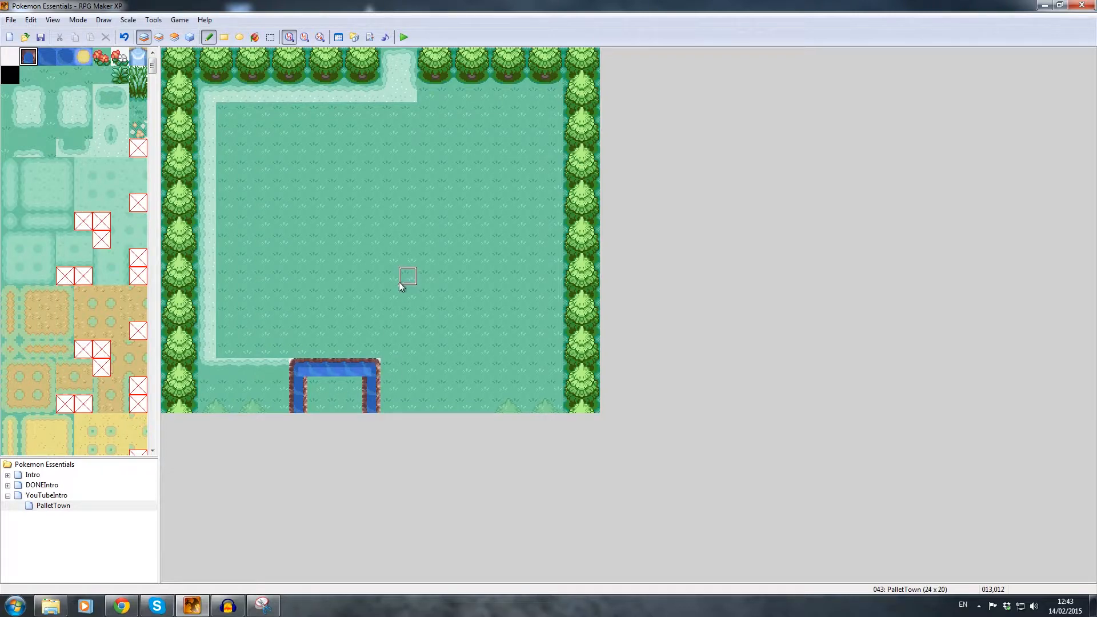
pyautogui.hotkey('ctrl', 'z')
pyautogui.click(159, 37)
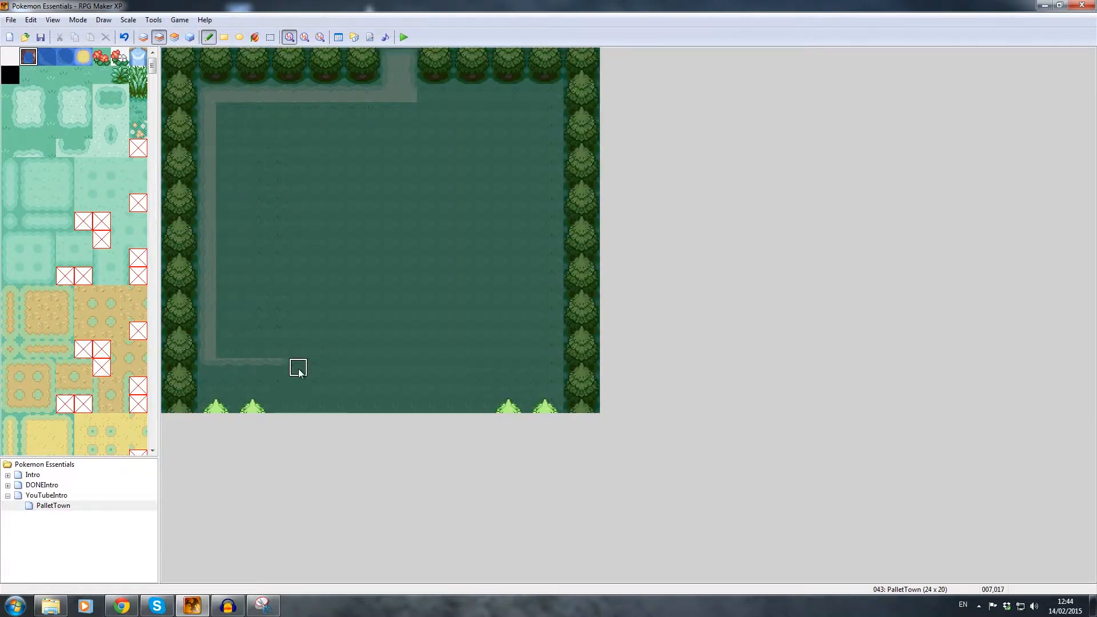
pyautogui.moveTo(298, 368)
pyautogui.mouseDown()
pyautogui.moveTo(297, 404)
pyautogui.moveTo(318, 370)
pyautogui.moveTo(326, 406)
pyautogui.moveTo(341, 367)
pyautogui.mouseUp()
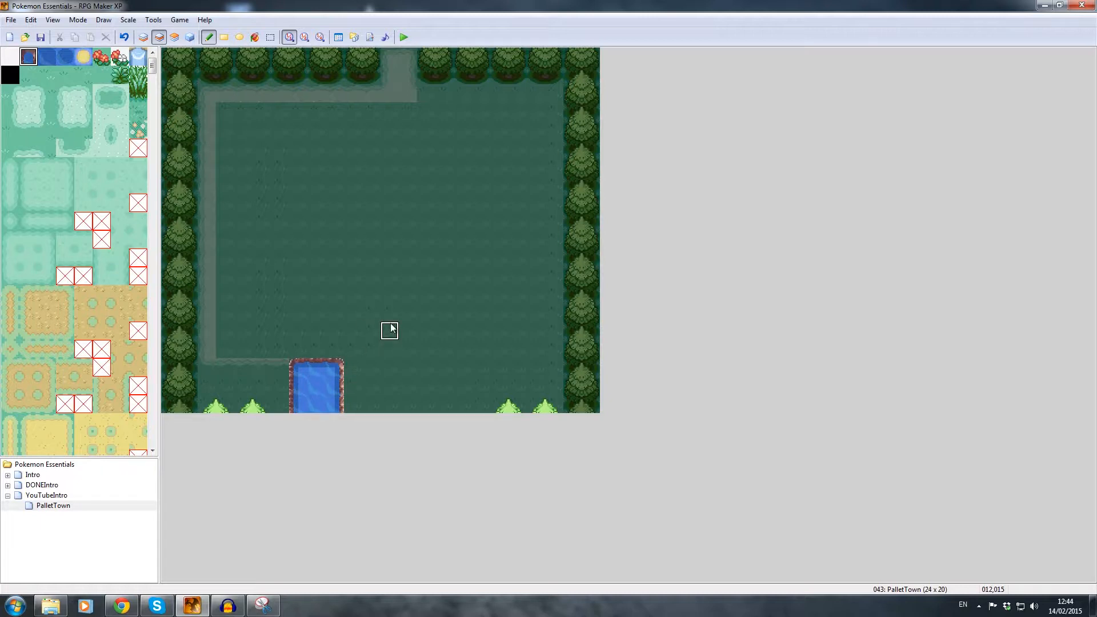
pyautogui.moveTo(355, 366); pyautogui.dragTo(360, 393)
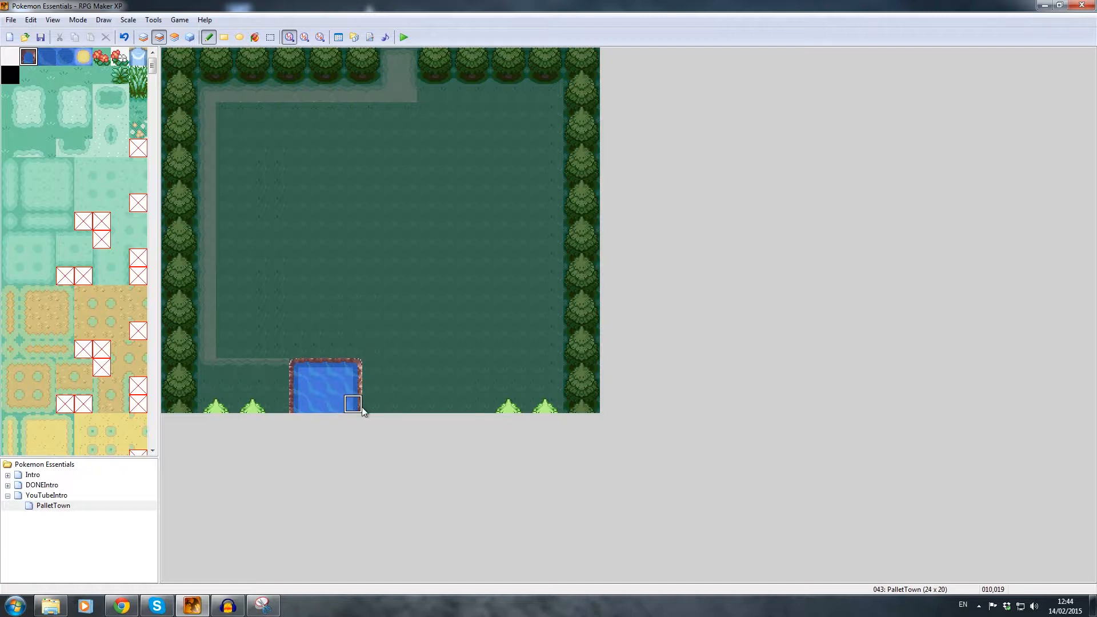
# - On the first layer, draw the top path edge along row 2 from the entrance to the right tree column, ending with a corner tile
pyautogui.click(144, 38)
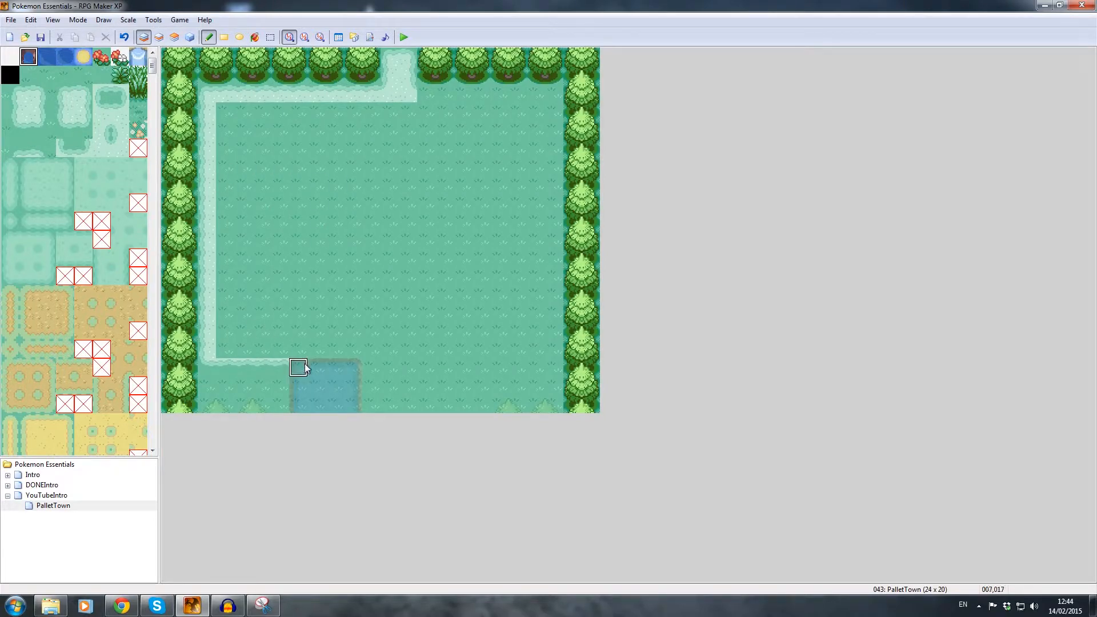
pyautogui.click(46, 130)
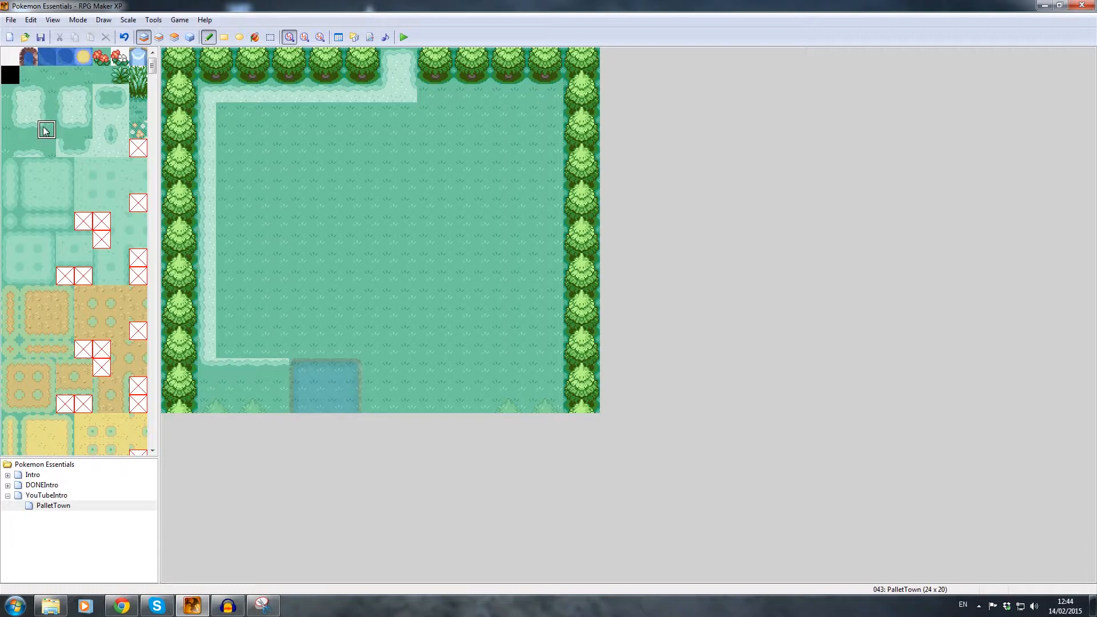
pyautogui.click(24, 94)
pyautogui.click(44, 92)
pyautogui.click(27, 92)
pyautogui.moveTo(423, 93); pyautogui.dragTo(534, 94)
pyautogui.click(46, 93)
pyautogui.click(554, 94)
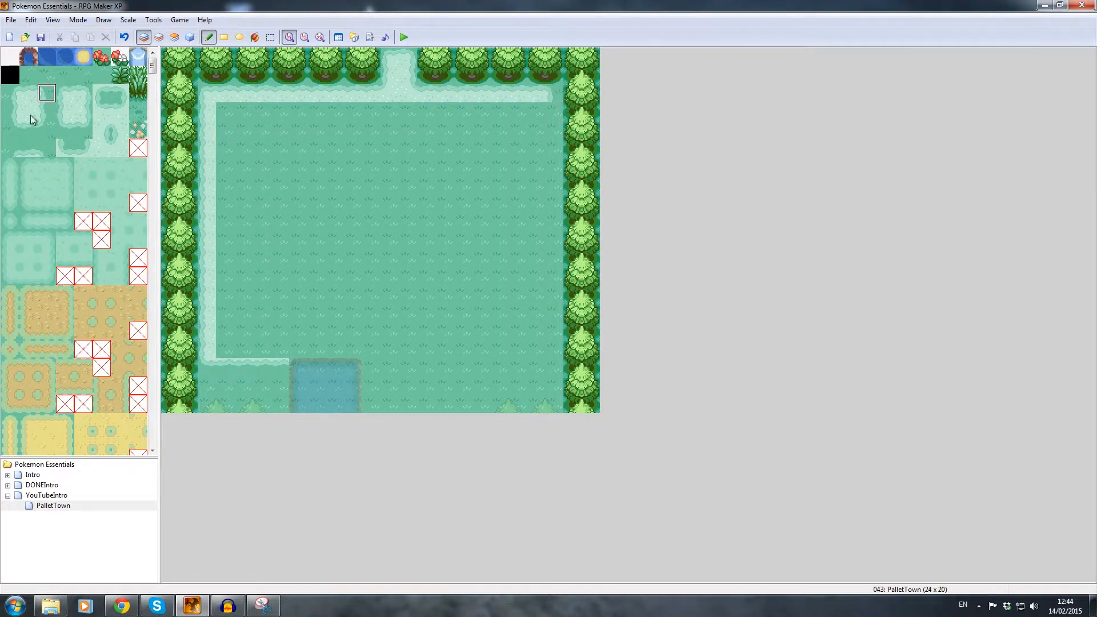
# - Draw the path's right edge down column 21, add a corner tile at row 18, and run the bottom edge along row 18 to the pond
pyautogui.moveTo(550, 115)
pyautogui.mouseDown()
pyautogui.moveTo(547, 204)
pyautogui.moveTo(534, 221)
pyautogui.moveTo(552, 220)
pyautogui.moveTo(553, 370)
pyautogui.mouseUp()
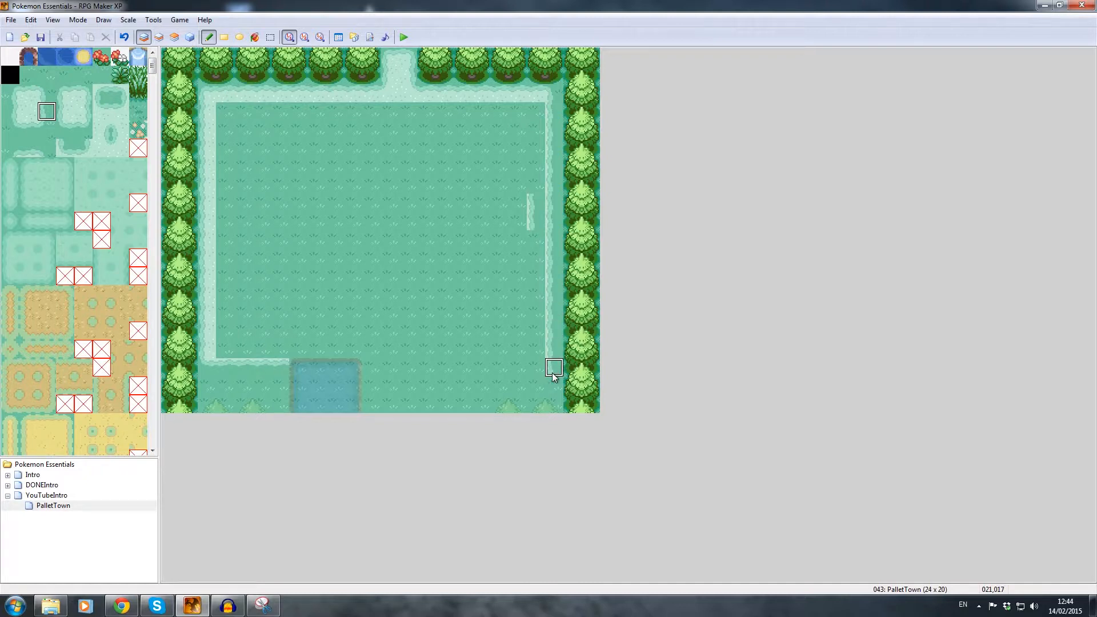
pyautogui.click(85, 135)
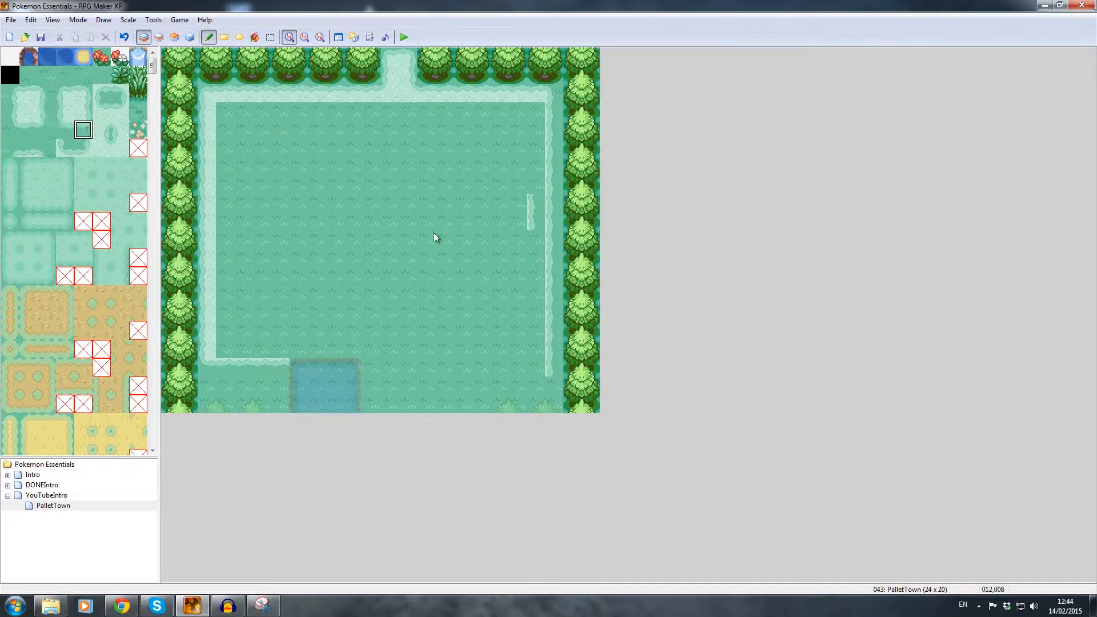
pyautogui.click(549, 377)
pyautogui.click(40, 125)
pyautogui.click(551, 383)
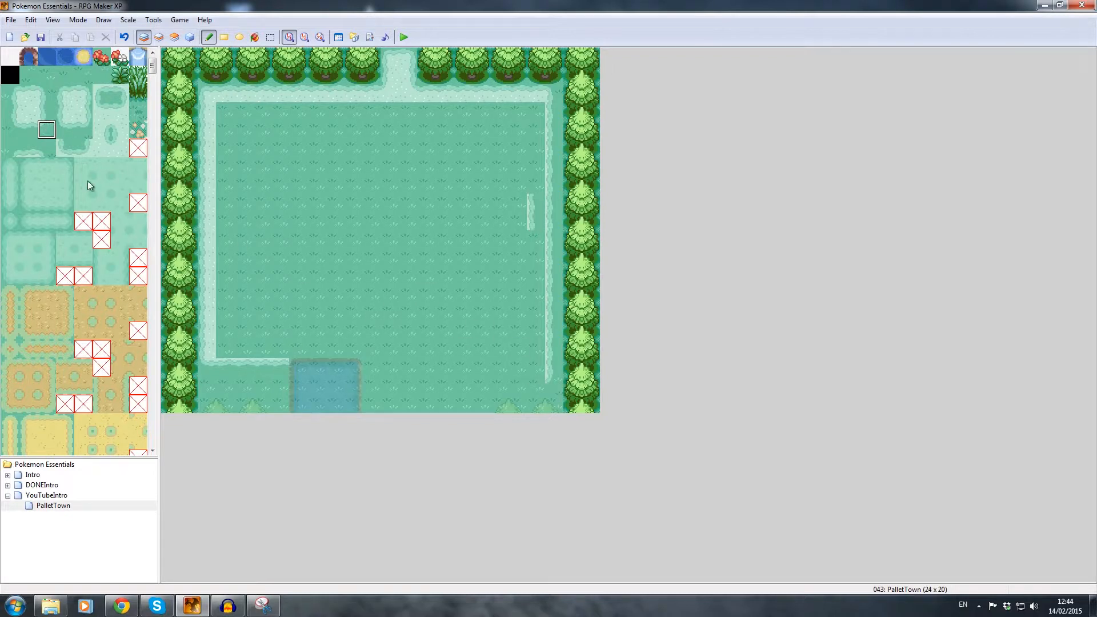
pyautogui.click(25, 132)
pyautogui.moveTo(543, 392); pyautogui.dragTo(379, 386)
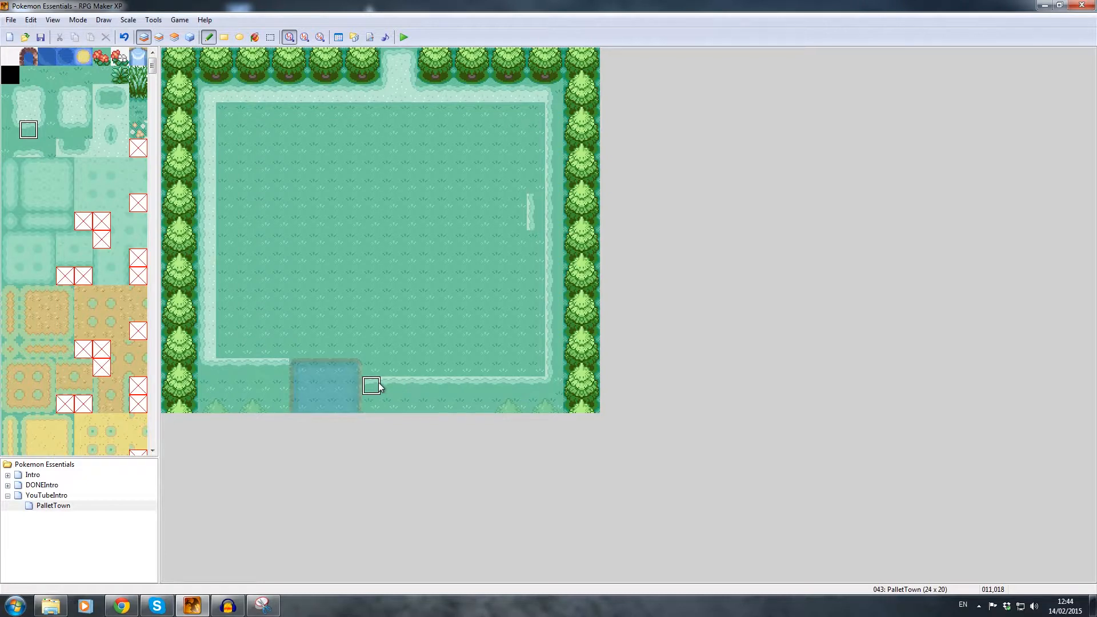
# - Fill row 17 between the pond and the right edge, and row 3 beneath the top path, with plain light path tiles
pyautogui.click(29, 111)
pyautogui.moveTo(362, 368); pyautogui.dragTo(532, 371)
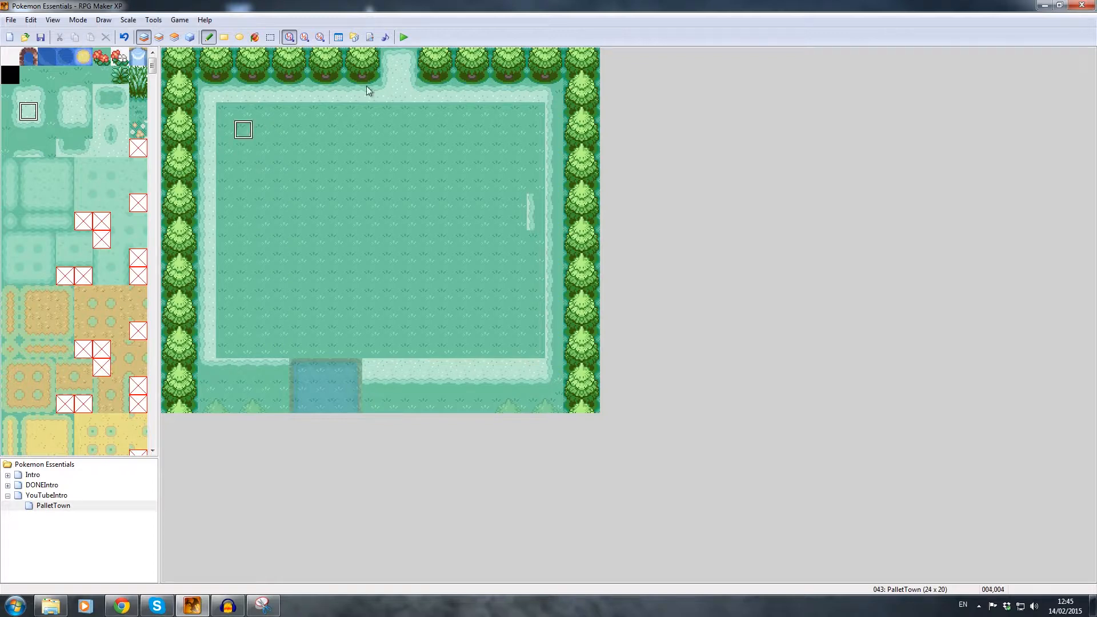
pyautogui.moveTo(228, 114); pyautogui.dragTo(462, 123)
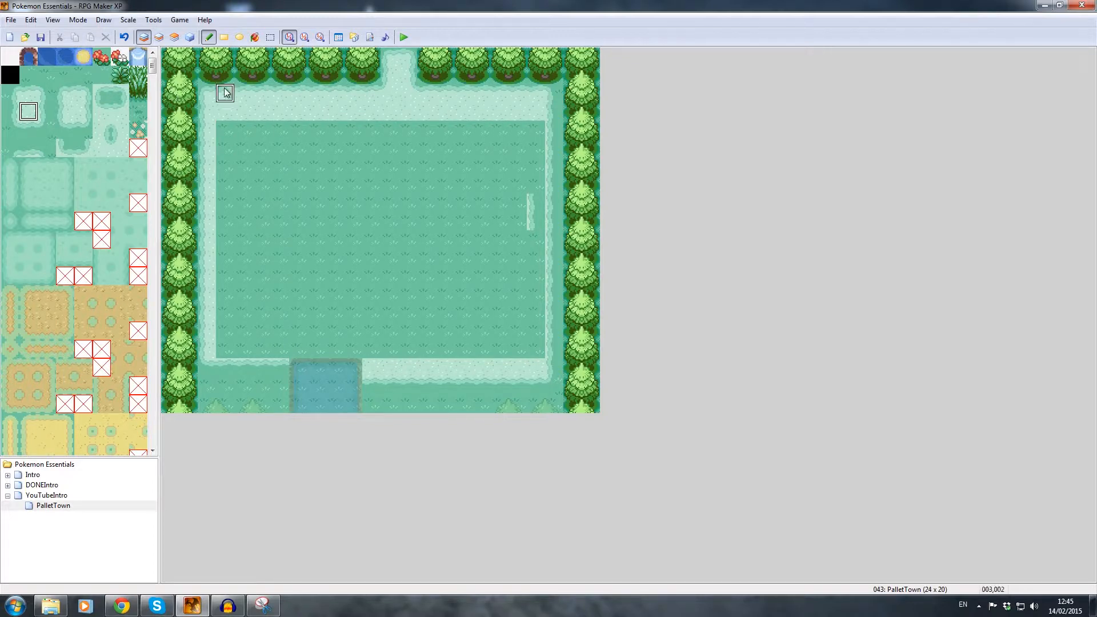
# - Try several tiles at column 3, row 4 and place the inner corner tile that joins the top and left paths
pyautogui.click(10, 93)
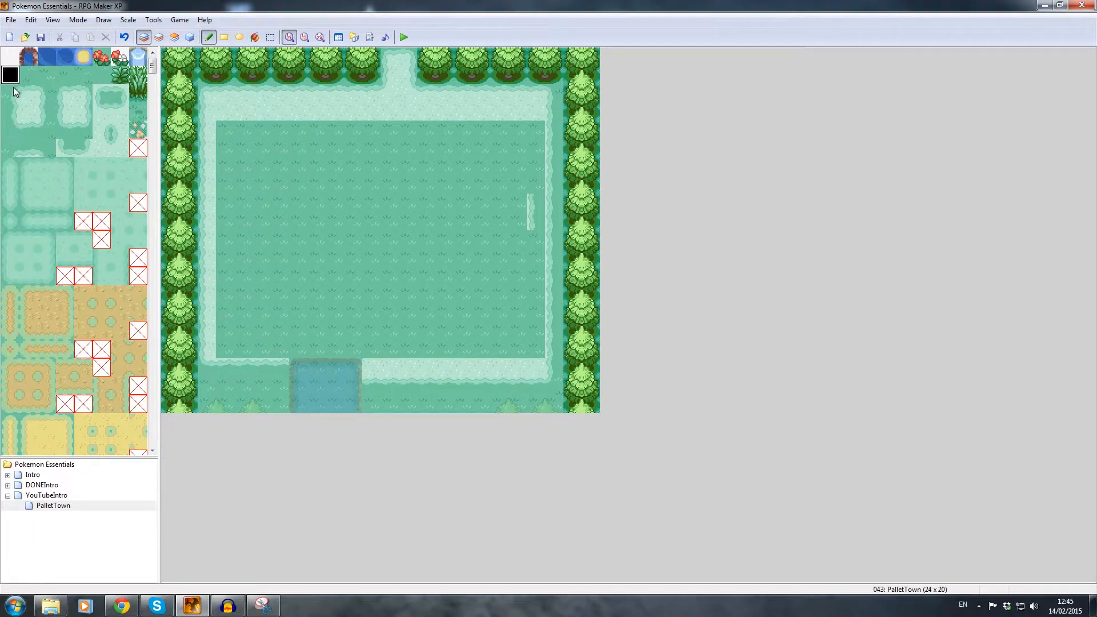
pyautogui.click(224, 131)
pyautogui.click(64, 94)
pyautogui.click(87, 126)
pyautogui.click(224, 130)
pyautogui.click(46, 129)
pyautogui.click(64, 130)
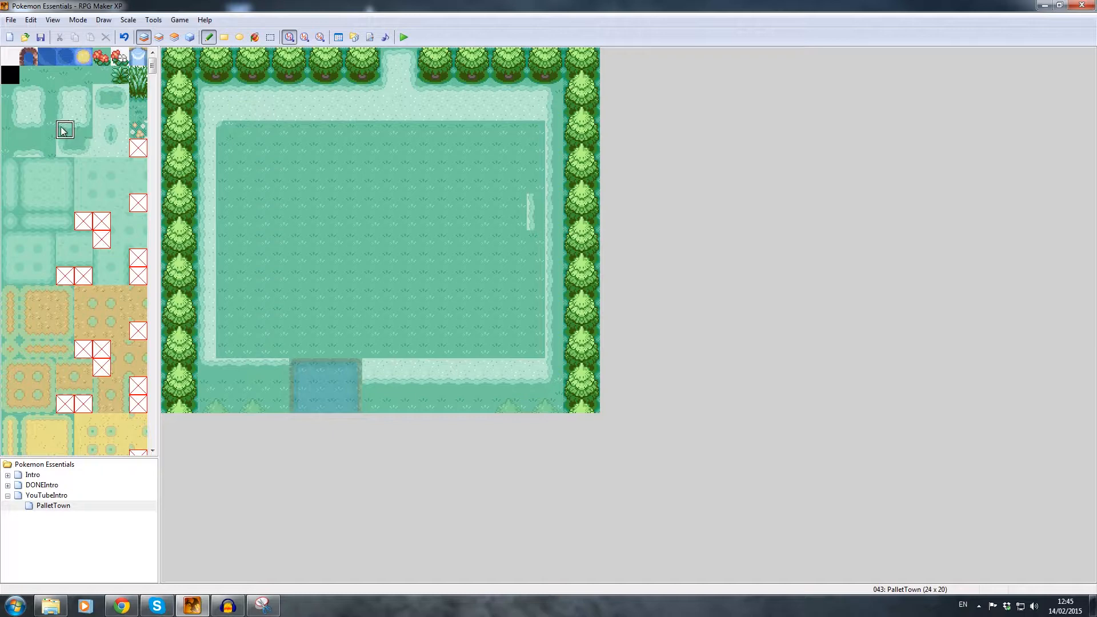
pyautogui.click(101, 93)
pyautogui.click(225, 129)
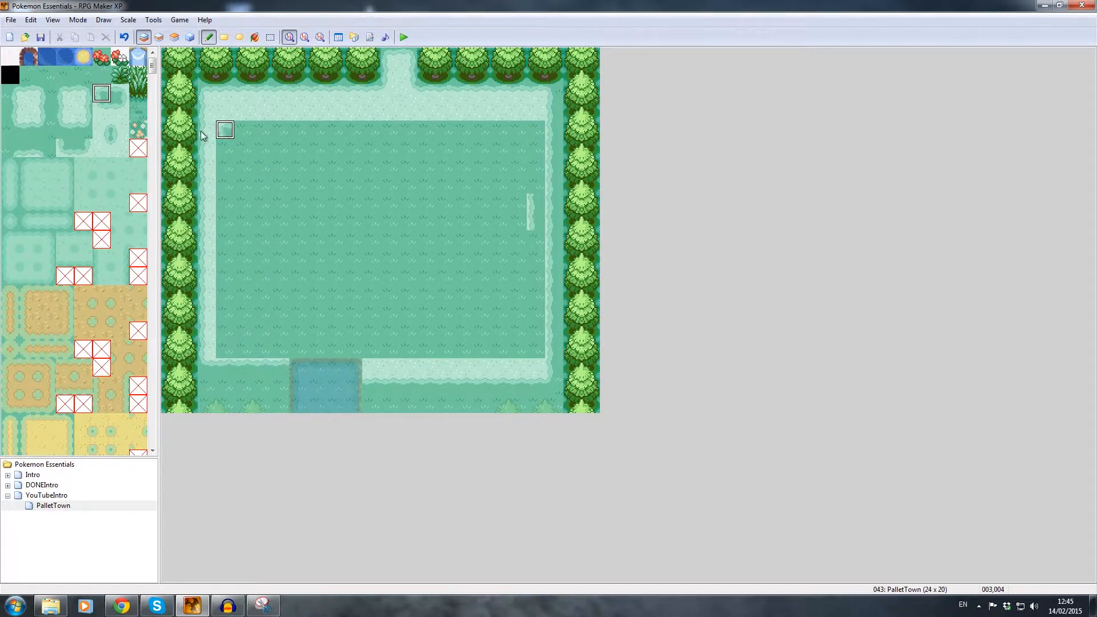
pyautogui.click(83, 93)
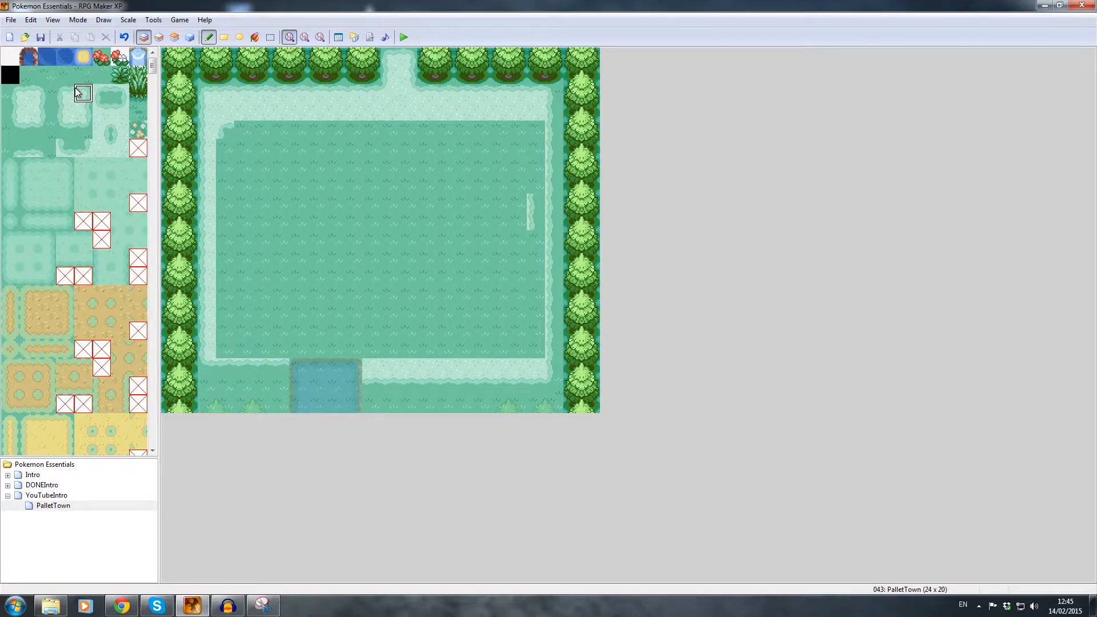
pyautogui.click(225, 129)
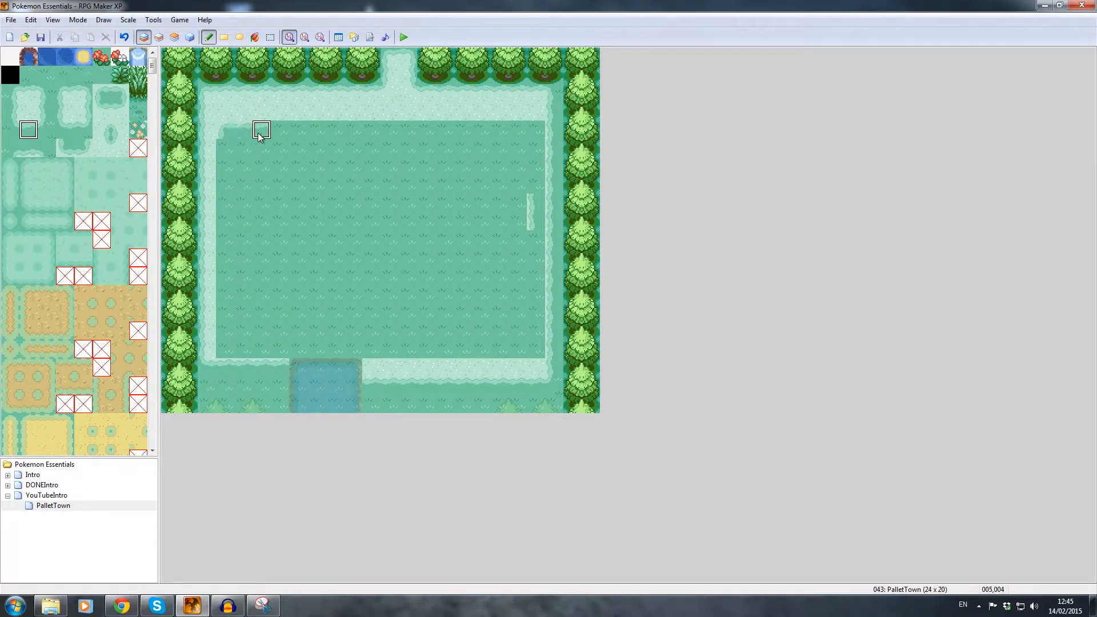
# - Draw the top path's lower edge along row 4 from the inner corner to column 20 and put a plain path tile at its right end
pyautogui.moveTo(262, 136); pyautogui.dragTo(539, 130)
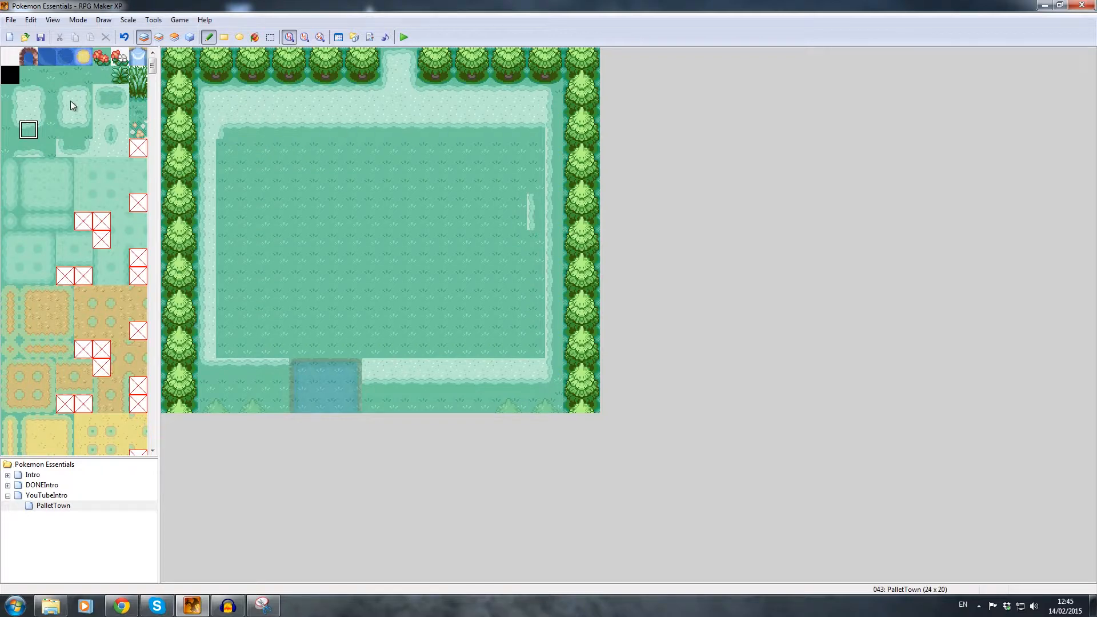
pyautogui.click(29, 104)
pyautogui.click(535, 131)
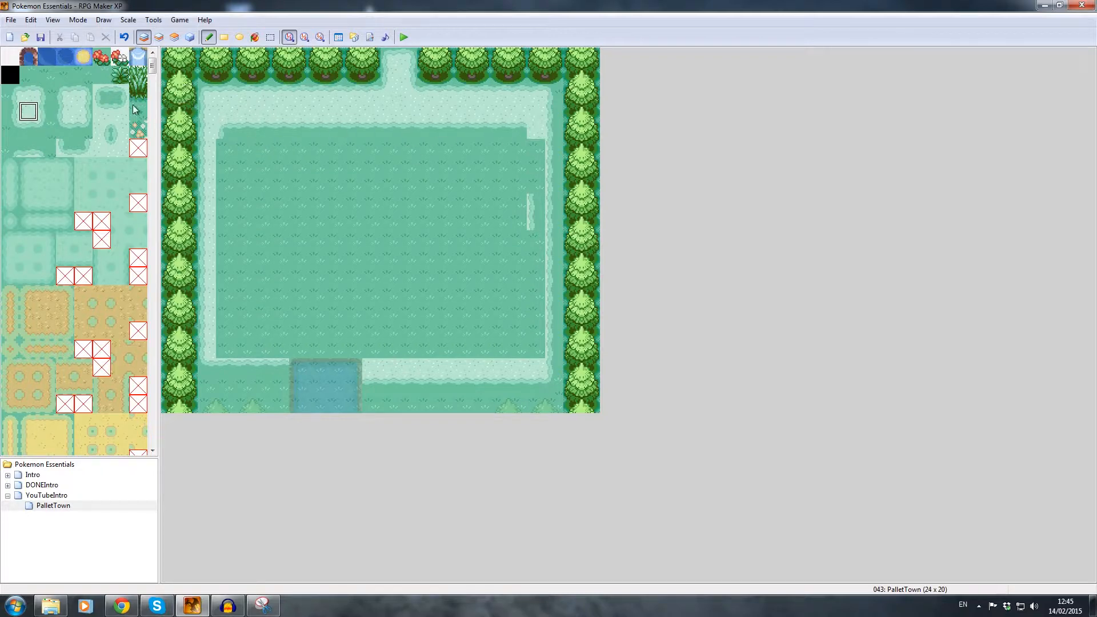
# - Widen the left path by drawing its right edge tiles down column 3 from row 5 to row 16
pyautogui.click(65, 112)
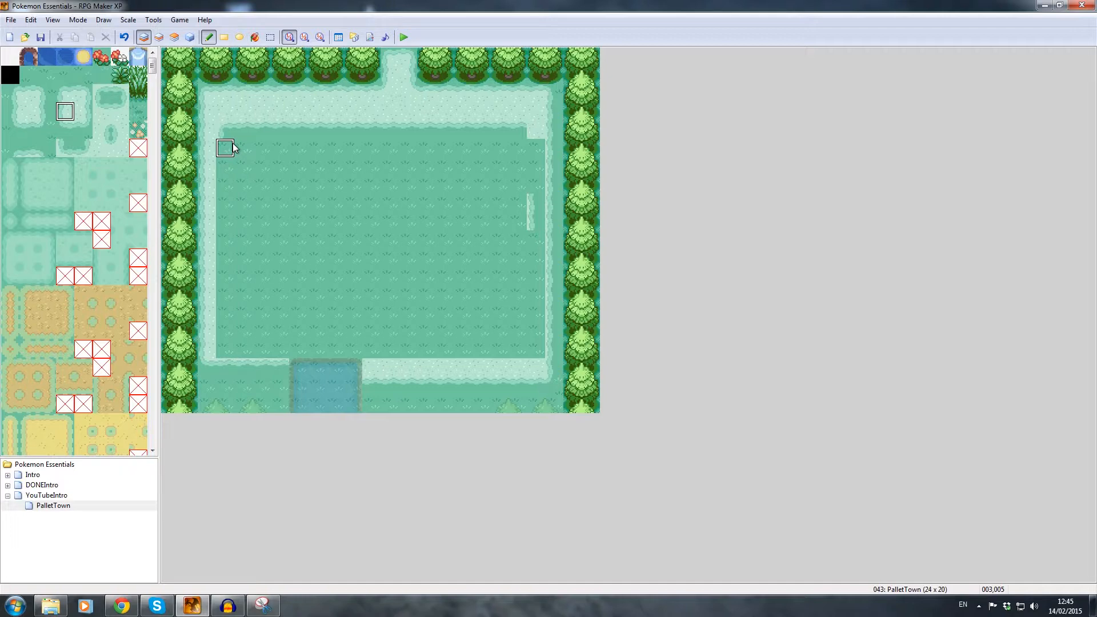
pyautogui.click(39, 106)
pyautogui.moveTo(229, 160); pyautogui.dragTo(234, 184)
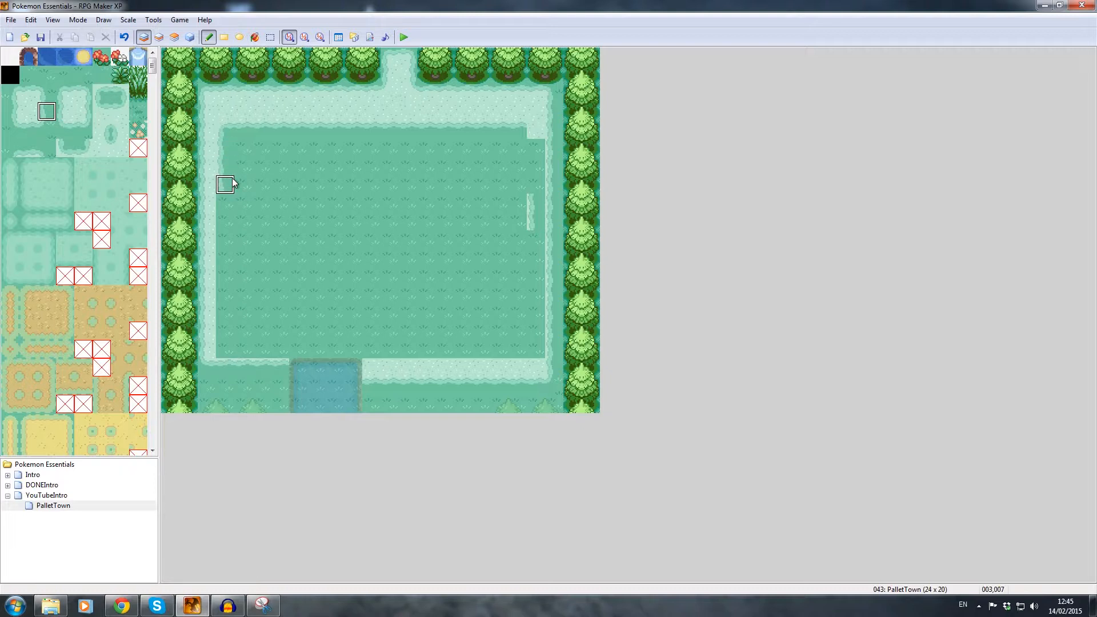
pyautogui.moveTo(234, 184); pyautogui.dragTo(222, 346)
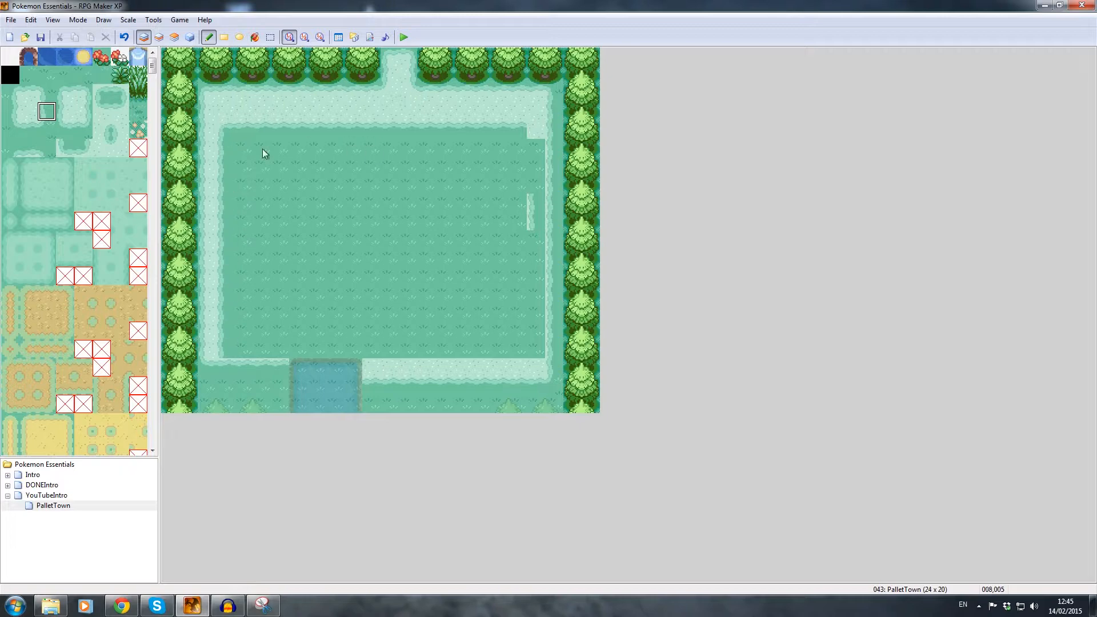
# - Find the red-roofed two-storey house in the tileset and select all of it for drawing on the second layer
pyautogui.click(159, 37)
pyautogui.click(83, 112)
pyautogui.scroll(-10, 80, 160)
pyautogui.scroll(10, 77, 158)
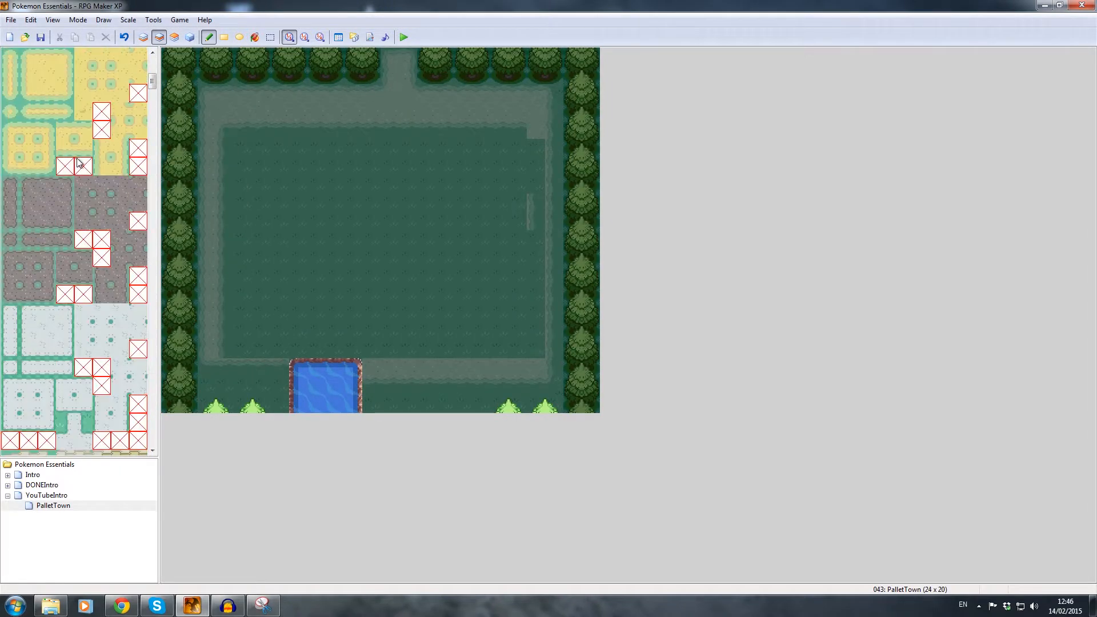
pyautogui.scroll(-9, 82, 147)
pyautogui.scroll(-6, 83, 146)
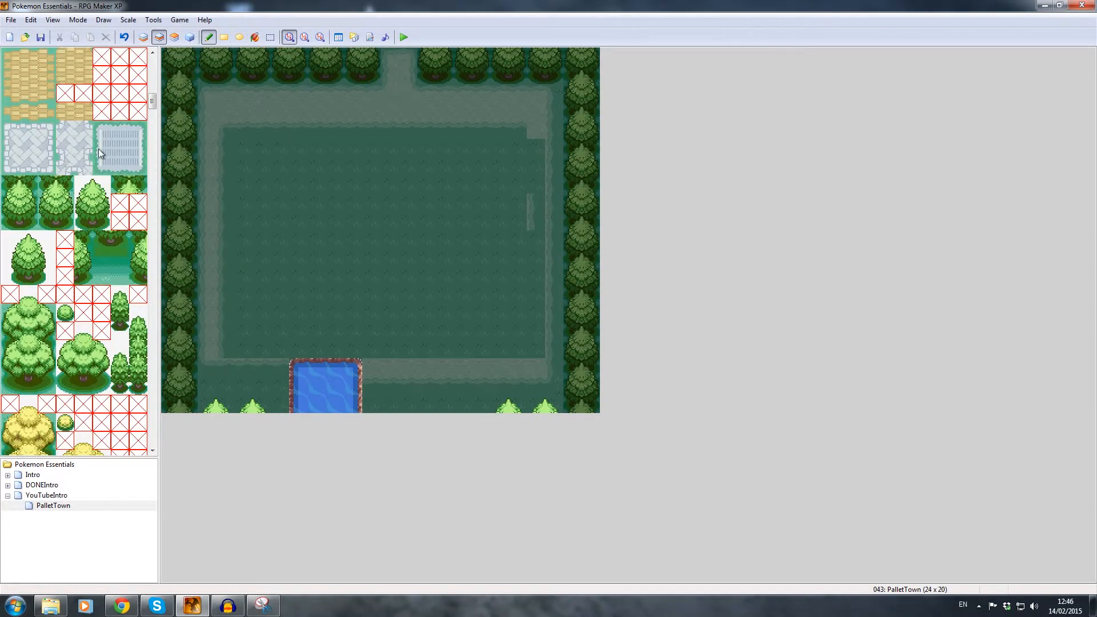
pyautogui.moveTo(152, 113); pyautogui.dragTo(153, 155)
pyautogui.click(46, 243)
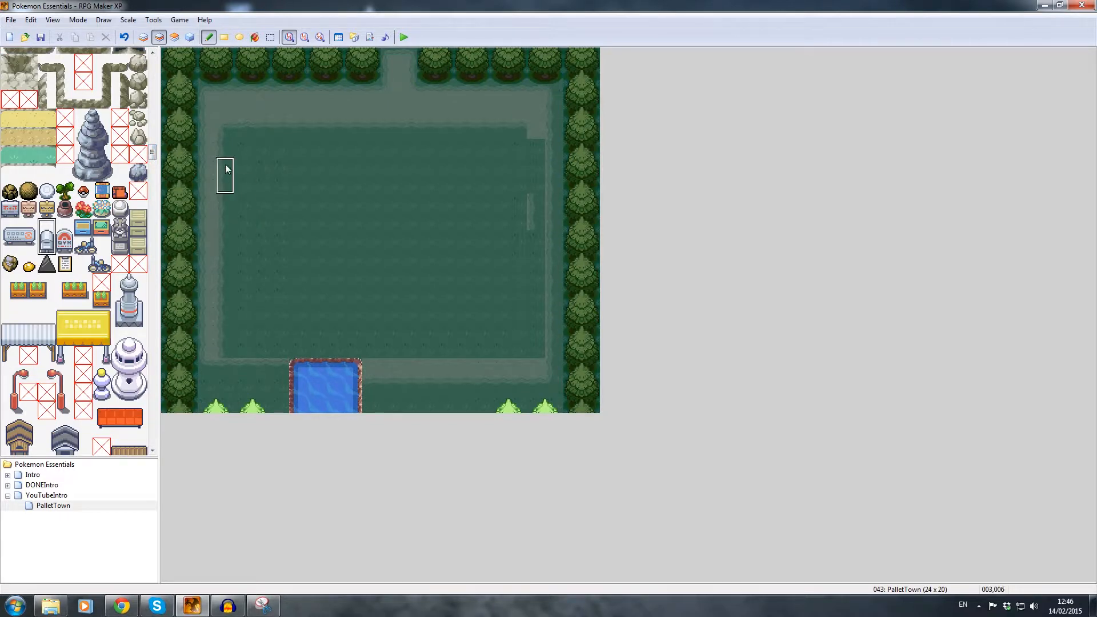
pyautogui.scroll(-10, 142, 159)
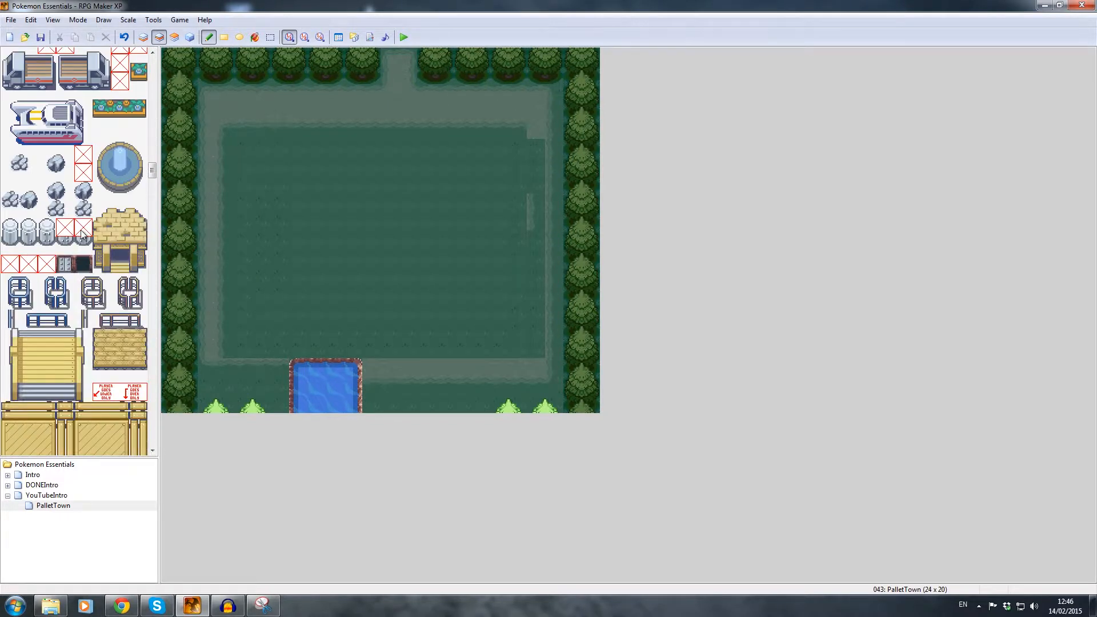
pyautogui.moveTo(152, 182); pyautogui.dragTo(152, 213)
pyautogui.moveTo(10, 177); pyautogui.dragTo(79, 252)
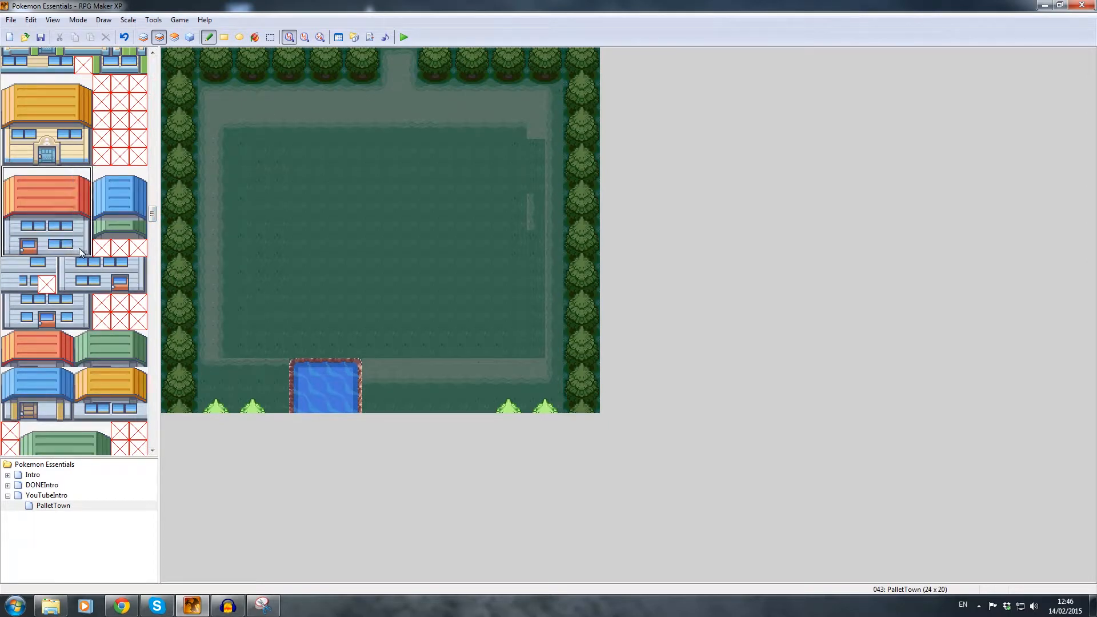
pyautogui.click(175, 37)
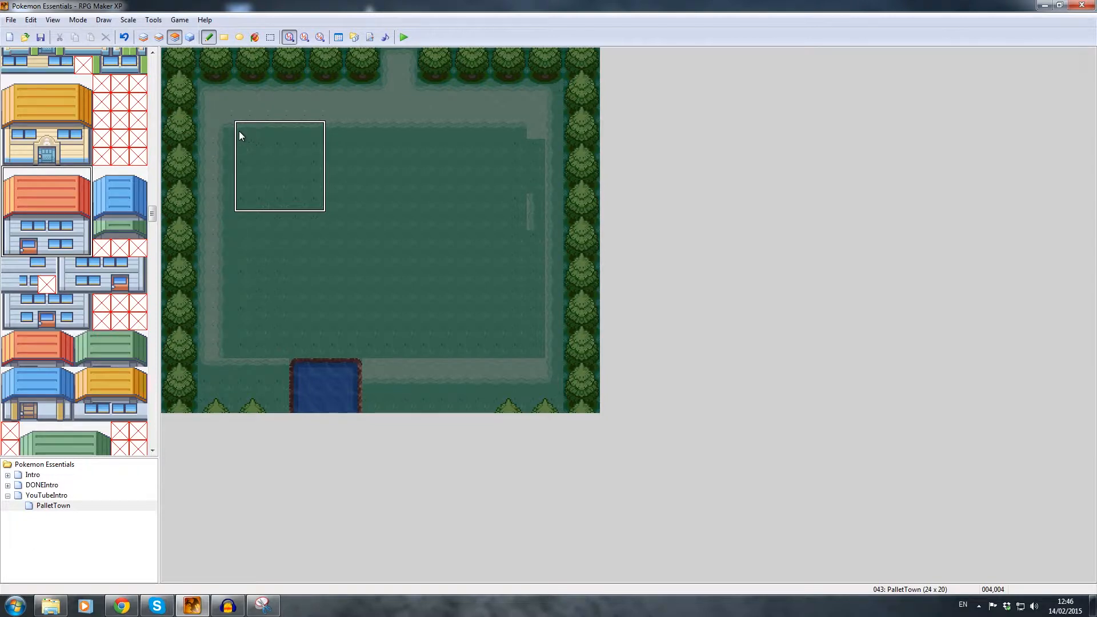
pyautogui.click(159, 37)
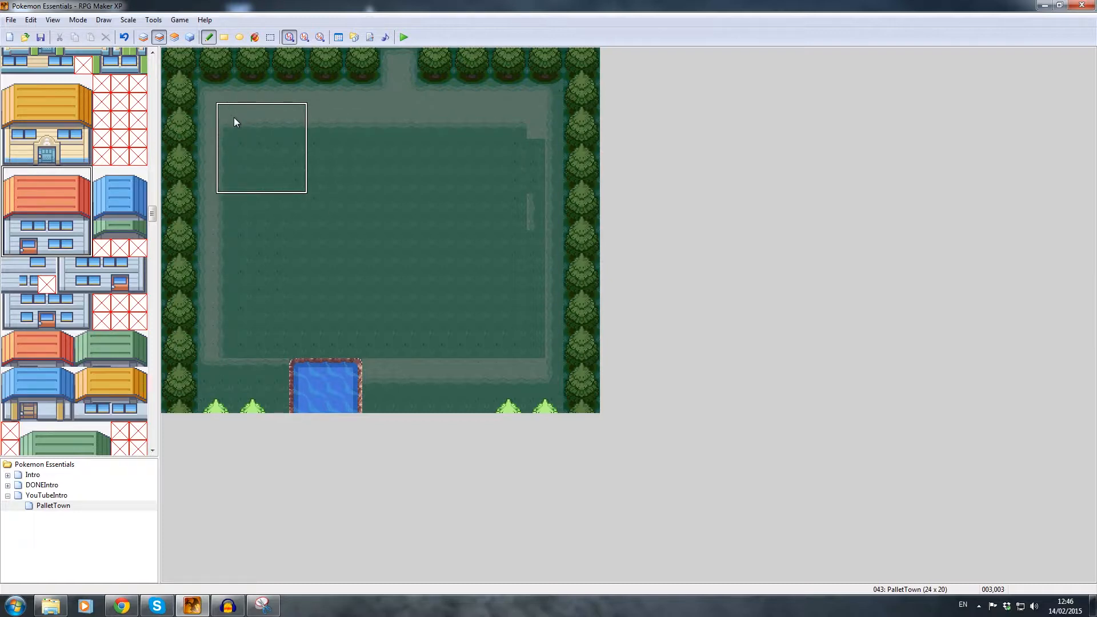
# - Place the red-roofed house just below the top path, with its tile block starting at column 5, row 3
pyautogui.click(266, 118)
pyautogui.moveTo(265, 117); pyautogui.dragTo(302, 136)
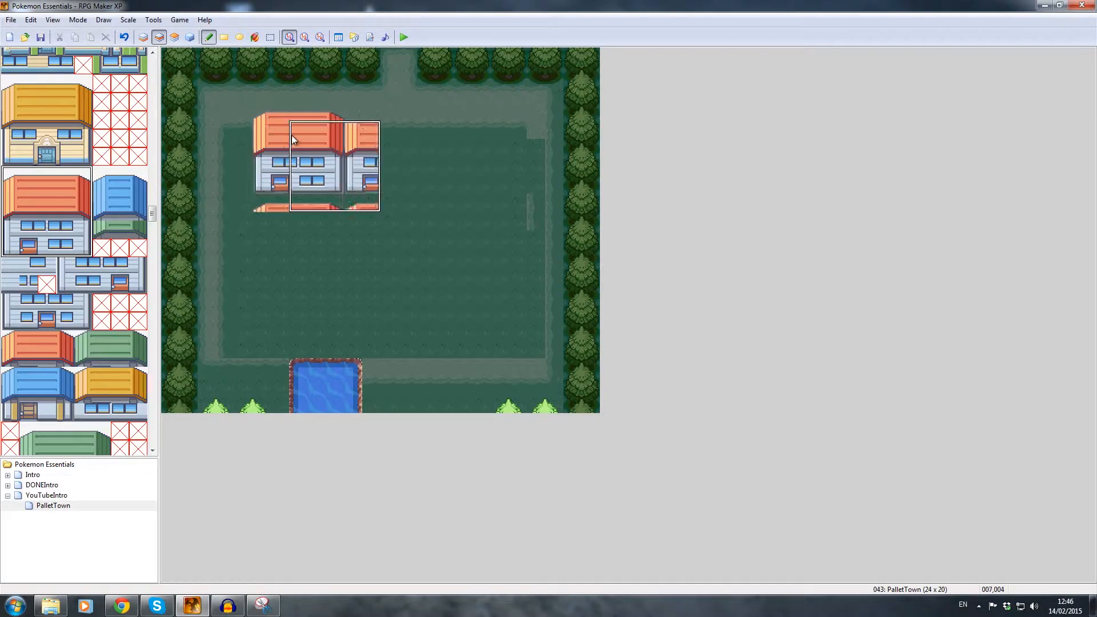
pyautogui.hotkey('ctrl', 'z')
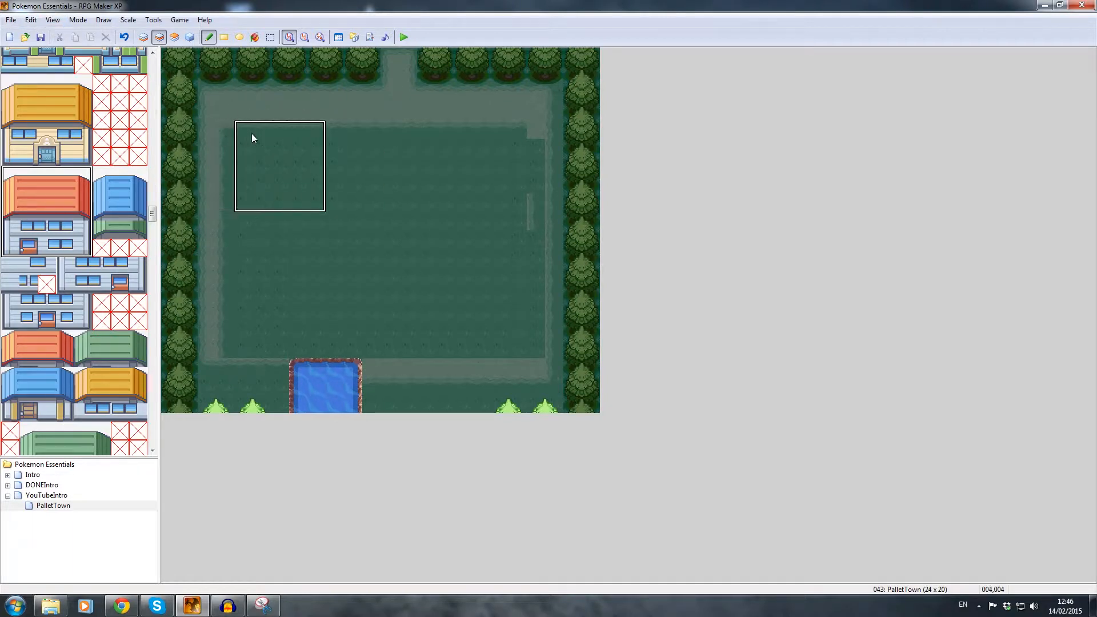
pyautogui.click(269, 124)
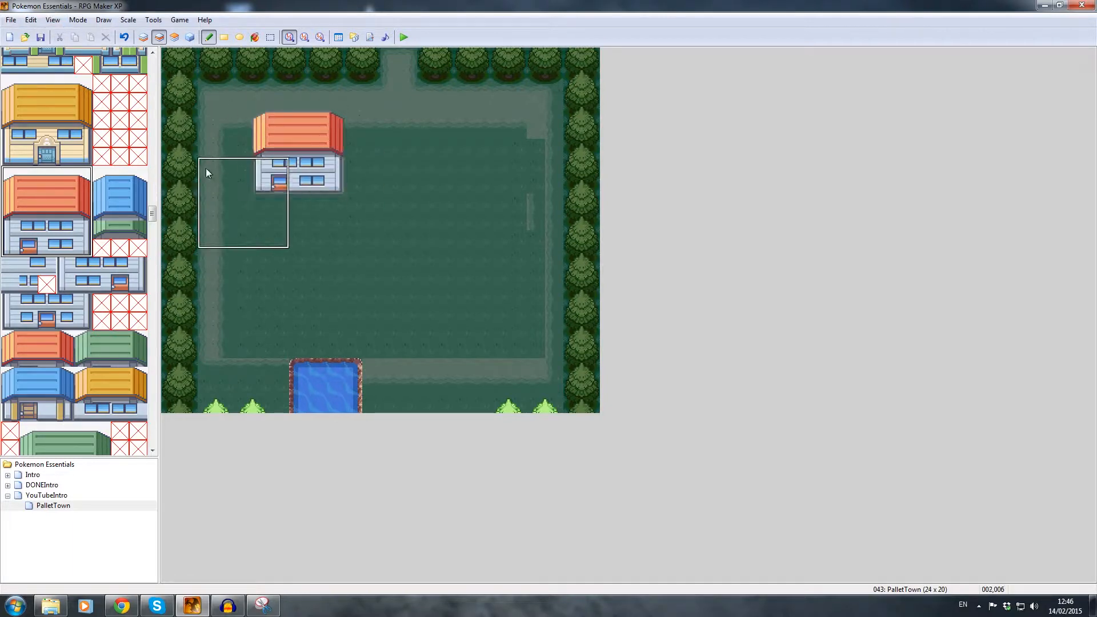
# - Place one mailbox beside the house at column 4, row 6, and a second one at column 13, row 6
pyautogui.moveTo(152, 211); pyautogui.dragTo(157, 153)
pyautogui.moveTo(46, 185); pyautogui.dragTo(46, 204)
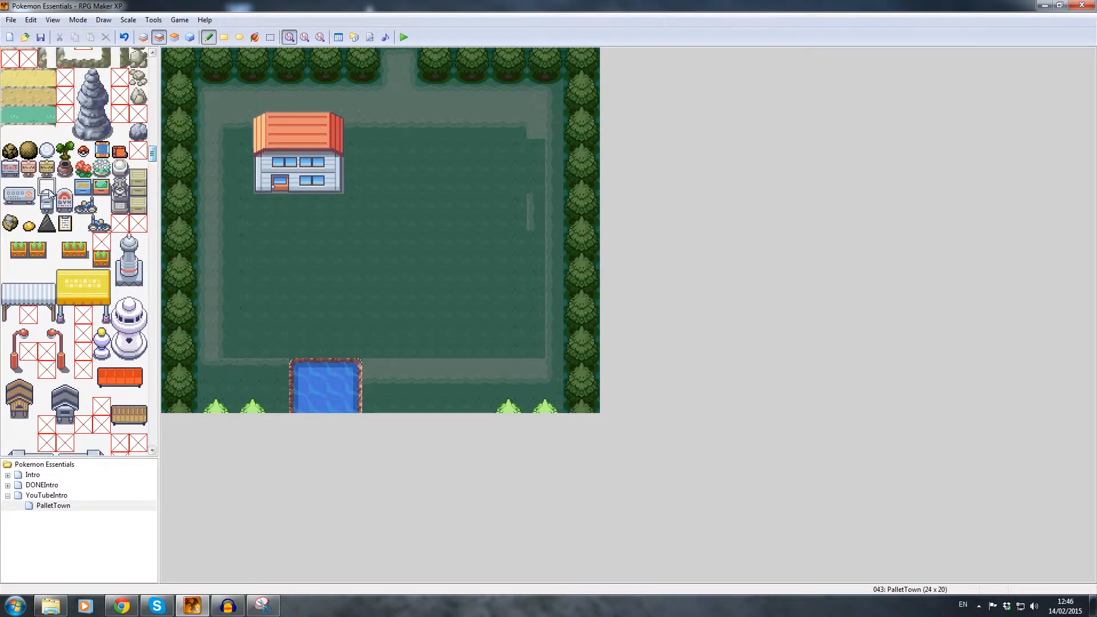
pyautogui.click(248, 169)
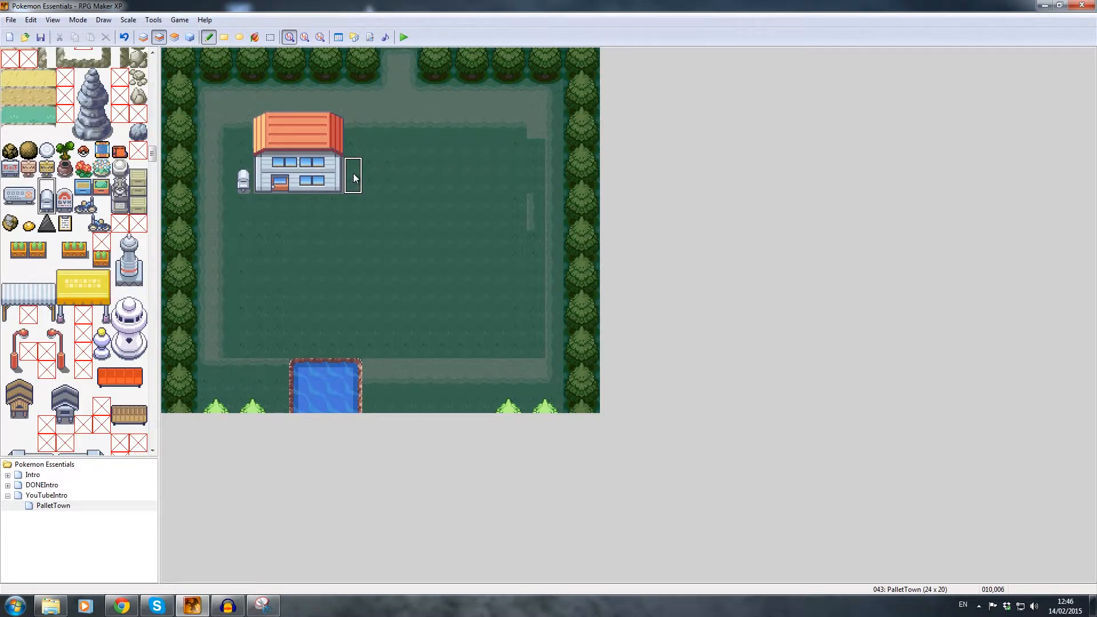
pyautogui.click(408, 177)
# - Place a second red-roofed house beside the column 13 mailbox, starting at column 14, row 3
pyautogui.moveTo(155, 160); pyautogui.dragTo(154, 219)
pyautogui.moveTo(76, 256); pyautogui.dragTo(83, 262)
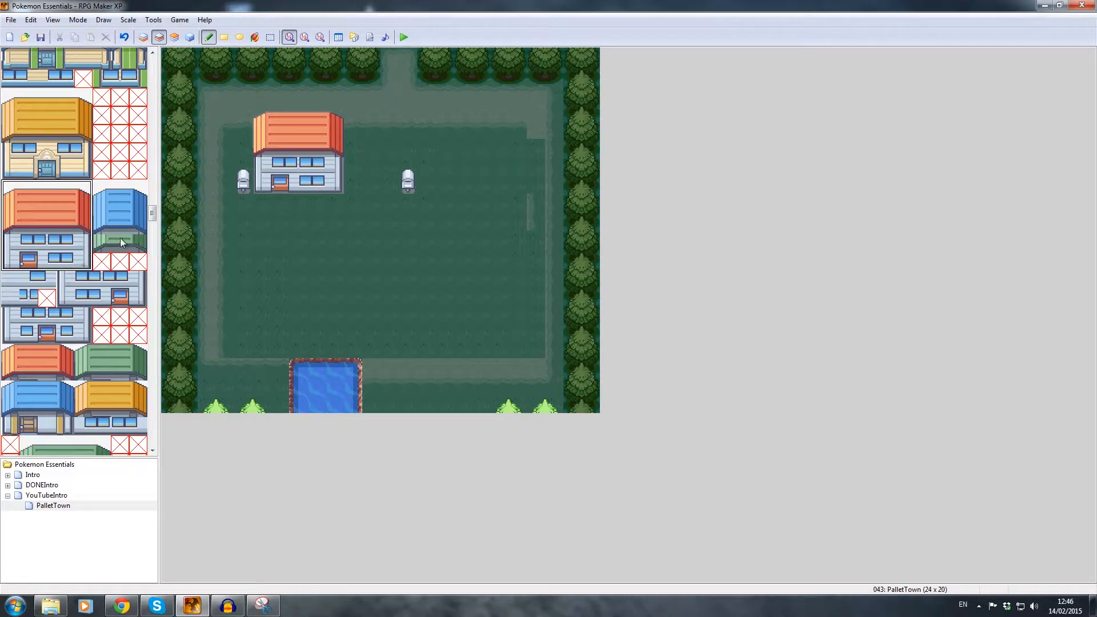
pyautogui.click(429, 116)
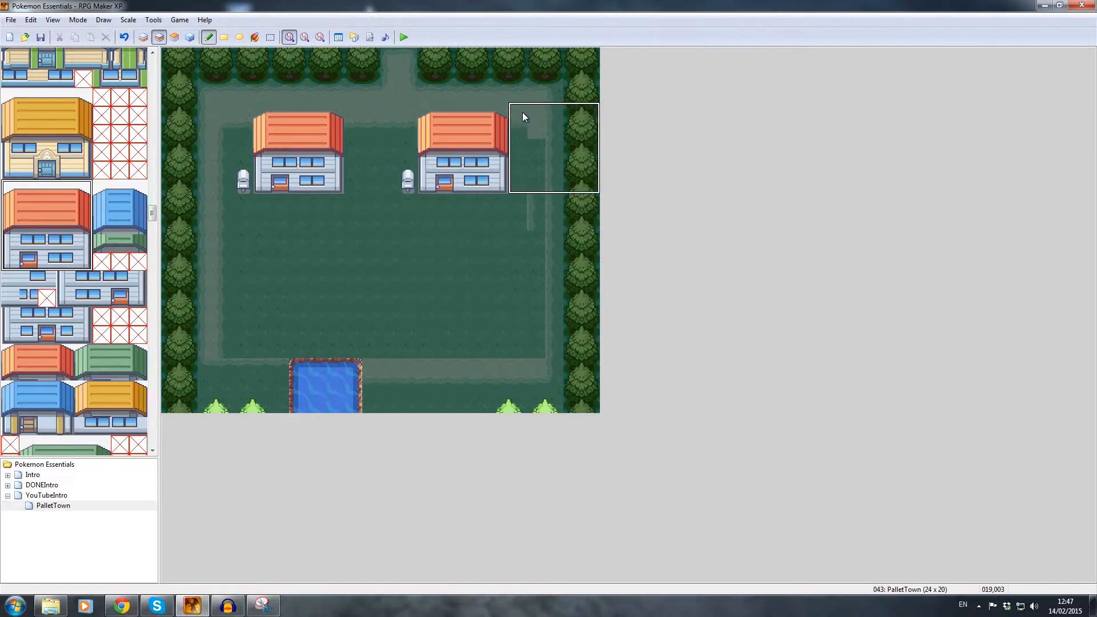
# - Build a shortened yellow-brick lab starting at column 13, row 9, from the tileset building's left four and right three columns
pyautogui.click(83, 97)
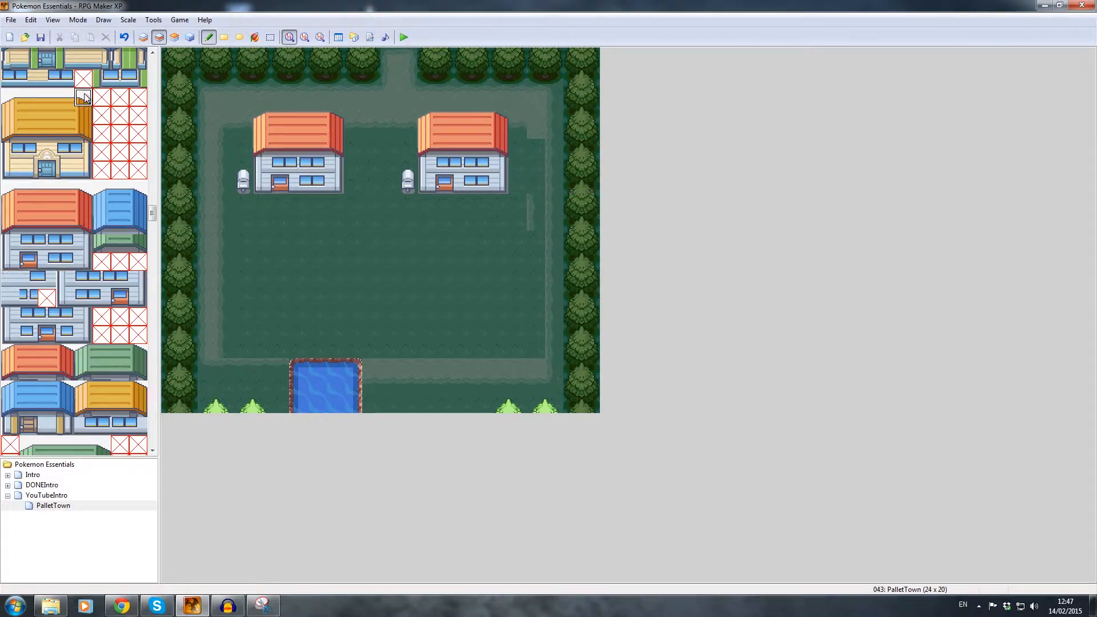
pyautogui.moveTo(151, 212); pyautogui.dragTo(171, 447)
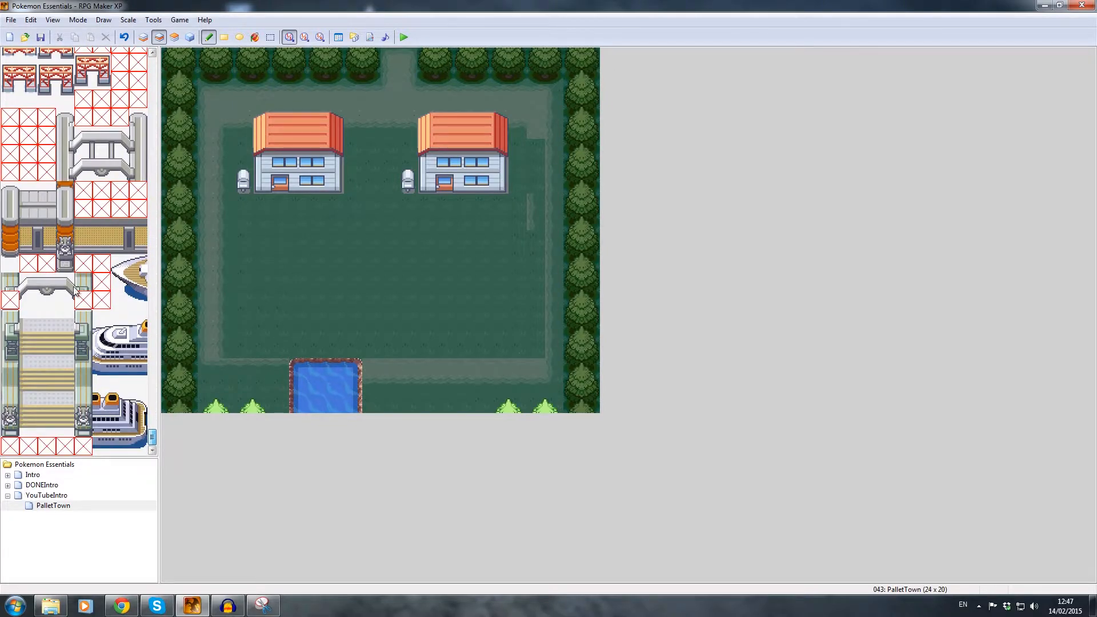
pyautogui.scroll(10, 74, 288)
pyautogui.scroll(5, 71, 288)
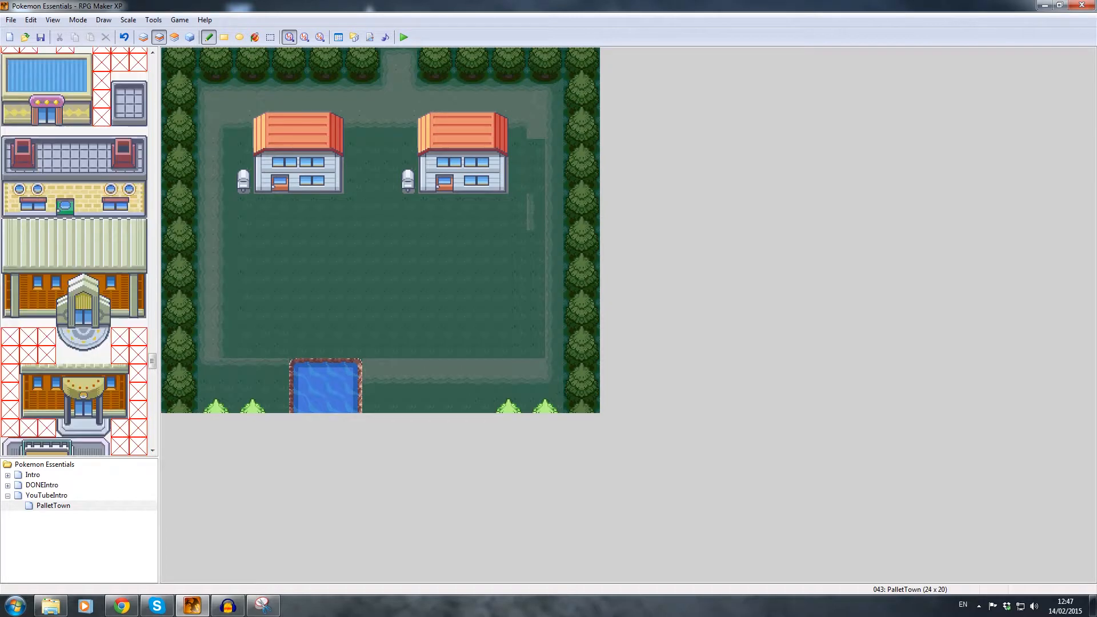
pyautogui.moveTo(19, 158); pyautogui.dragTo(66, 207)
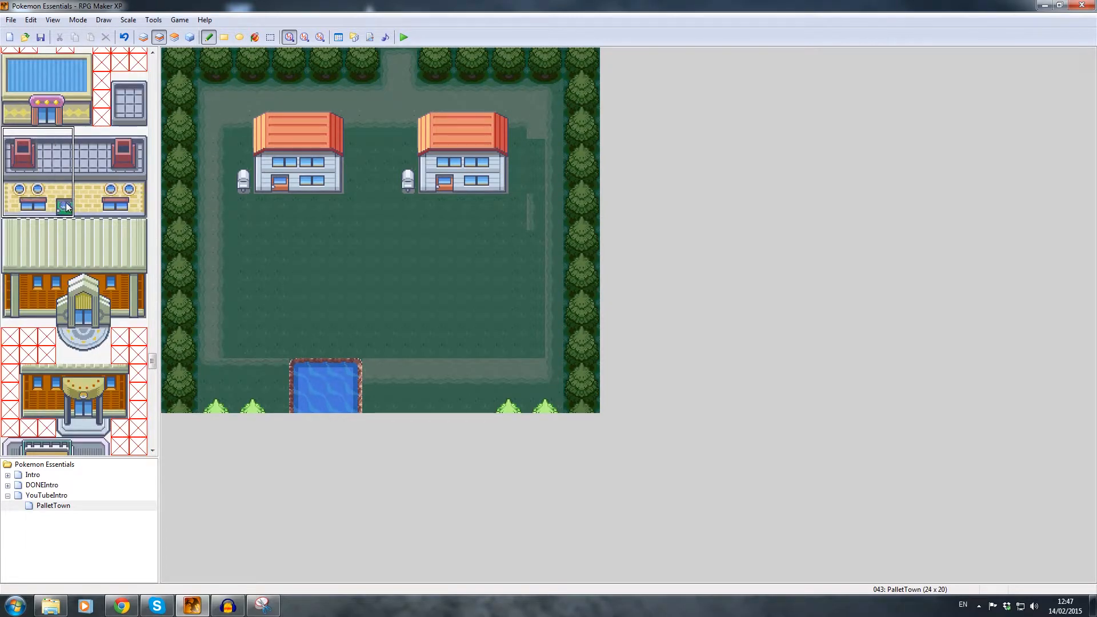
pyautogui.click(416, 227)
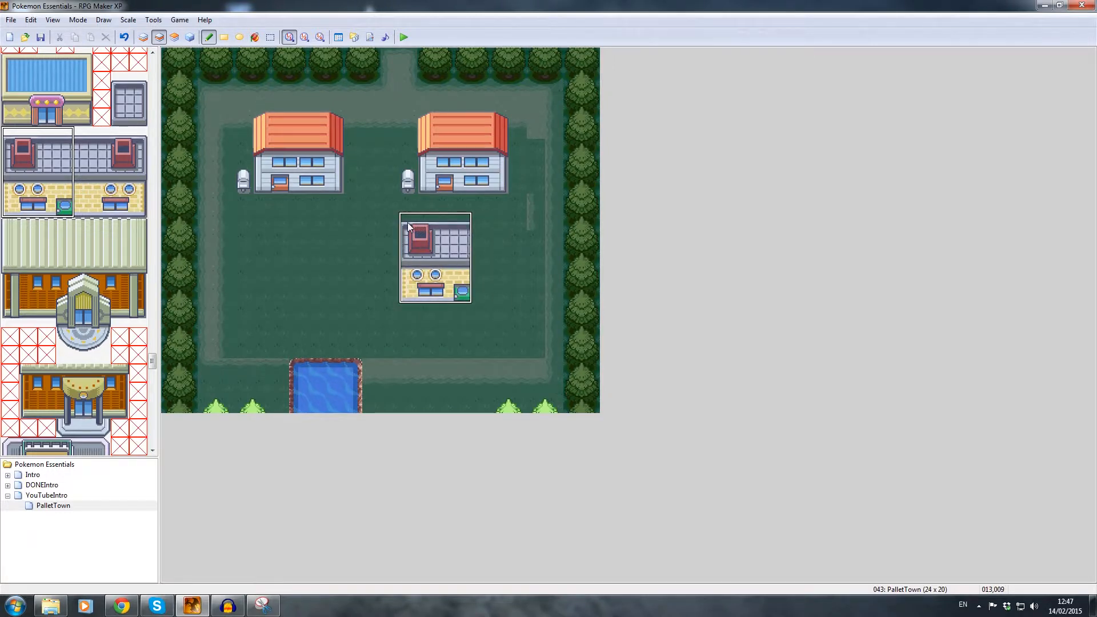
pyautogui.moveTo(100, 137); pyautogui.dragTo(137, 209)
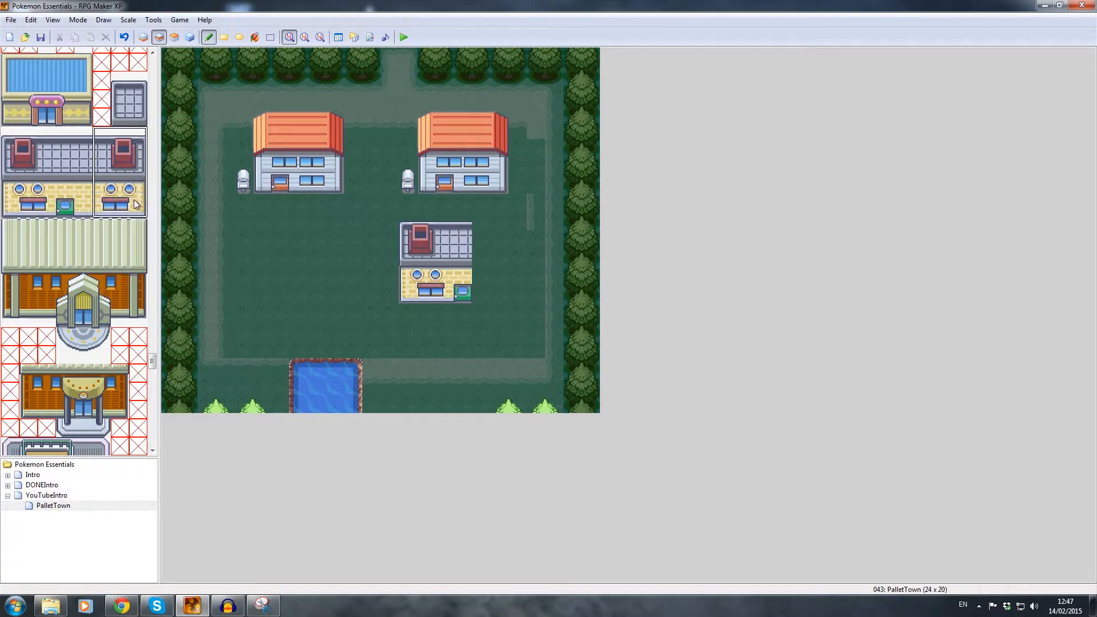
pyautogui.click(478, 227)
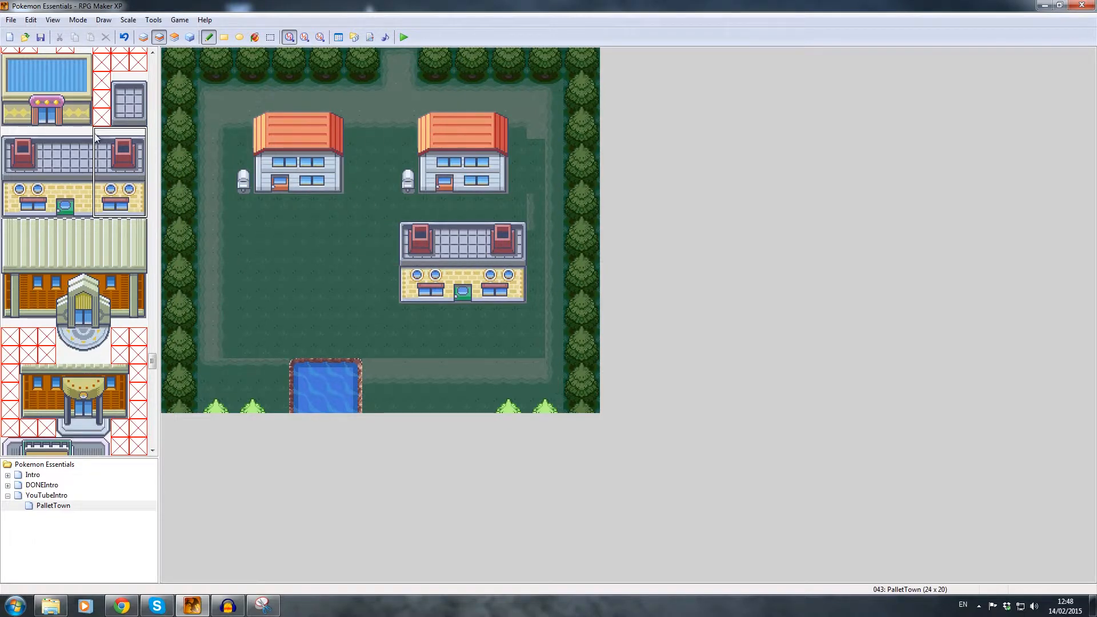
# - Go back to the small outdoor objects in the tileset and select the signboard tile below the dark boulder
pyautogui.click(64, 114)
pyautogui.scroll(3, 74, 171)
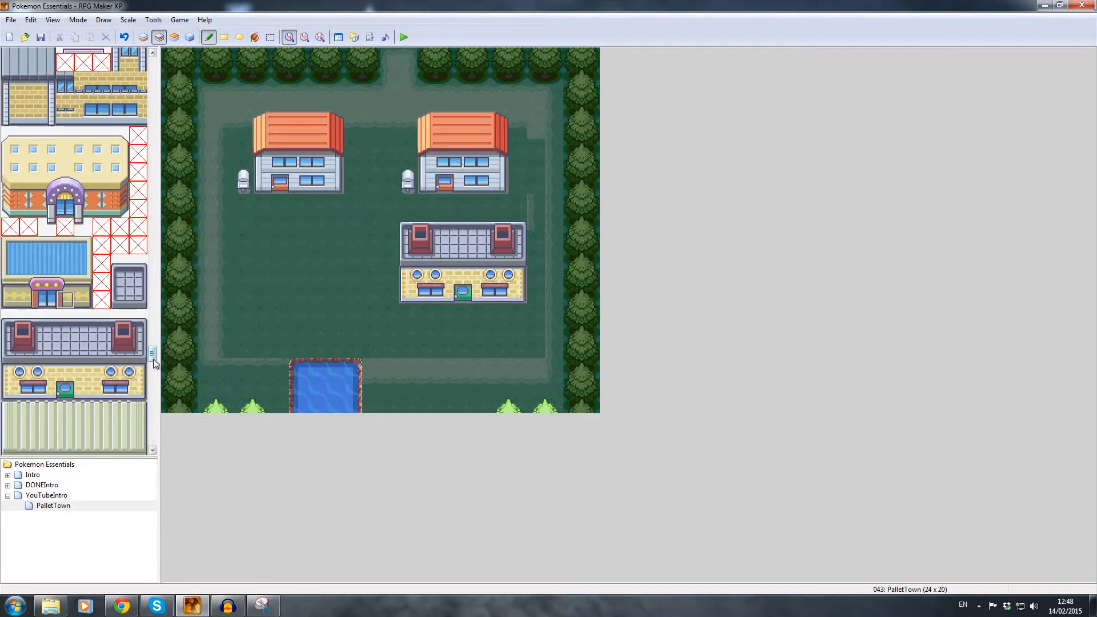
pyautogui.moveTo(153, 361); pyautogui.dragTo(161, 157)
pyautogui.click(10, 101)
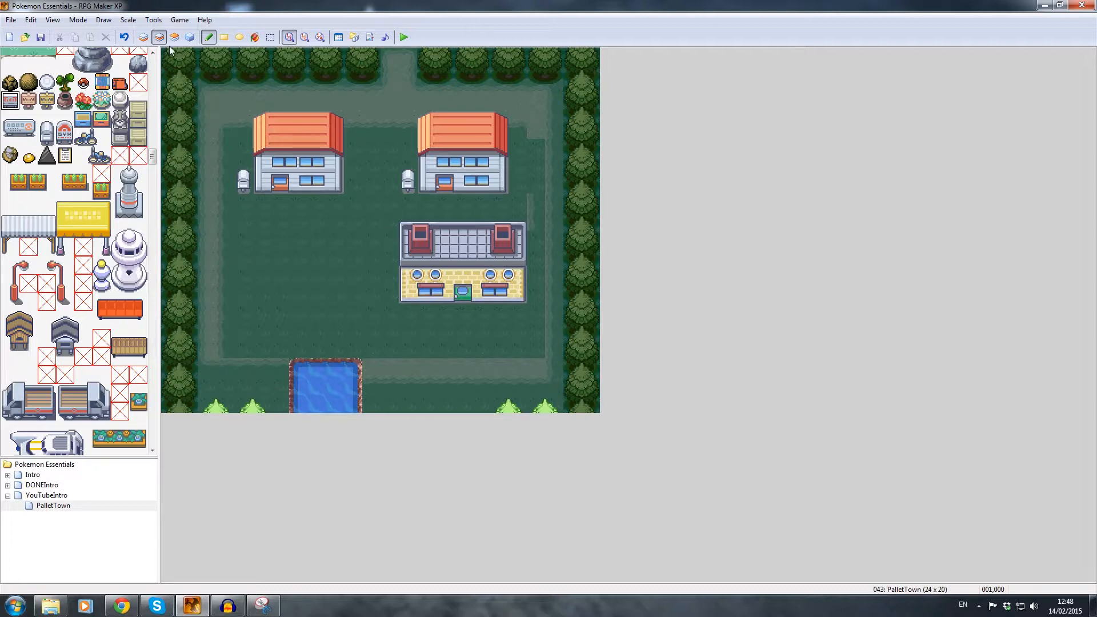
# - Turn on the map grid in the editor options with 8 horizontal and 8 vertical spacing
pyautogui.click(78, 20)
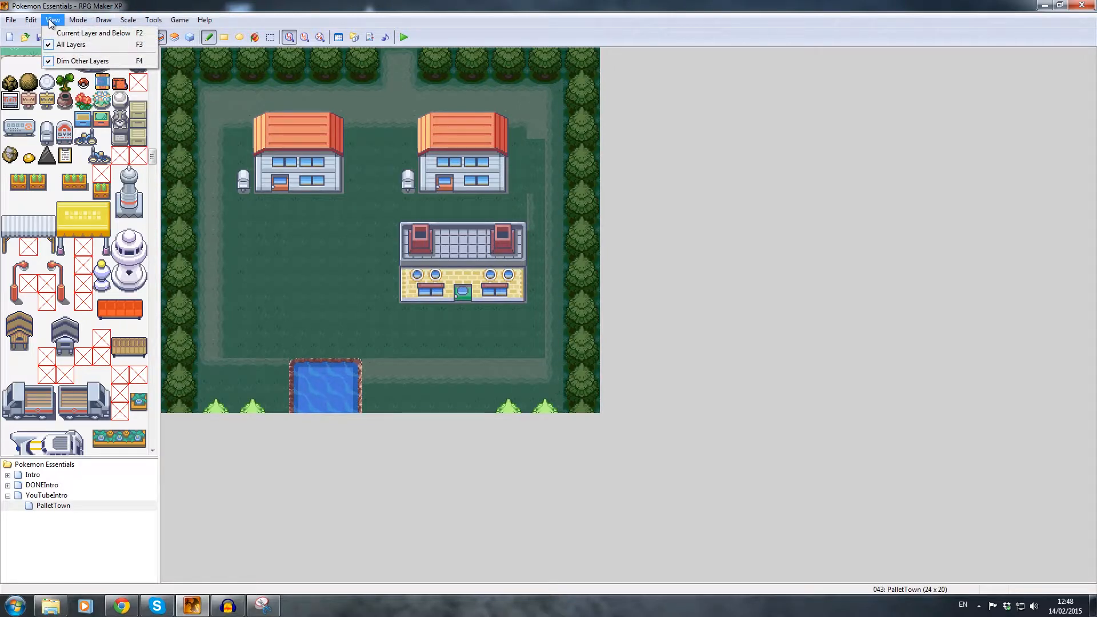
pyautogui.moveTo(203, 21)
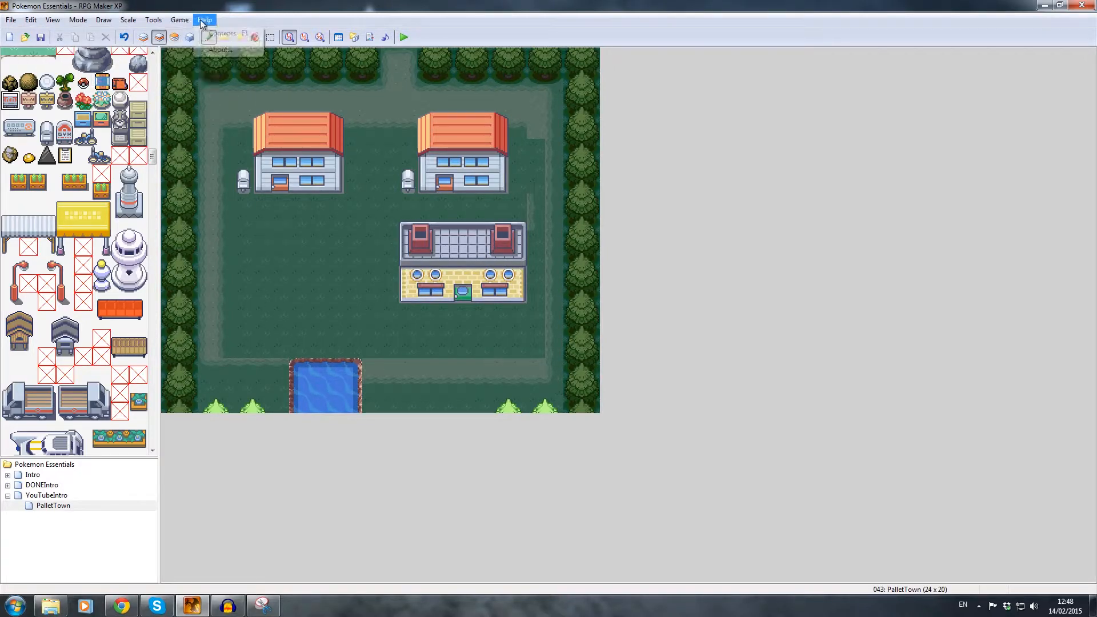
pyautogui.moveTo(11, 22)
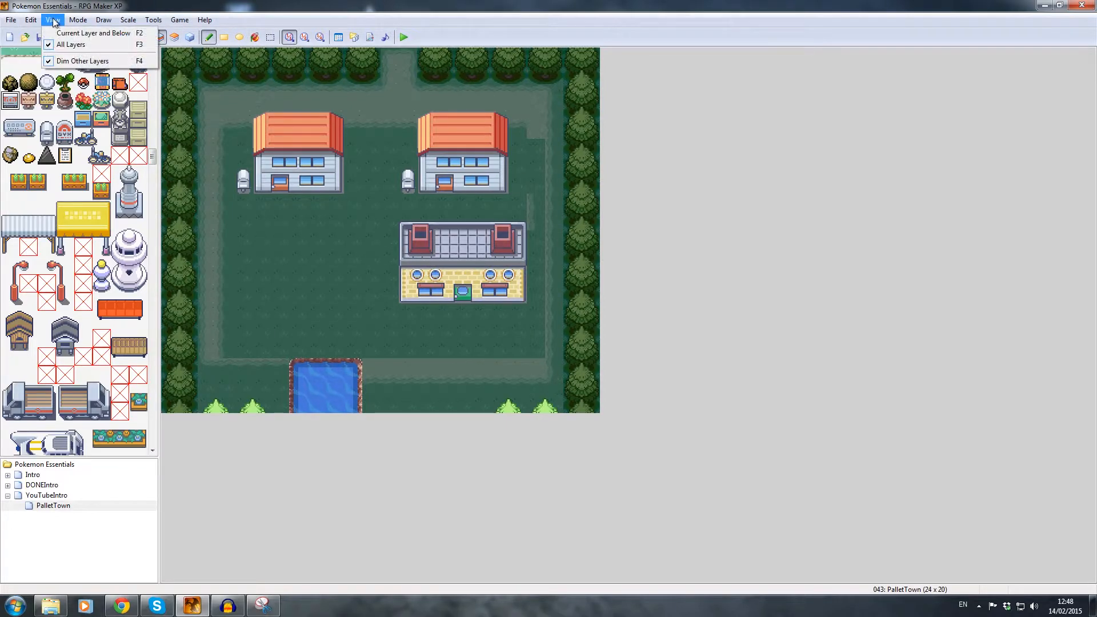
pyautogui.moveTo(74, 24)
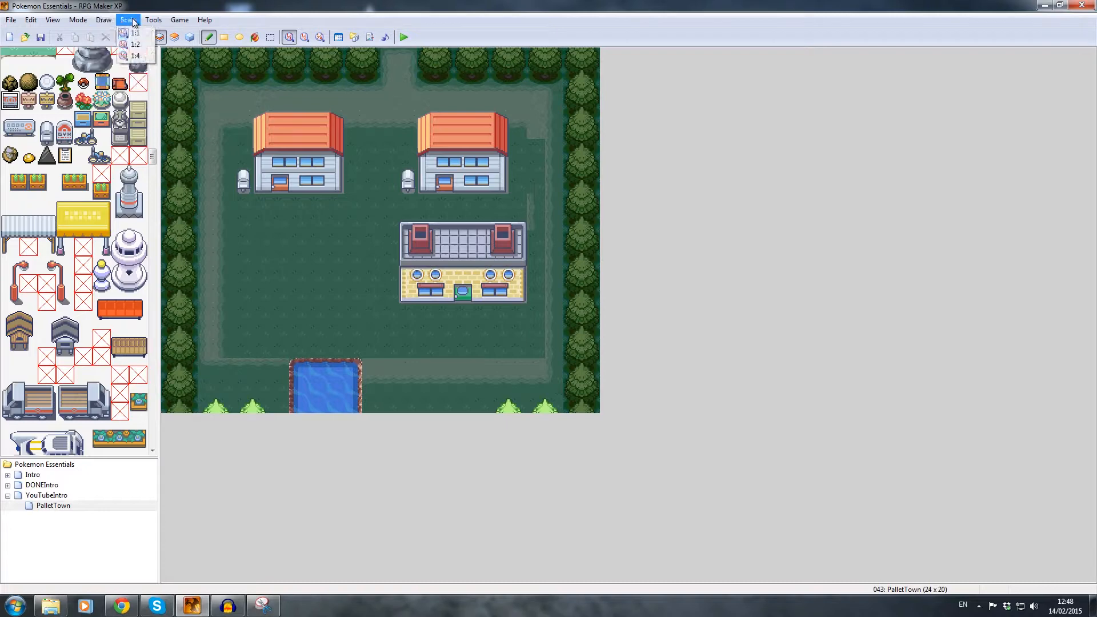
pyautogui.moveTo(153, 20)
pyautogui.click(166, 84)
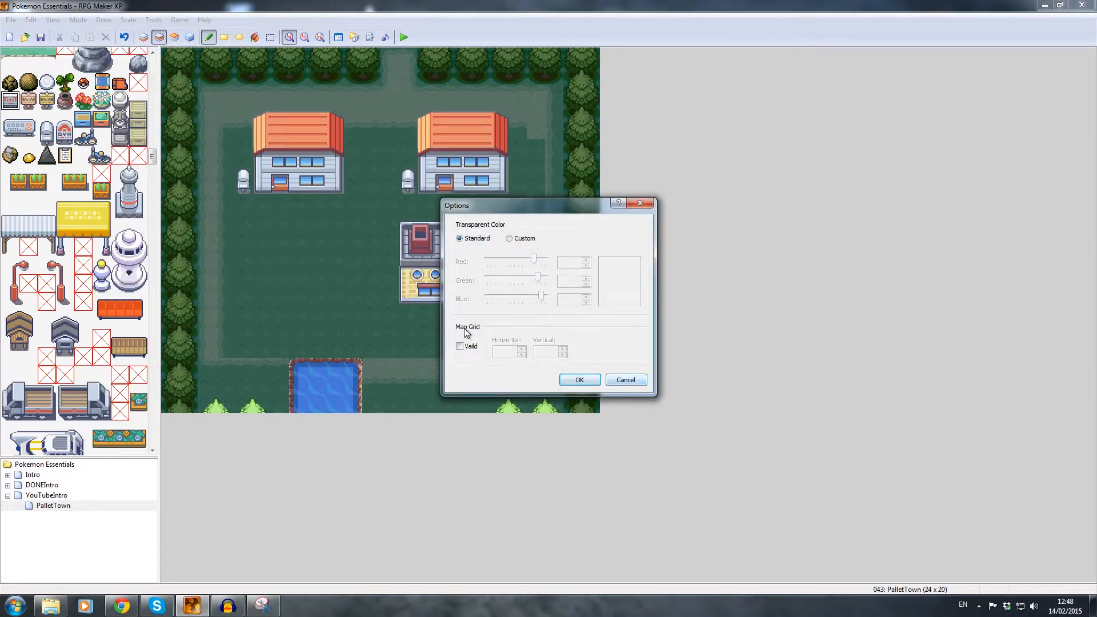
pyautogui.click(460, 345)
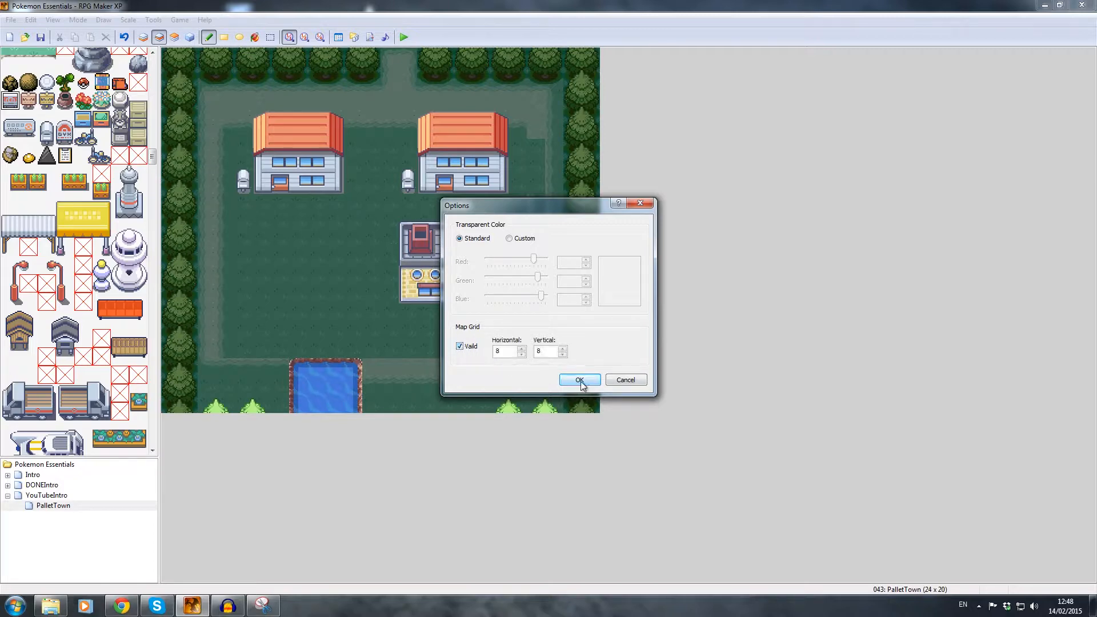
pyautogui.click(580, 381)
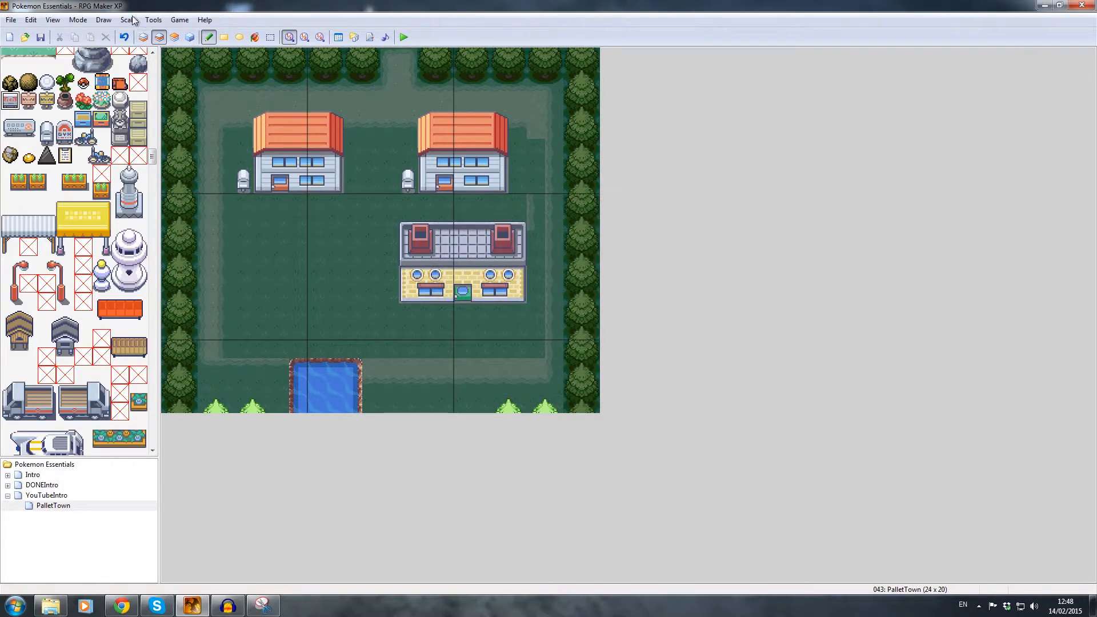
# - Set the map grid spacing to 2 horizontal and 2 vertical
pyautogui.click(178, 20)
pyautogui.click(165, 84)
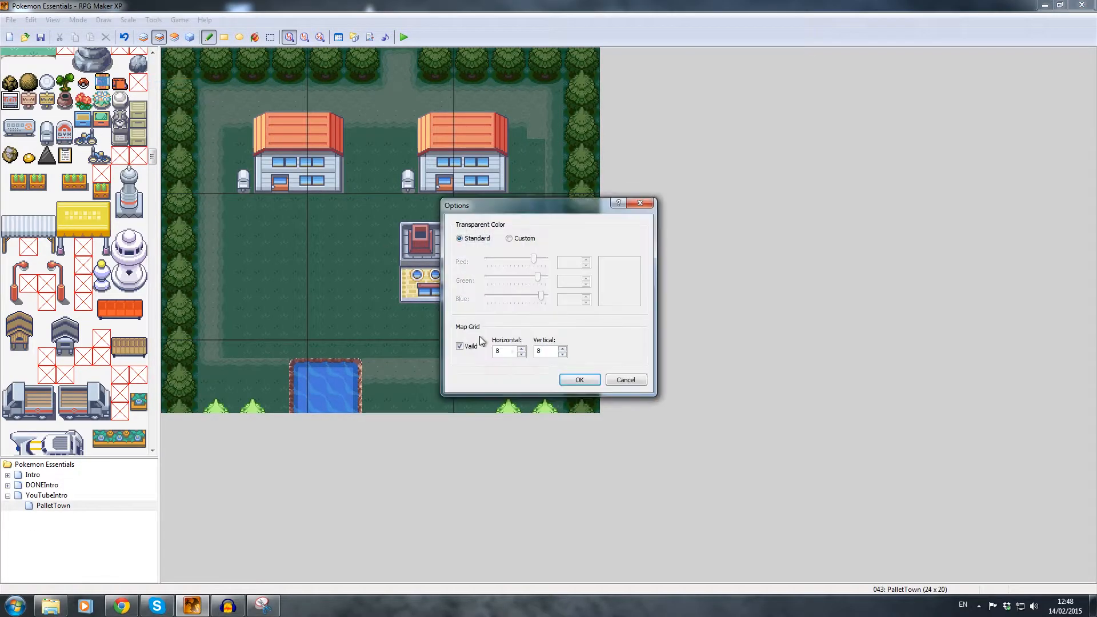
pyautogui.click(564, 381)
pyautogui.click(599, 326)
pyautogui.click(579, 380)
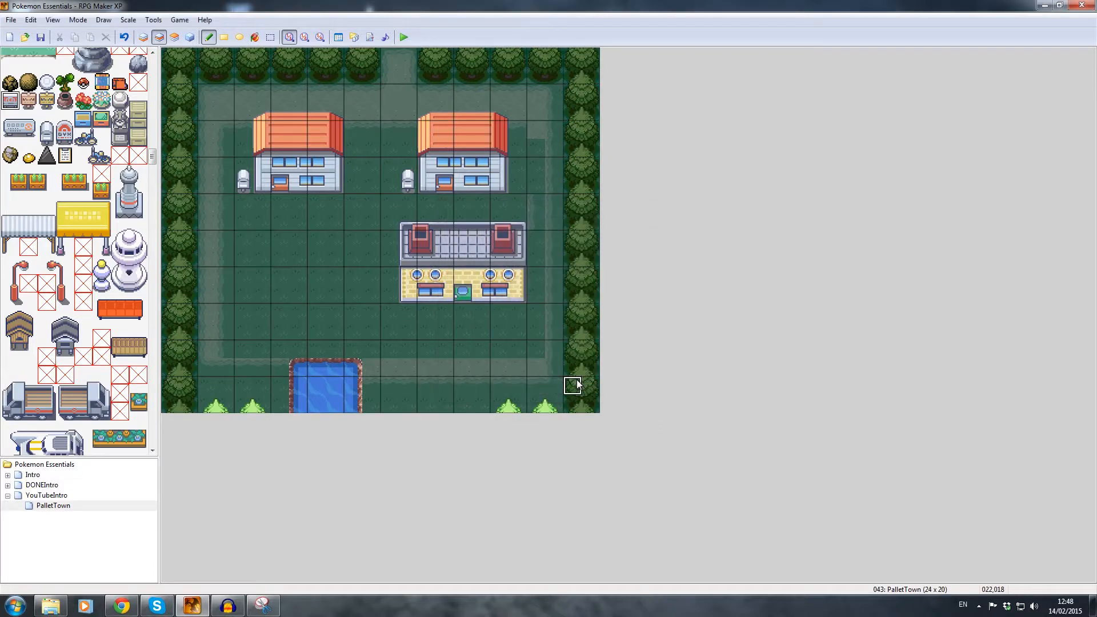
pyautogui.click(153, 19)
pyautogui.click(159, 87)
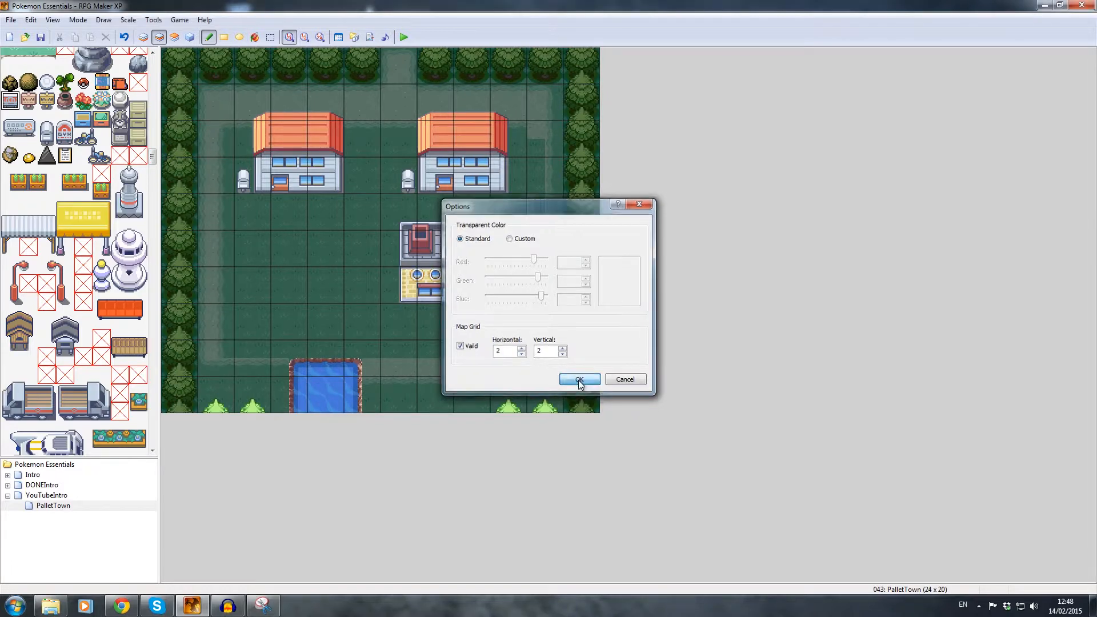
pyautogui.click(576, 380)
# - Toggle the map grid off and back on in the editor options
pyautogui.click(154, 20)
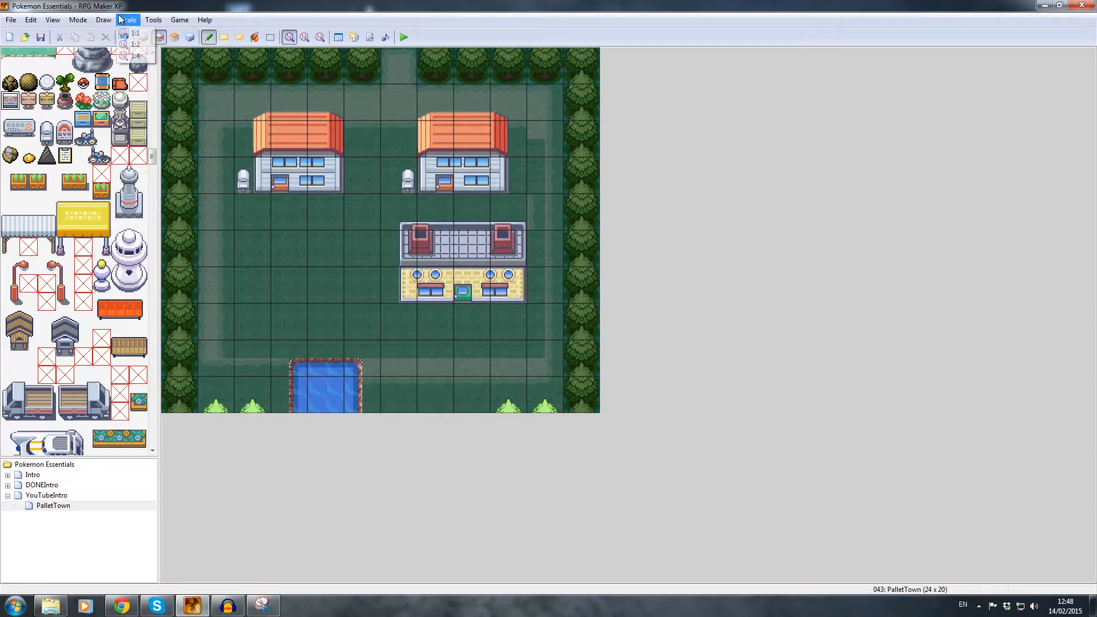
pyautogui.click(163, 86)
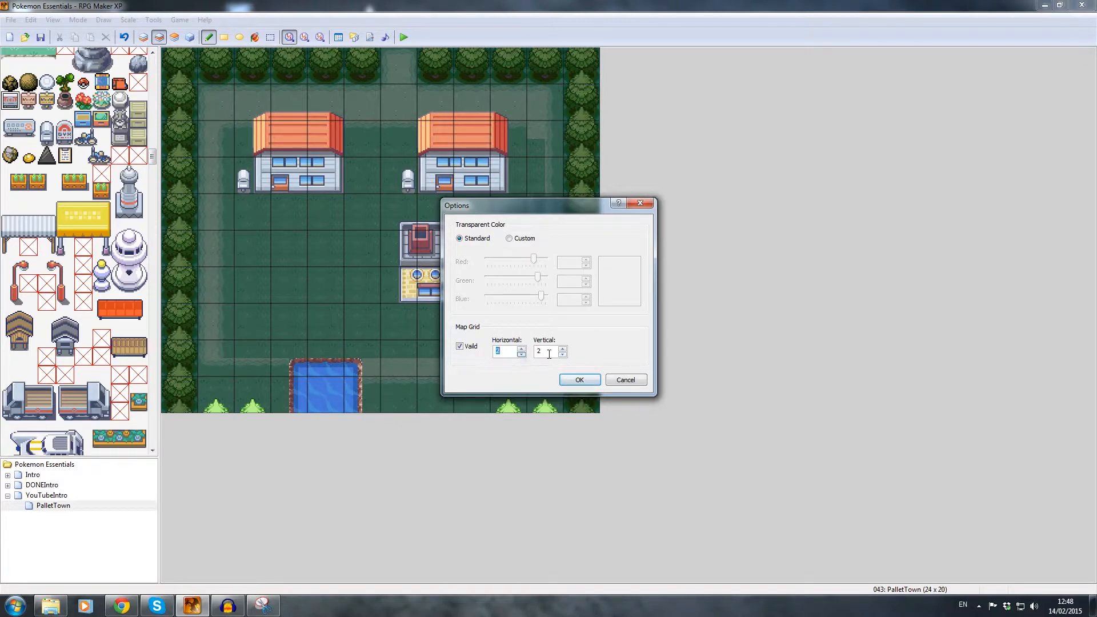
pyautogui.click(460, 345)
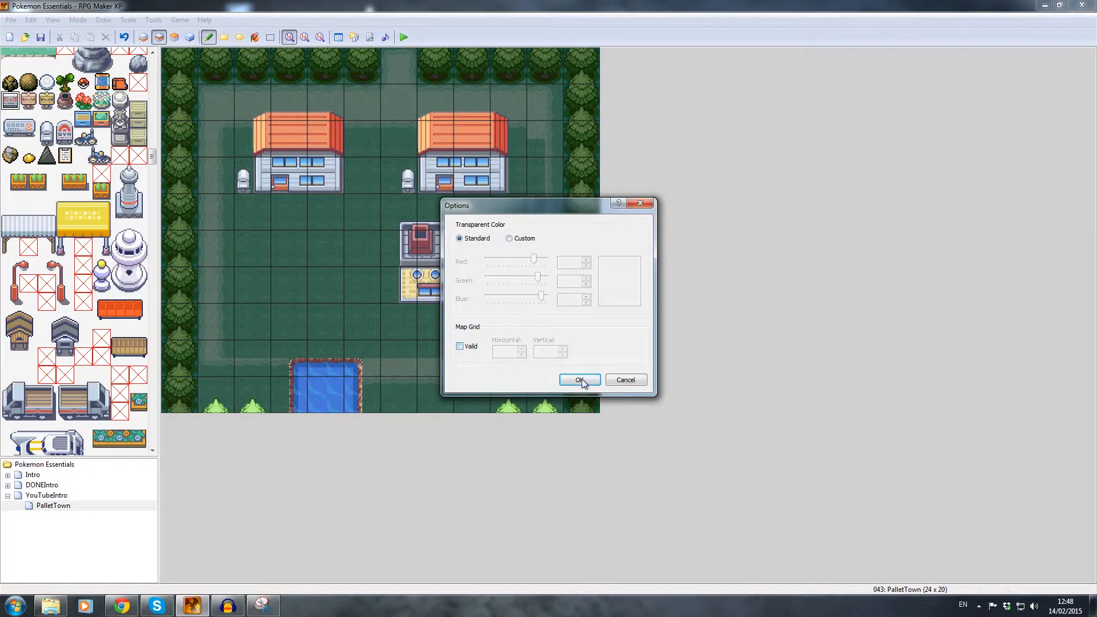
pyautogui.click(579, 380)
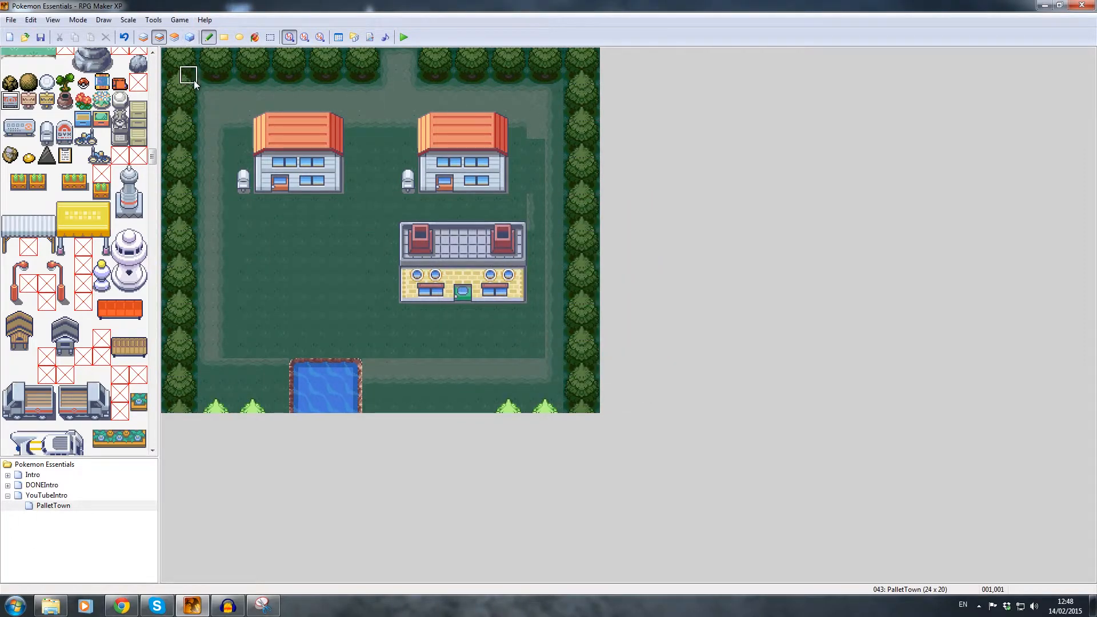
pyautogui.click(85, 20)
pyautogui.moveTo(153, 20)
pyautogui.click(166, 84)
pyautogui.click(460, 346)
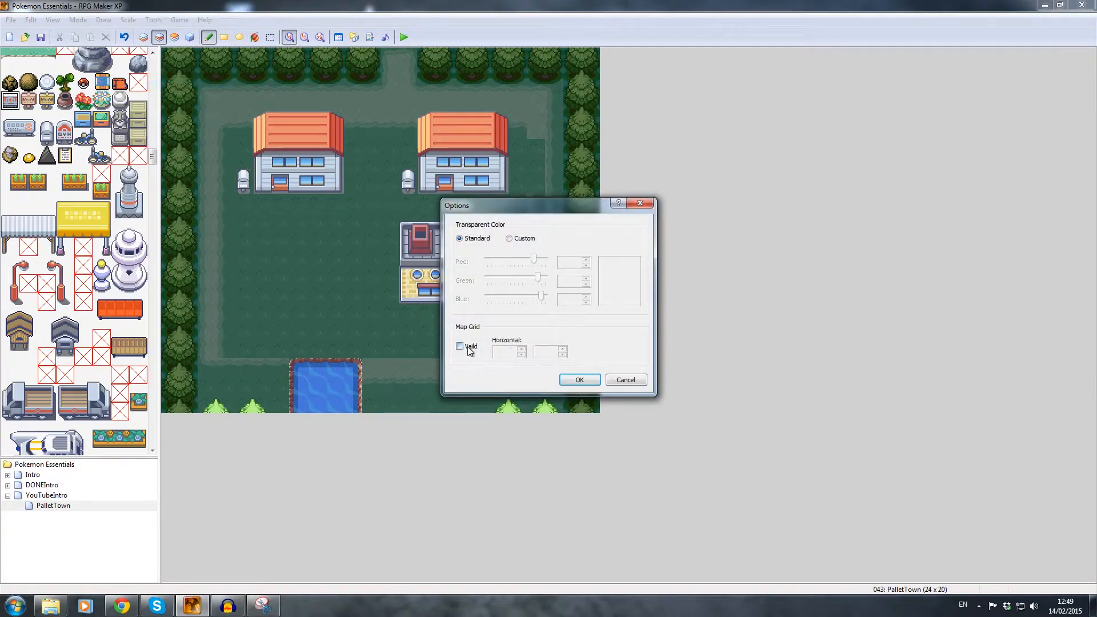
pyautogui.press('Return')
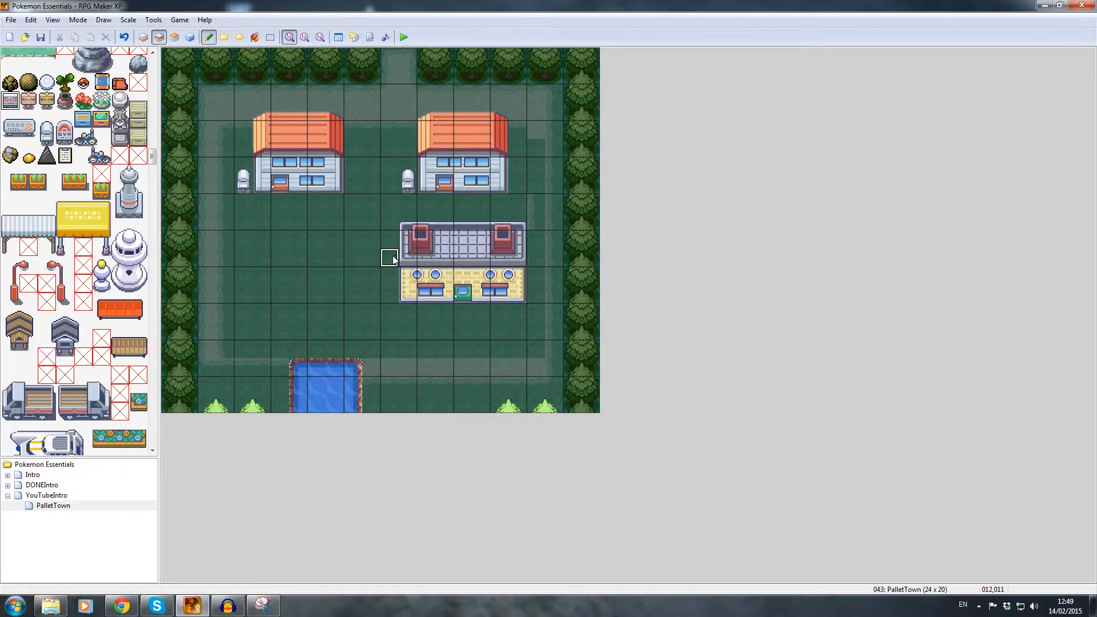
# - Place the signboard at column 9, row 11, and a four-tile grey post fence beside it starting at column 5
pyautogui.click(334, 258)
pyautogui.scroll(10, 142, 142)
pyautogui.moveTo(151, 136); pyautogui.dragTo(161, 191)
pyautogui.moveTo(12, 134); pyautogui.dragTo(68, 133)
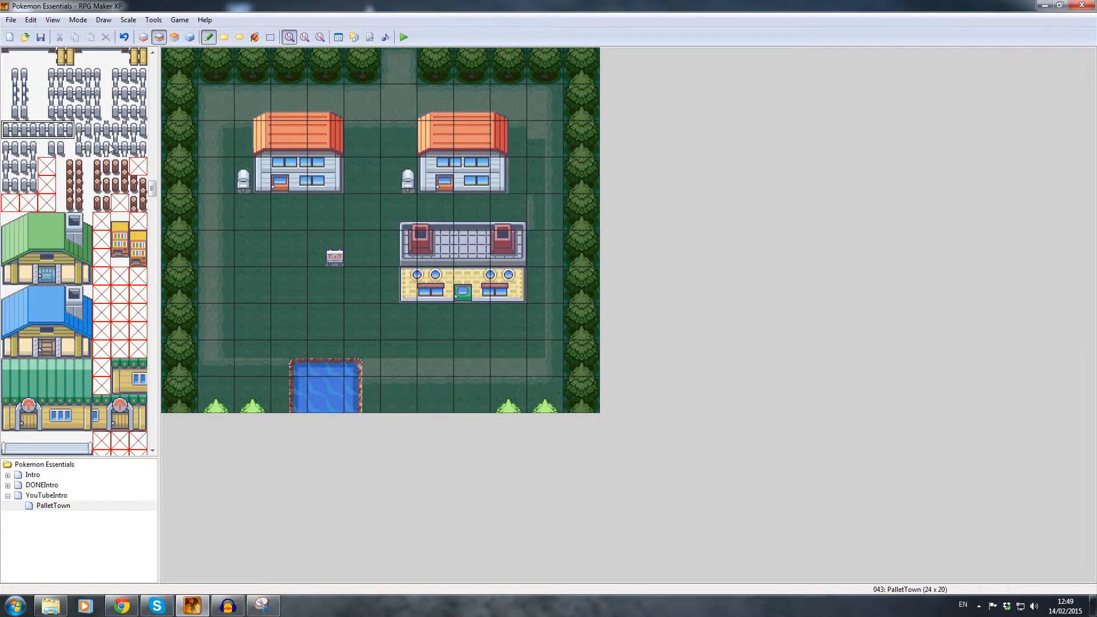
pyautogui.click(269, 258)
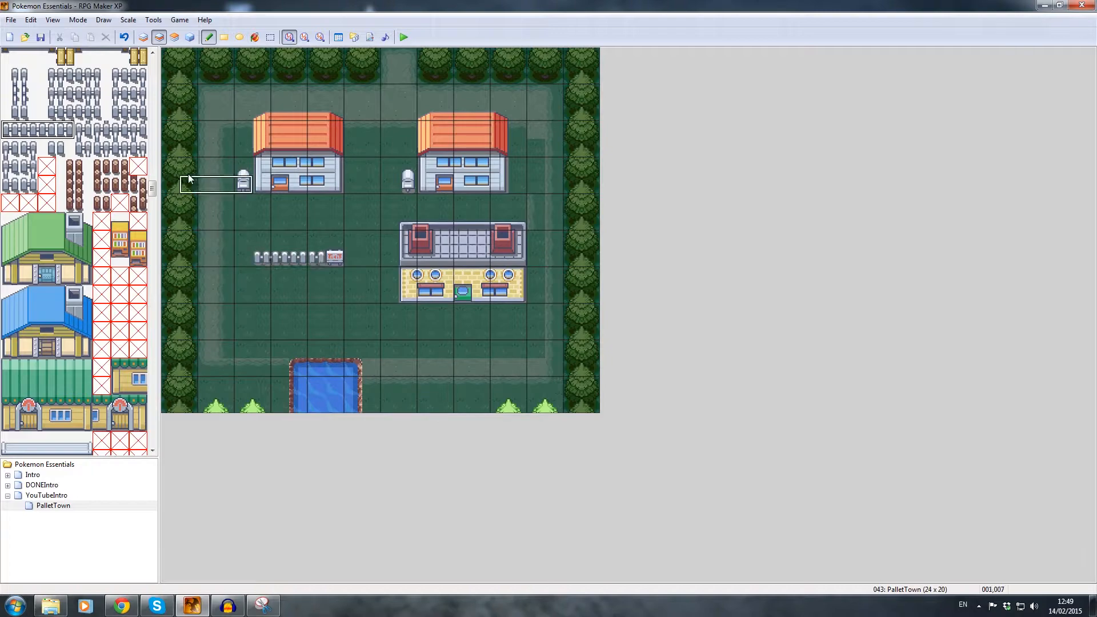
# - Fill columns 5 to 8 of rows 12 and 13 with red flowers and place a wooden sign at column 5, row 14
pyautogui.click(83, 130)
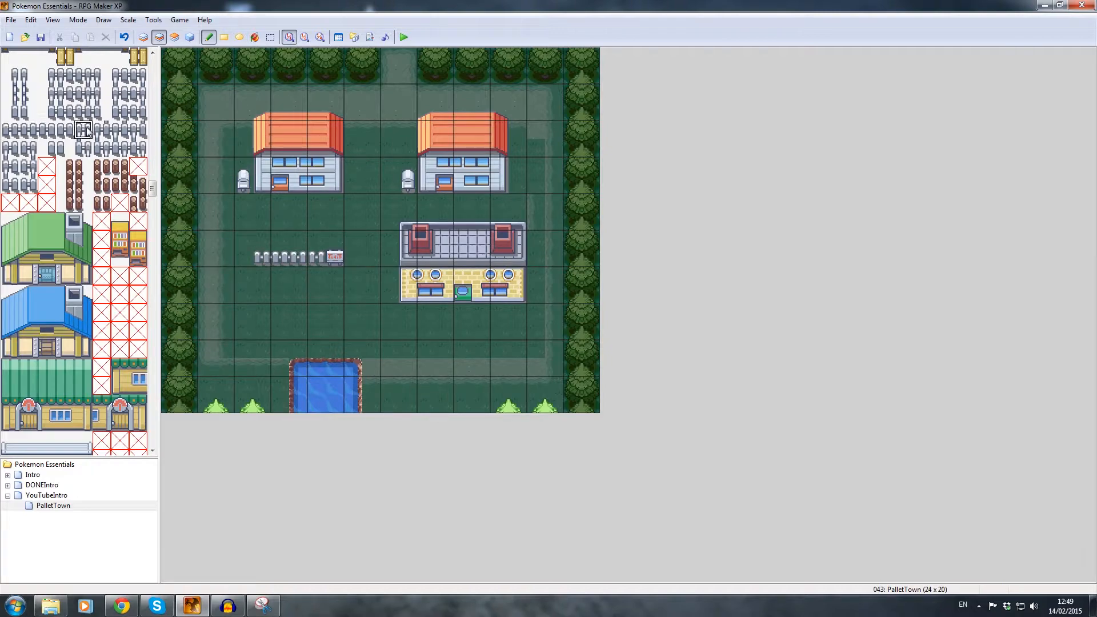
pyautogui.moveTo(153, 190)
pyautogui.mouseDown()
pyautogui.moveTo(157, 103)
pyautogui.moveTo(158, 157)
pyautogui.mouseUp()
pyautogui.click(83, 195)
pyautogui.moveTo(263, 280)
pyautogui.mouseDown()
pyautogui.moveTo(314, 277)
pyautogui.moveTo(282, 291)
pyautogui.moveTo(317, 294)
pyautogui.mouseUp()
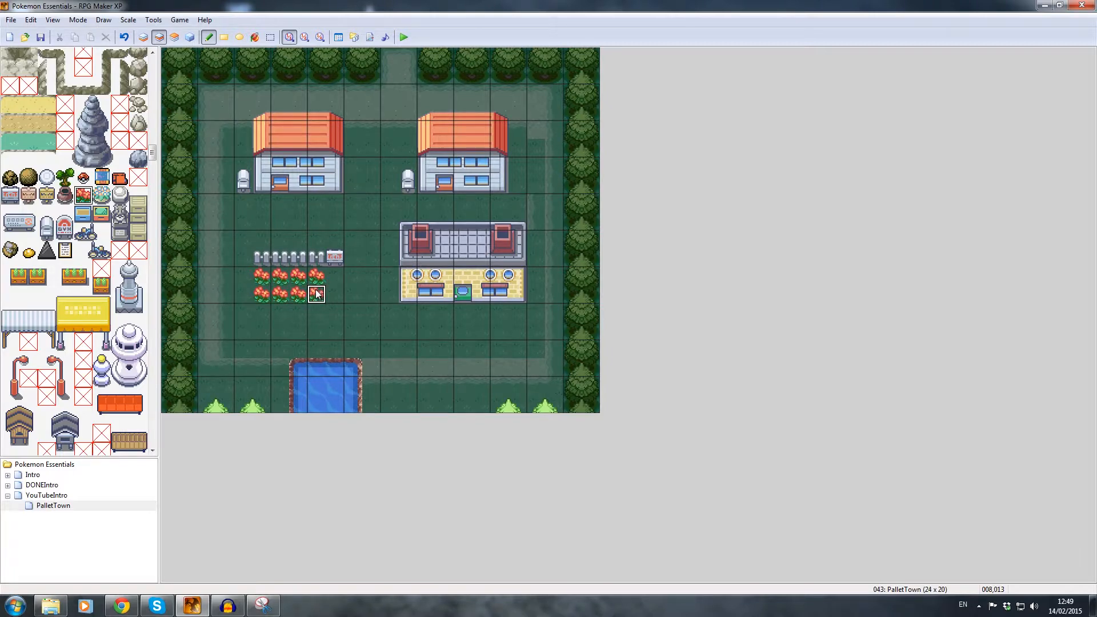
pyautogui.click(28, 195)
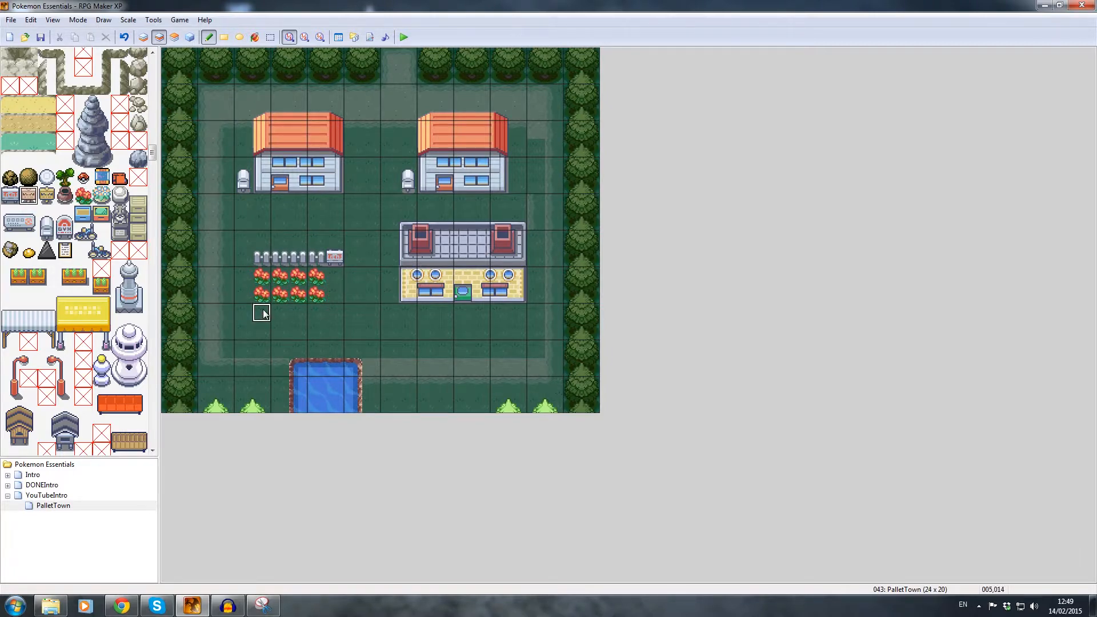
pyautogui.click(263, 313)
# - Place a three-tile grey post fence at column 13, row 16, and a two-tile piece at column 17 of the same row
pyautogui.scroll(-2, 61, 218)
pyautogui.scroll(4, 59, 213)
pyautogui.scroll(3, 60, 208)
pyautogui.scroll(-3, 60, 207)
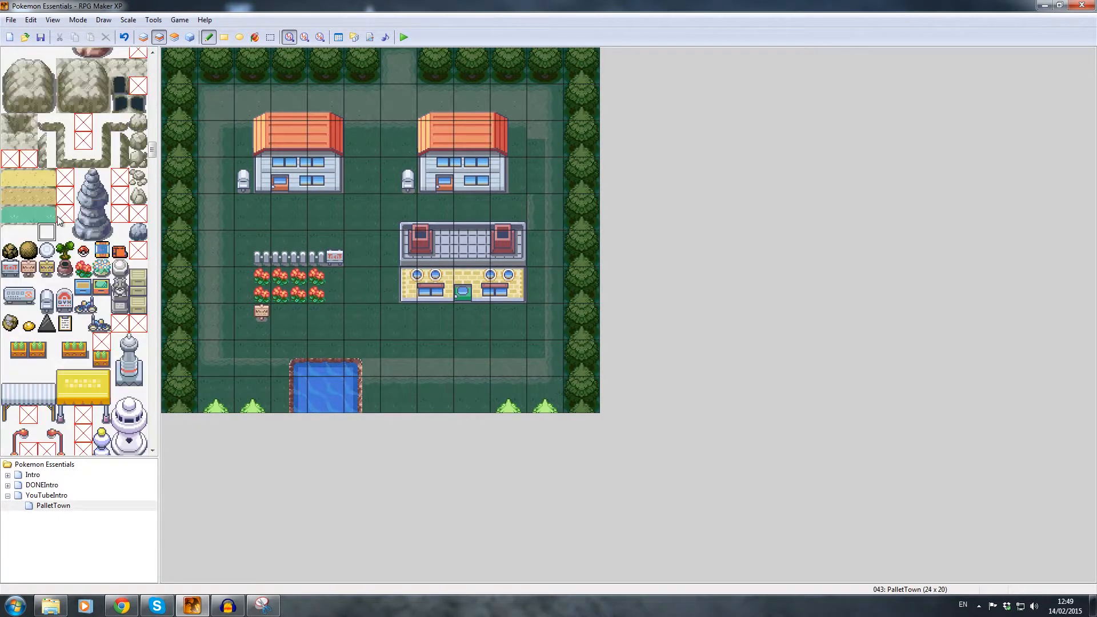
pyautogui.scroll(-5, 89, 203)
pyautogui.moveTo(153, 166); pyautogui.dragTo(167, 187)
pyautogui.moveTo(8, 171); pyautogui.dragTo(21, 173)
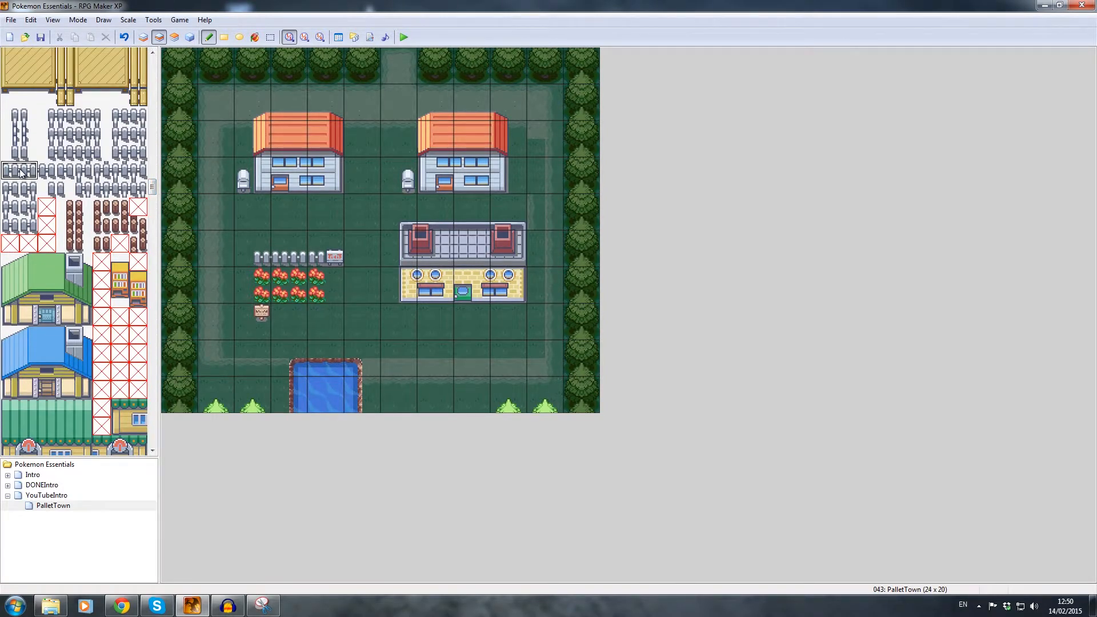
pyautogui.moveTo(20, 172); pyautogui.dragTo(45, 174)
pyautogui.click(412, 344)
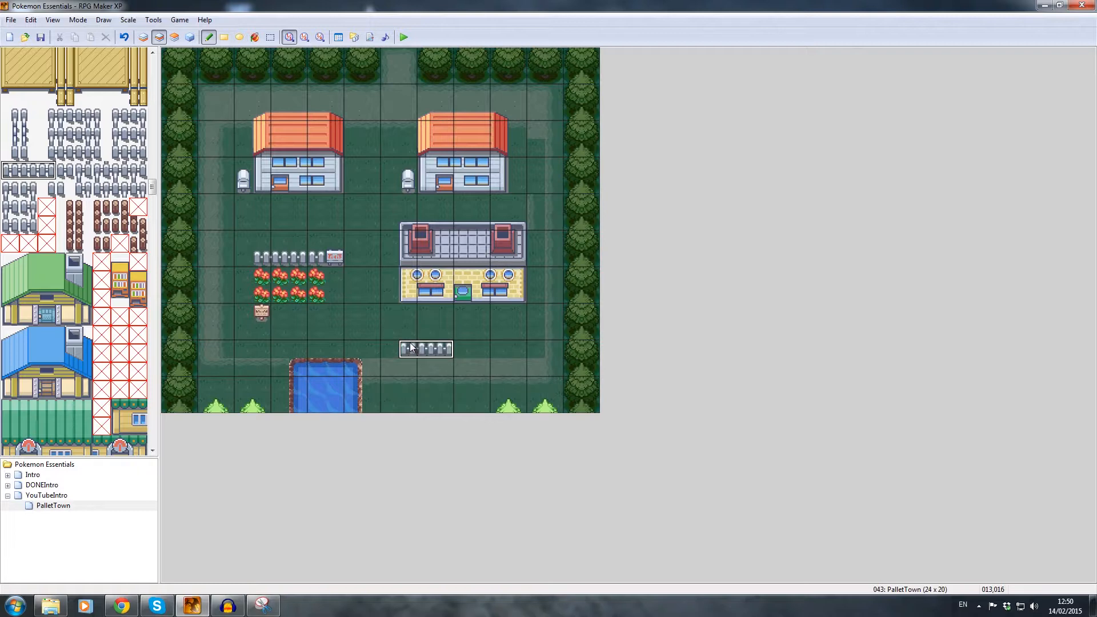
pyautogui.moveTo(10, 170); pyautogui.dragTo(29, 170)
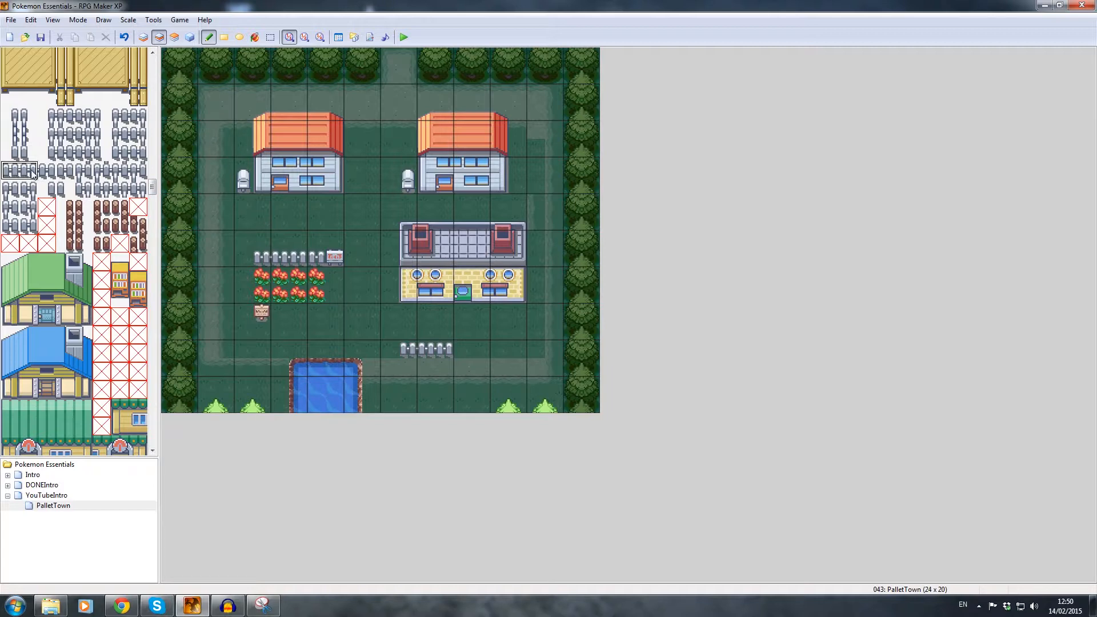
pyautogui.click(472, 353)
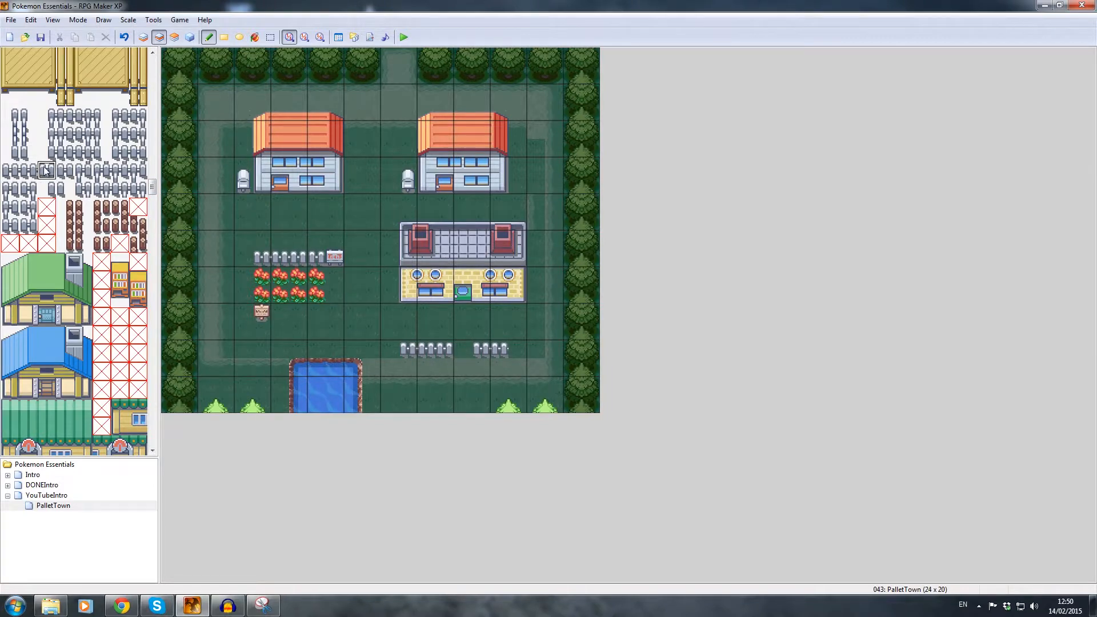
# - Fill the gap between the two lower fence pieces with the grey signboard at column 16, row 16
pyautogui.scroll(3, 139, 178)
pyautogui.moveTo(152, 178); pyautogui.dragTo(152, 151)
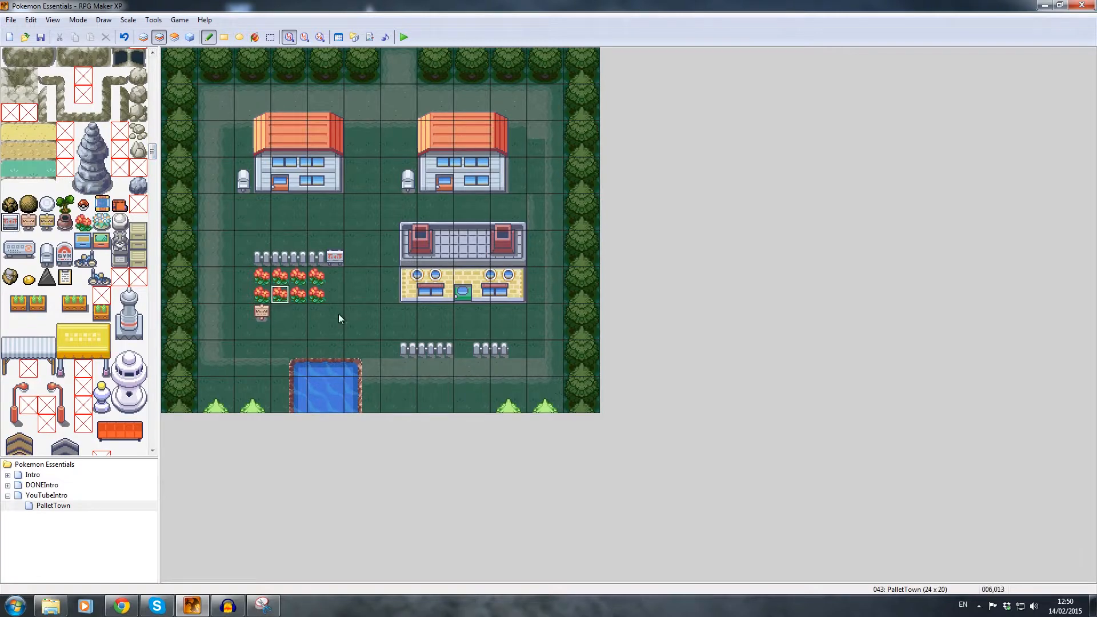
pyautogui.click(464, 352)
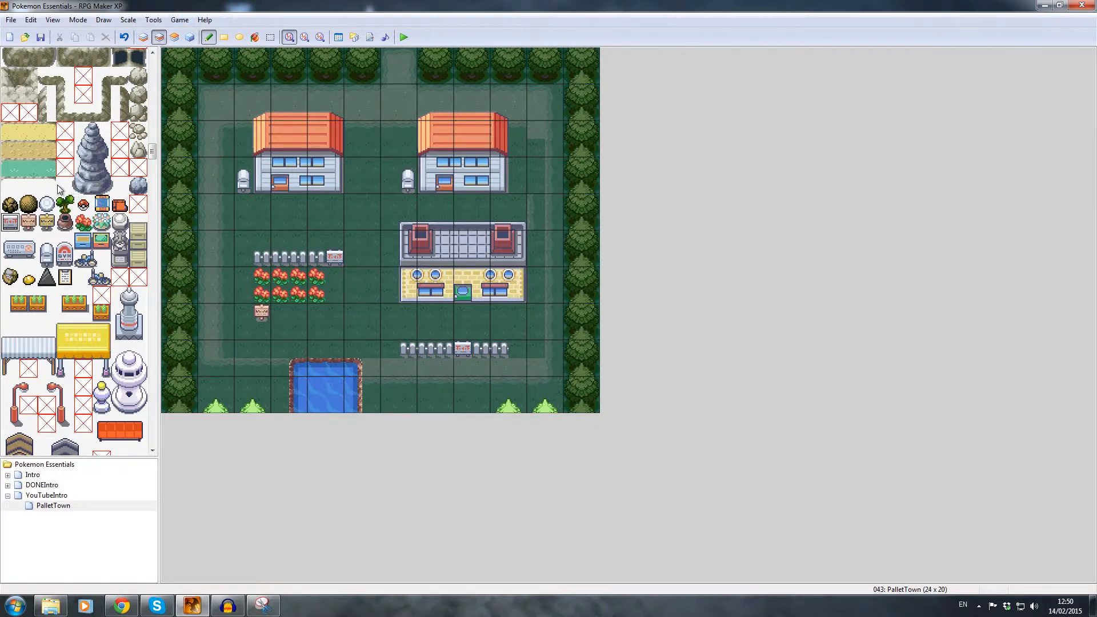
# - Try placing the paper notice tile on the lab wall at column 13, row 13 on layer 2, and undo it
pyautogui.click(14, 207)
pyautogui.click(26, 223)
pyautogui.click(65, 277)
pyautogui.click(408, 295)
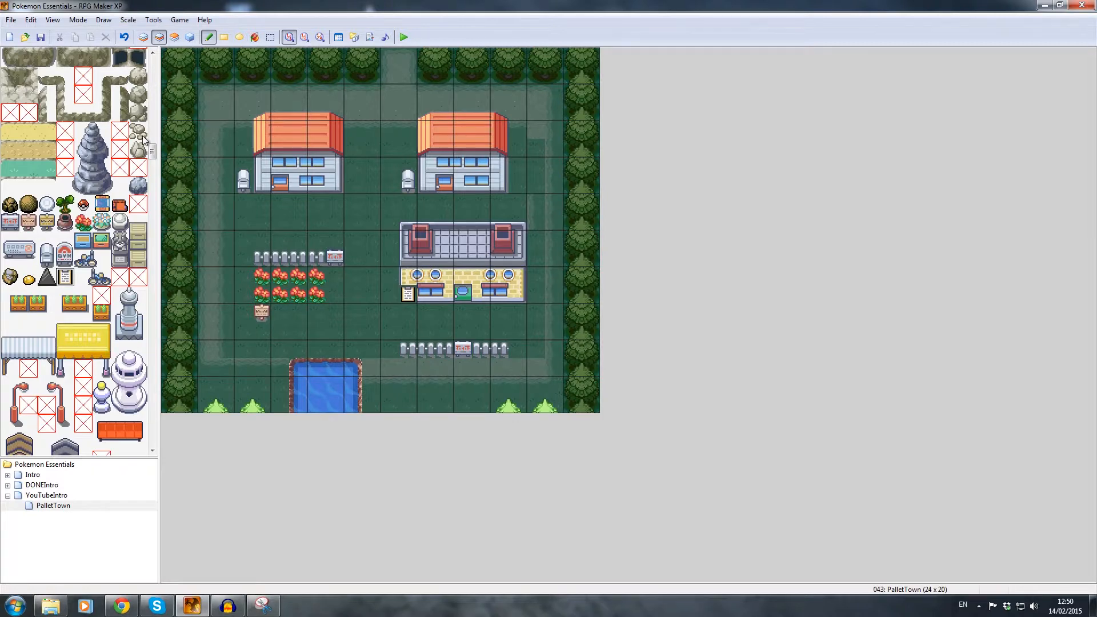
pyautogui.hotkey('ctrl', 'z')
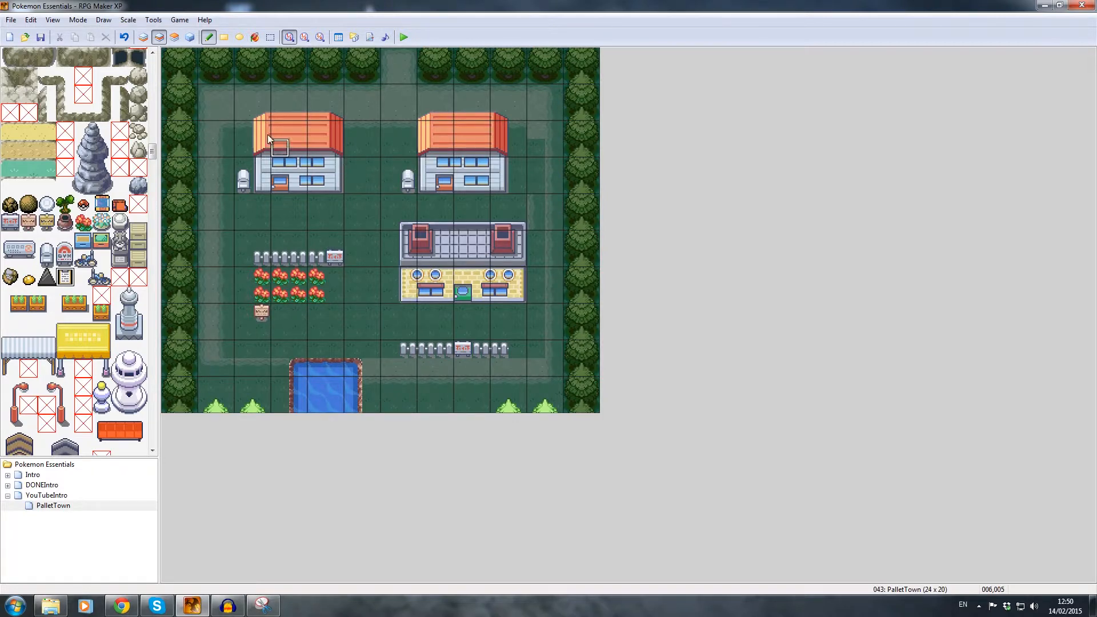
# - Try the paper notice on layer 3 at column 13, row 13, check it in the event layer, and undo it
pyautogui.click(145, 37)
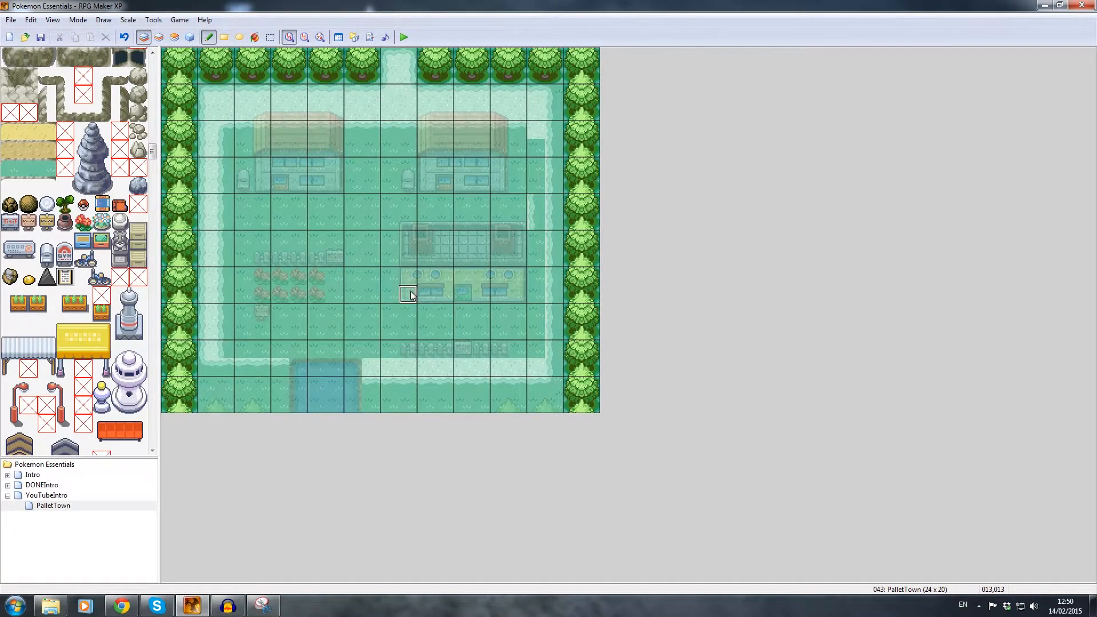
pyautogui.click(190, 37)
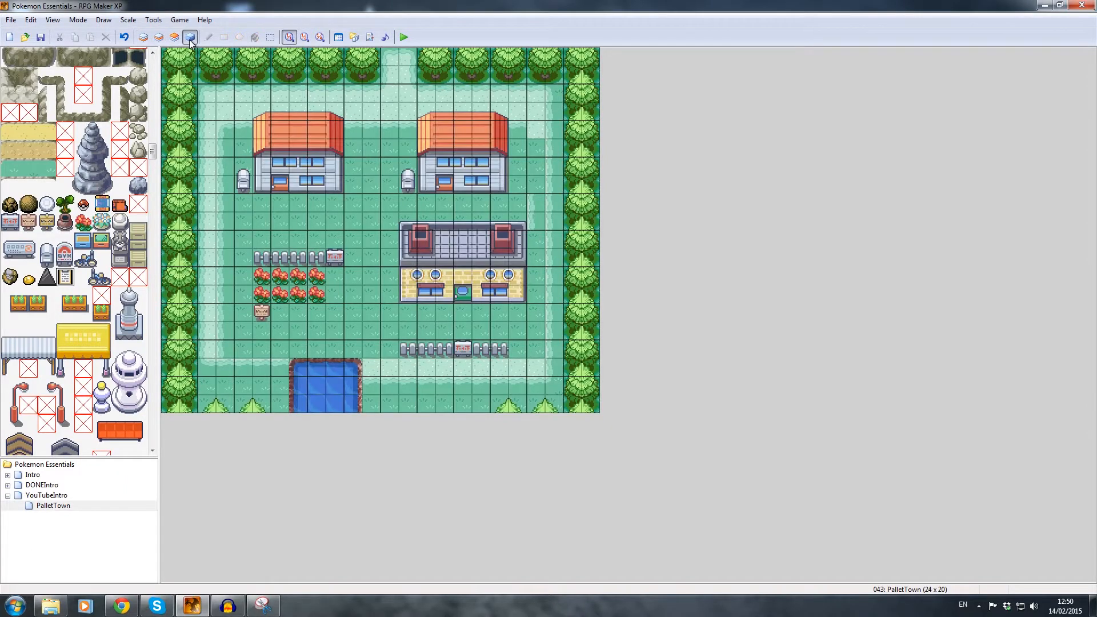
pyautogui.click(143, 37)
pyautogui.press('F7')
pyautogui.click(408, 295)
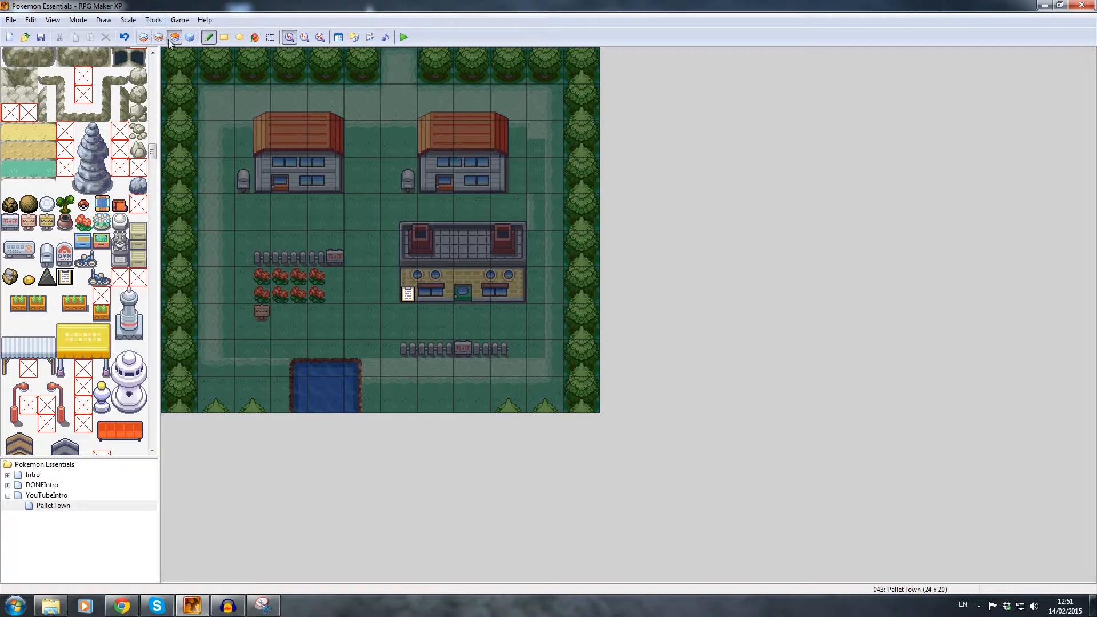
pyautogui.click(191, 39)
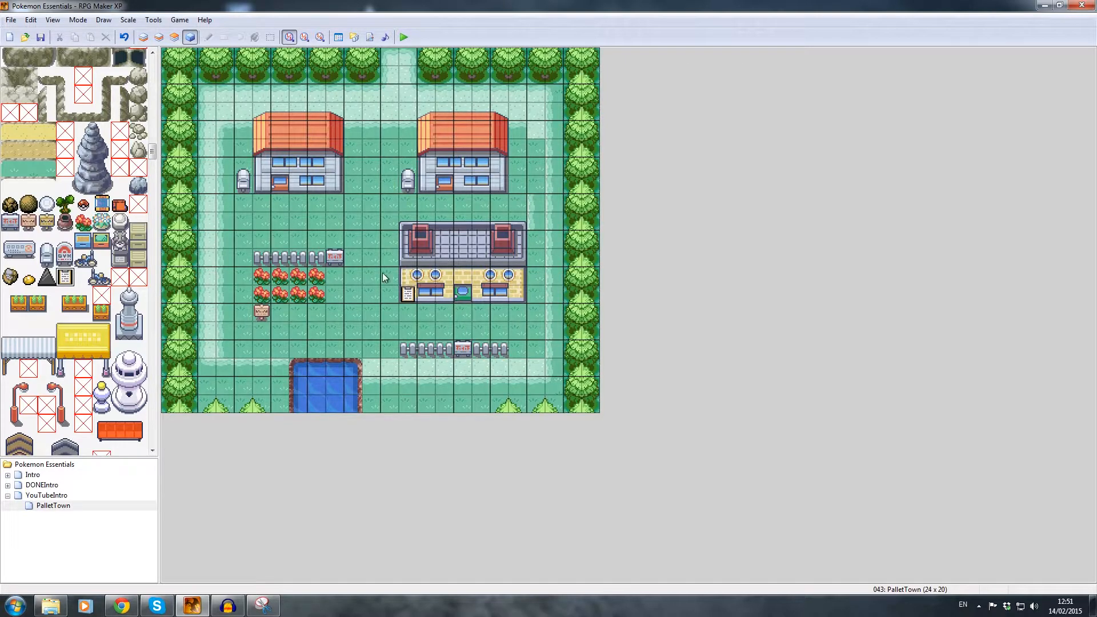
pyautogui.hotkey('ctrl', 'z')
# - On layer 1, branch a light path off the western path along row 8, covering columns 3 to 5 below the first house
pyautogui.click(144, 37)
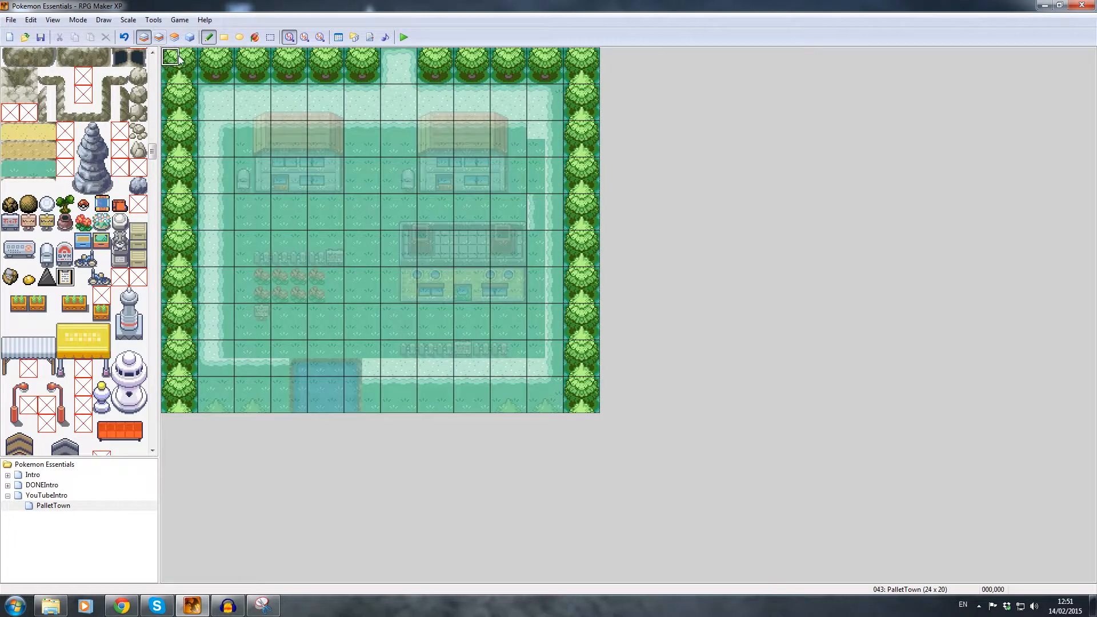
pyautogui.click(159, 37)
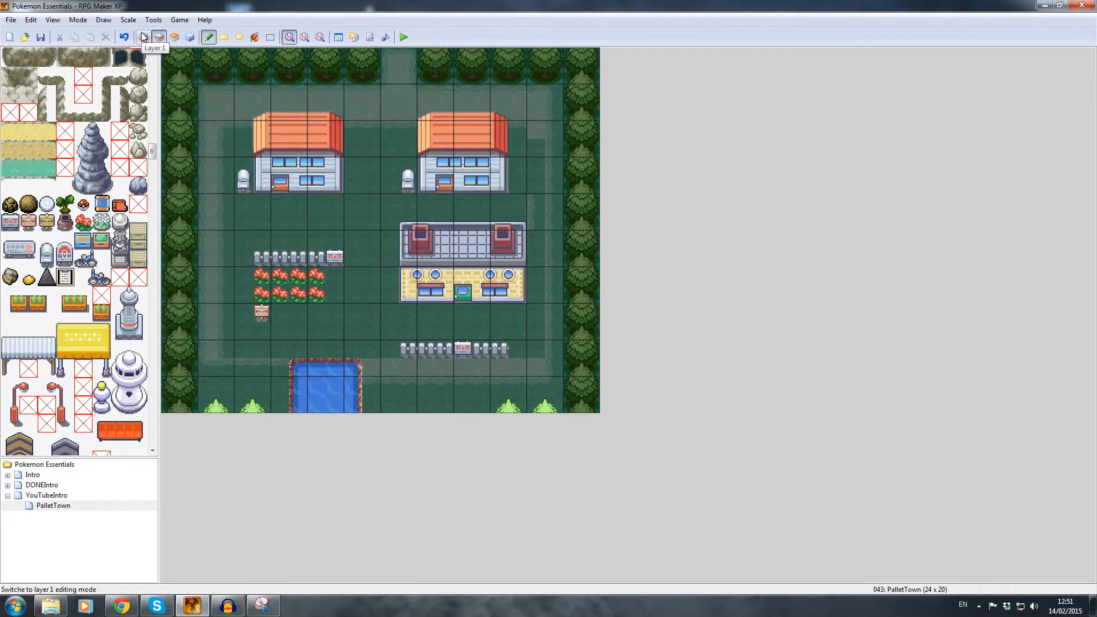
pyautogui.click(143, 37)
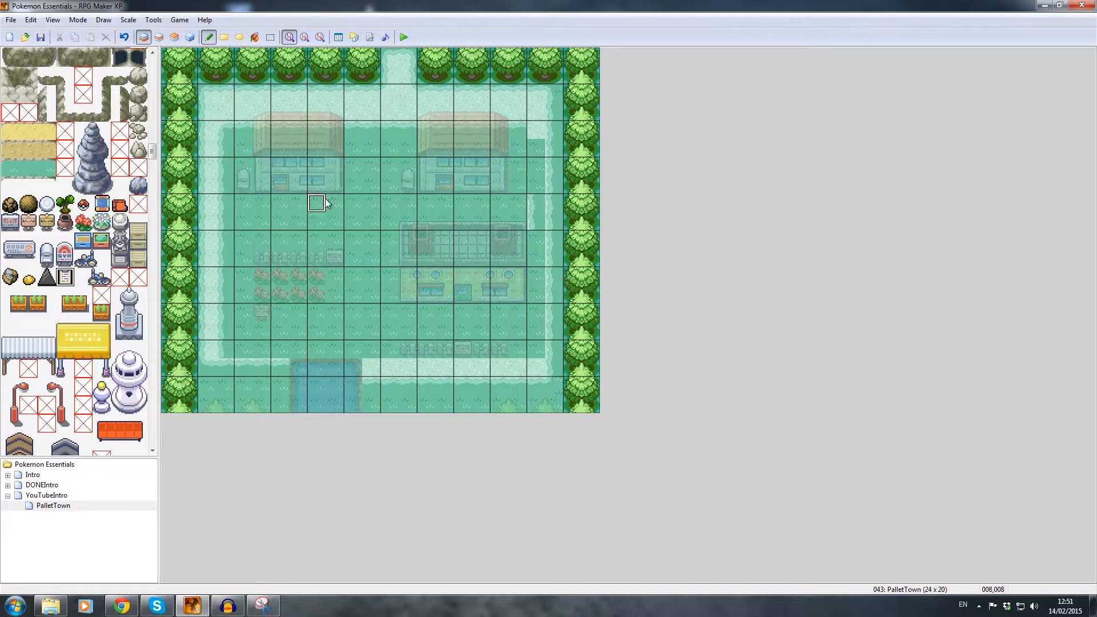
pyautogui.moveTo(152, 151); pyautogui.dragTo(154, 64)
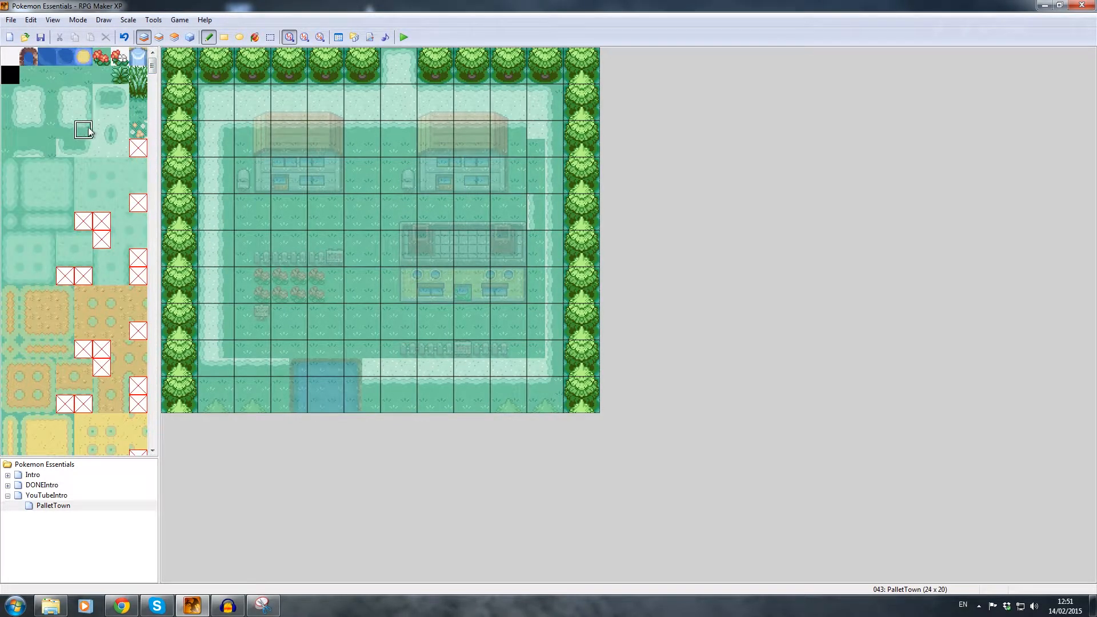
pyautogui.click(118, 148)
pyautogui.click(98, 110)
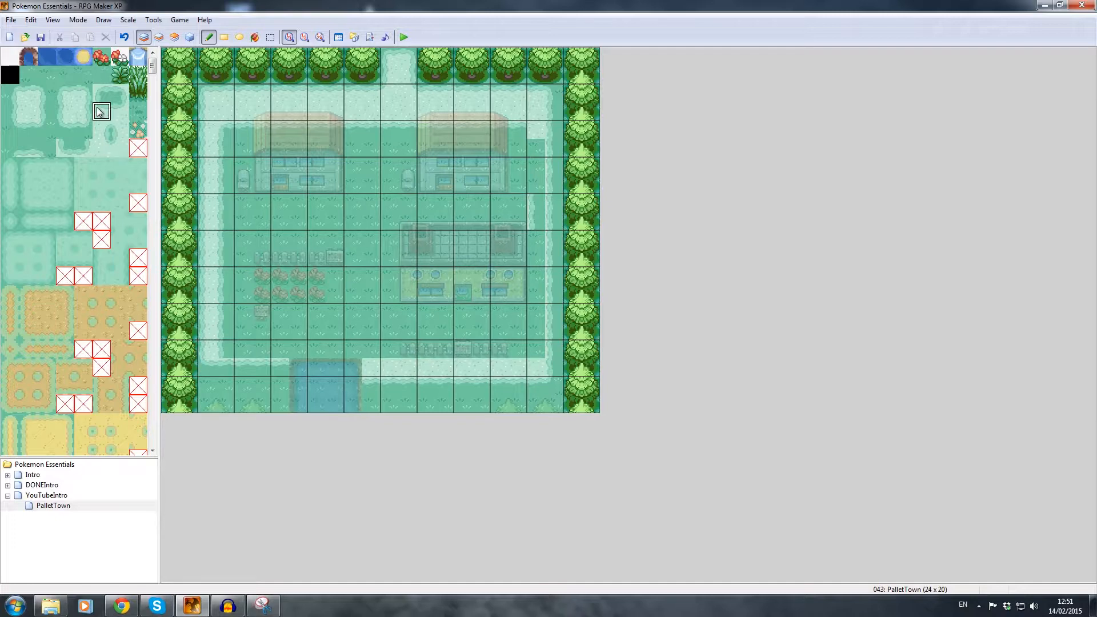
pyautogui.click(230, 202)
pyautogui.click(27, 93)
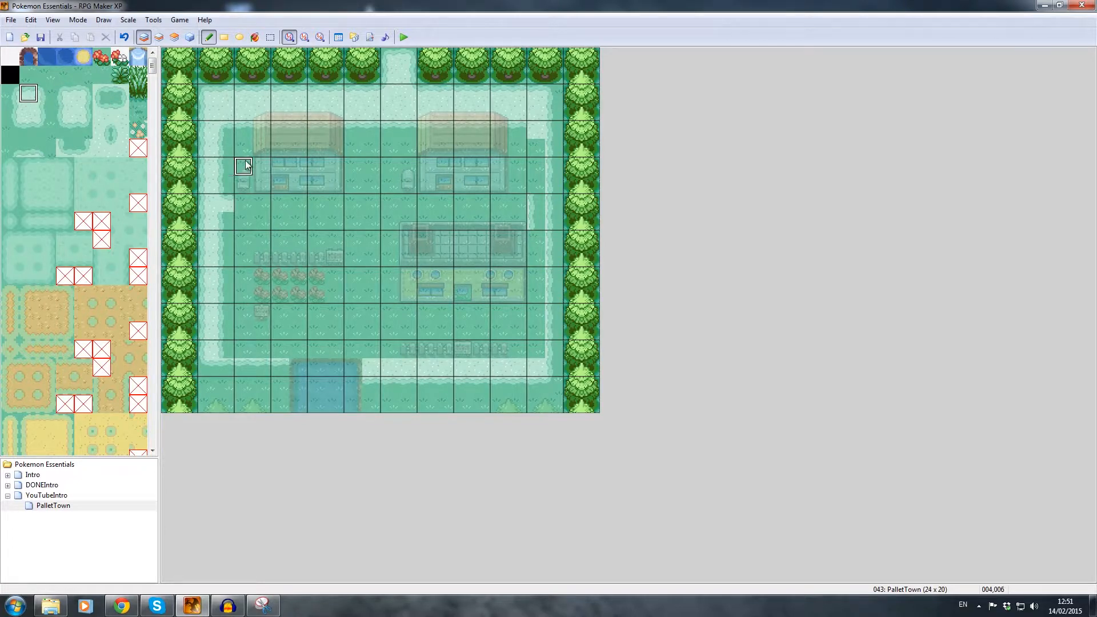
pyautogui.moveTo(242, 204); pyautogui.dragTo(259, 203)
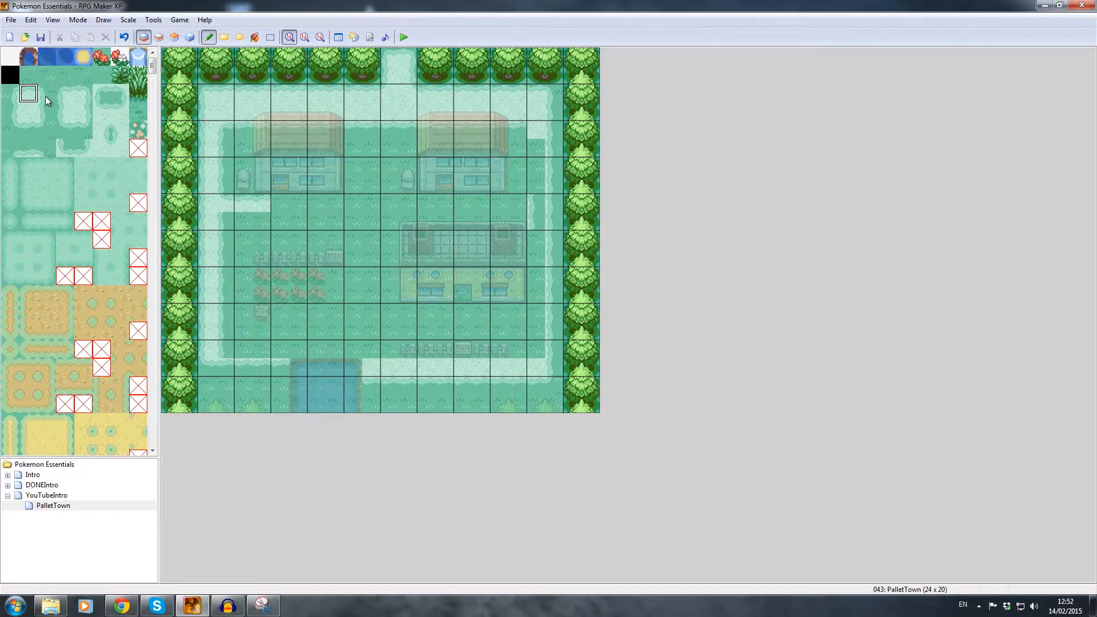
# - Extend the light path along row 8 from column 6 to column 10 with matching path tiles
pyautogui.click(100, 110)
pyautogui.click(120, 112)
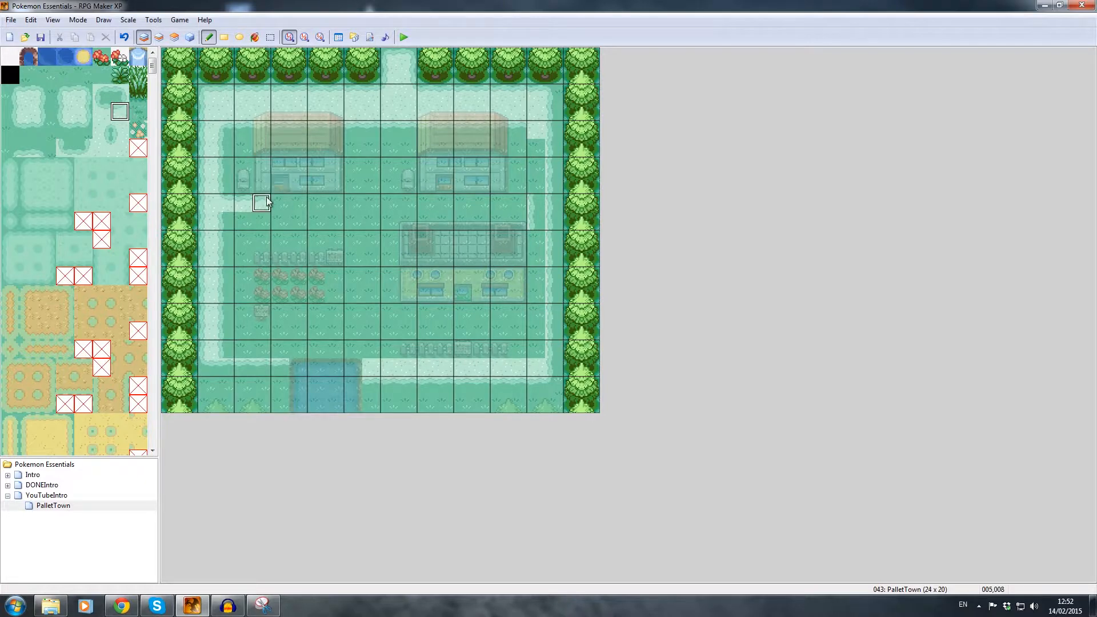
pyautogui.click(101, 111)
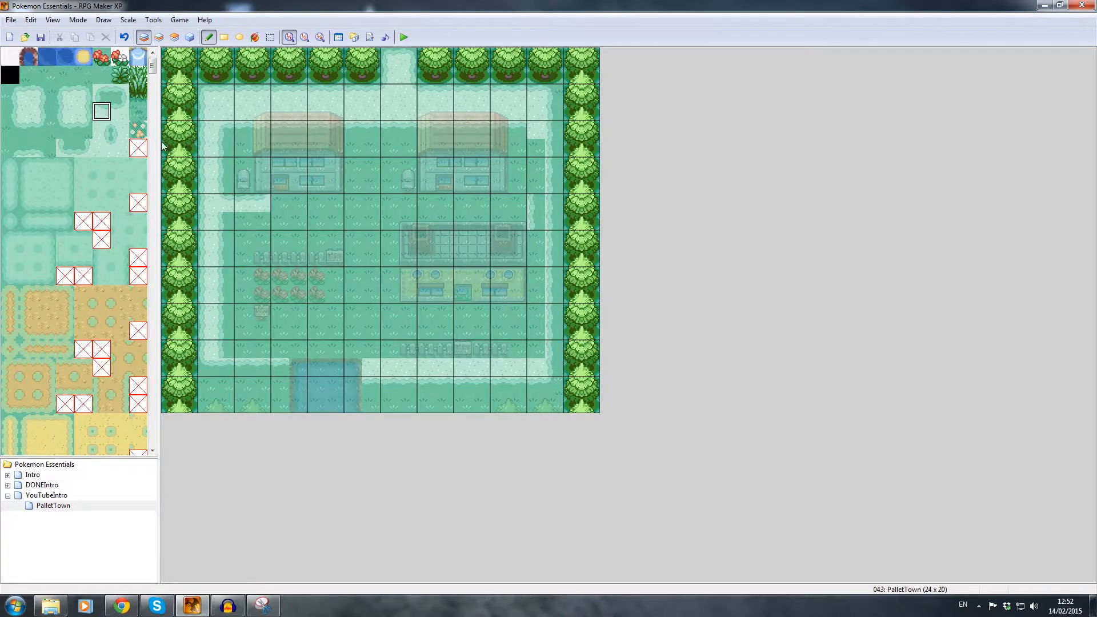
pyautogui.click(296, 201)
pyautogui.click(28, 111)
pyautogui.click(280, 203)
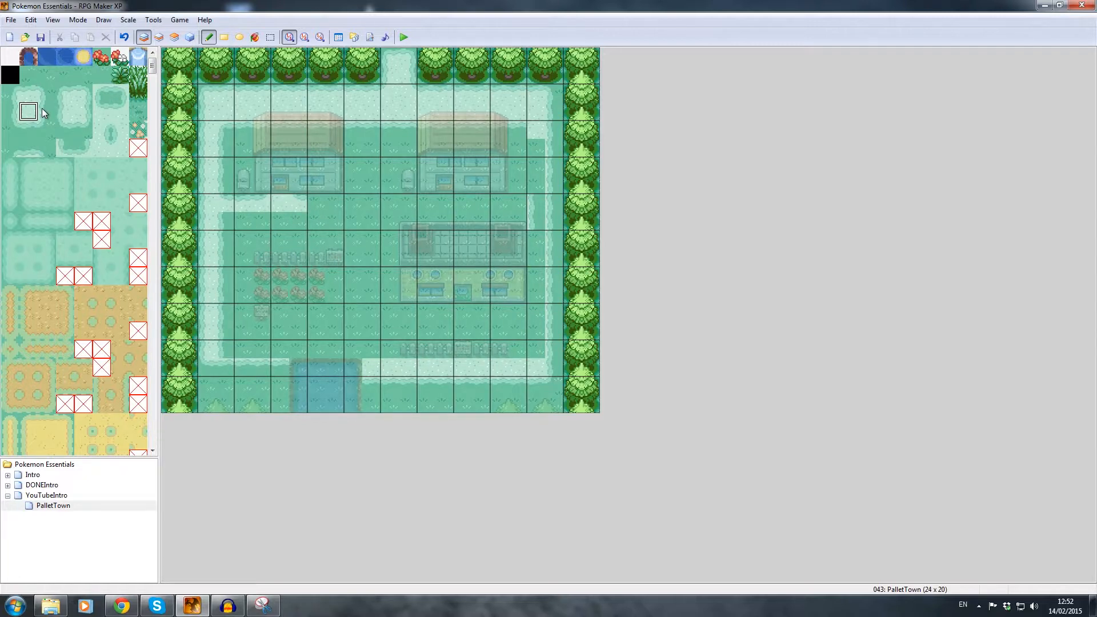
pyautogui.click(28, 93)
pyautogui.moveTo(317, 203); pyautogui.dragTo(331, 200)
pyautogui.click(333, 202)
pyautogui.click(119, 109)
pyautogui.click(353, 202)
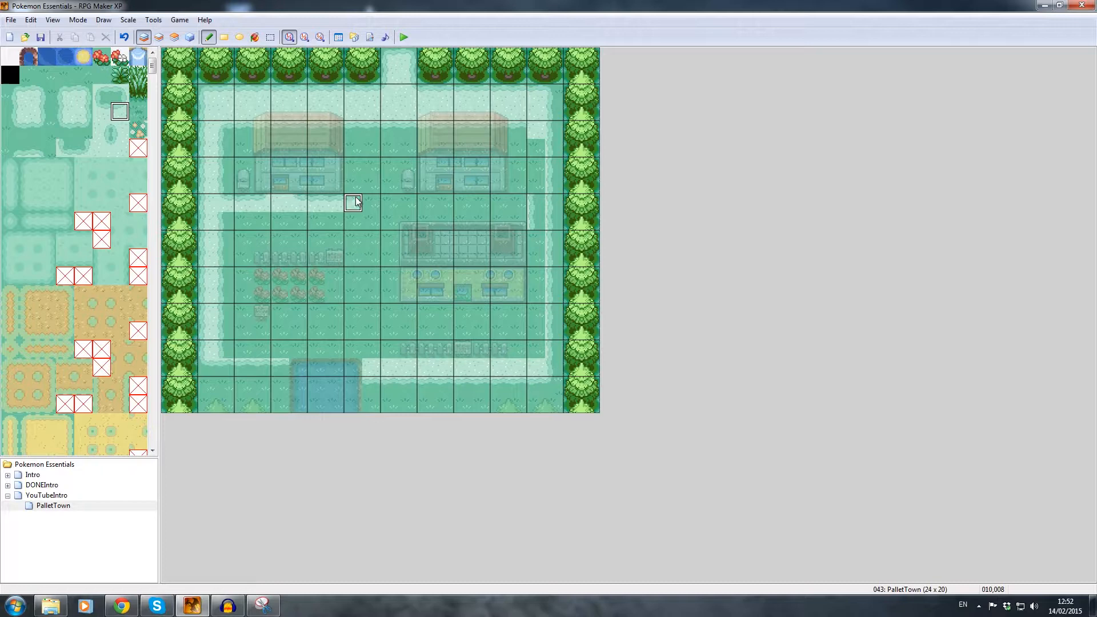
# - On layer 1, run a light path up column 10 from row 7 to row 4, along the first house's east side
pyautogui.click(47, 110)
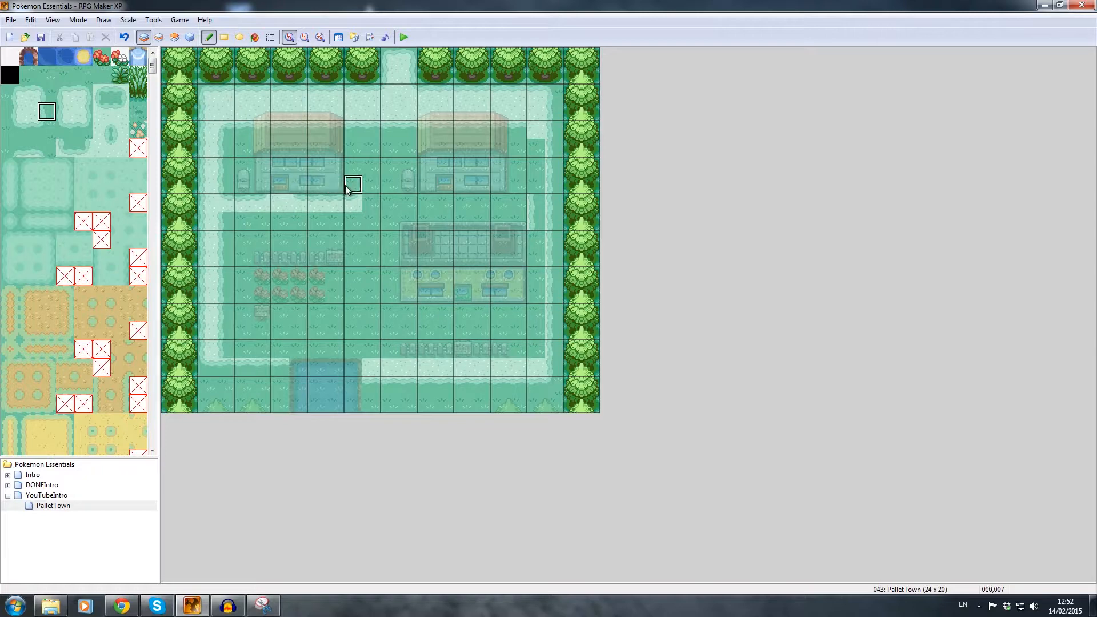
pyautogui.click(15, 111)
pyautogui.click(12, 93)
pyautogui.click(47, 93)
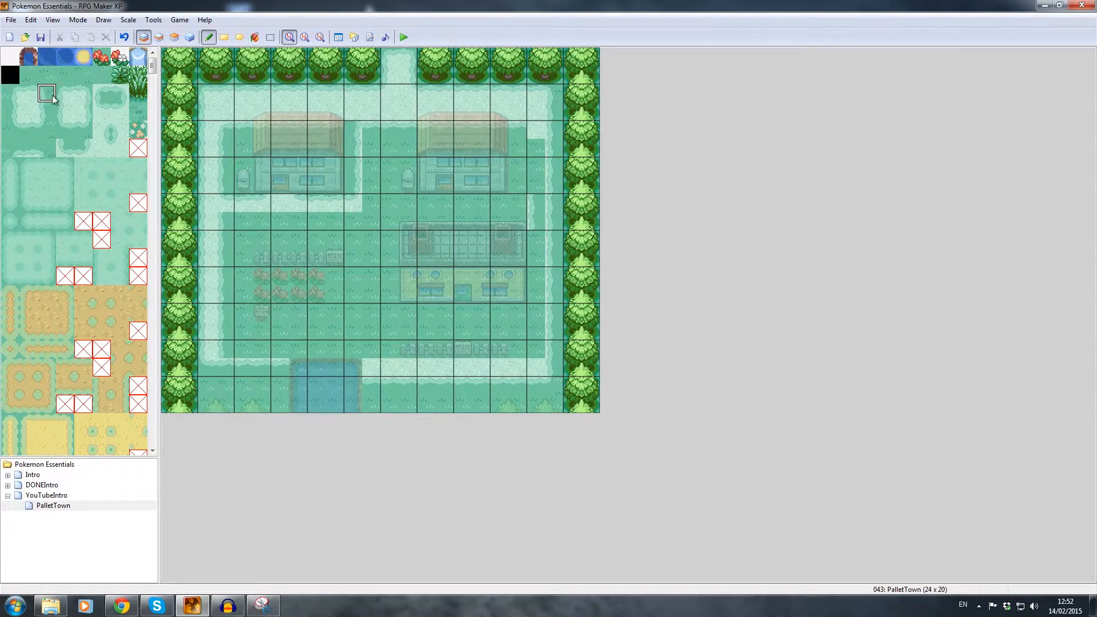
# - Fit a corner tile at column 10, row 4 where the path meets the northern path, and check the map in the event layer
pyautogui.click(16, 95)
pyautogui.click(15, 130)
pyautogui.click(86, 130)
pyautogui.click(65, 92)
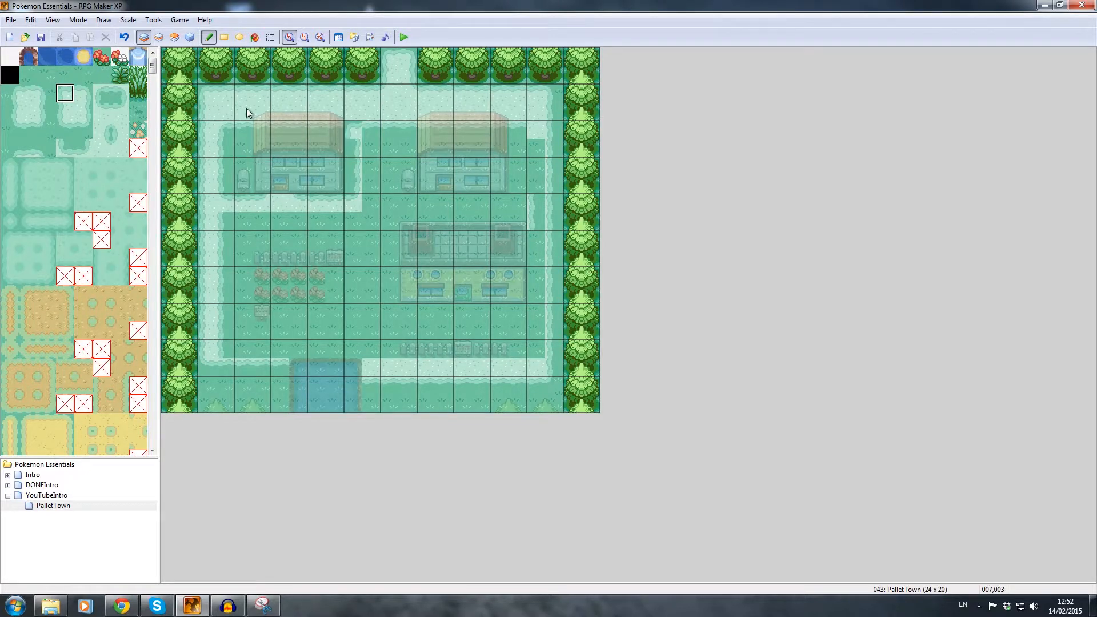
pyautogui.click(84, 92)
pyautogui.click(102, 96)
pyautogui.click(120, 94)
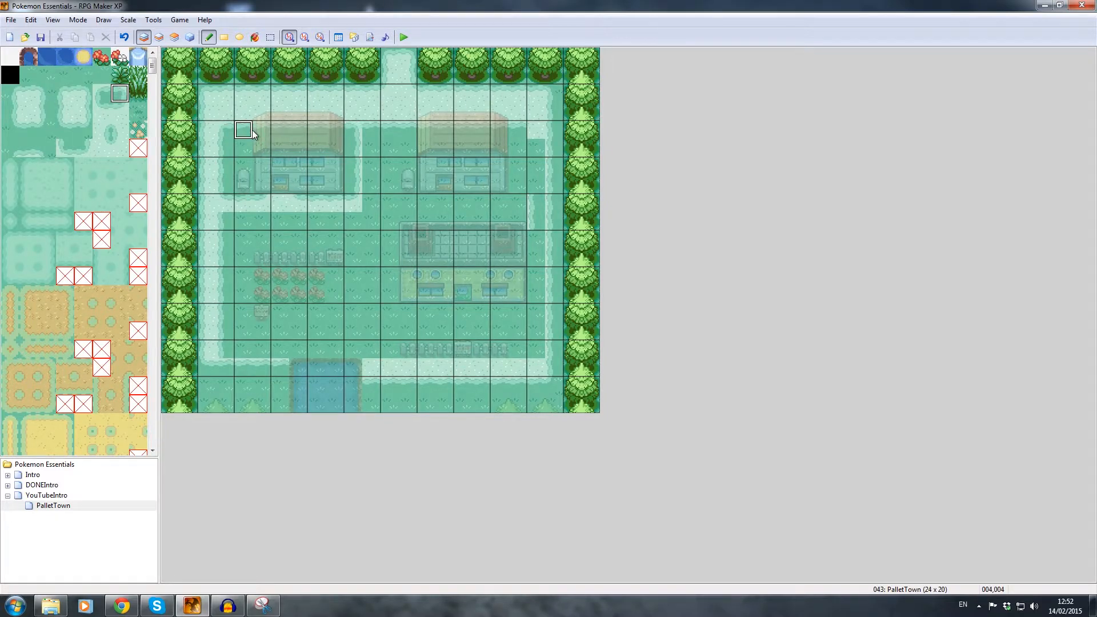
pyautogui.click(190, 37)
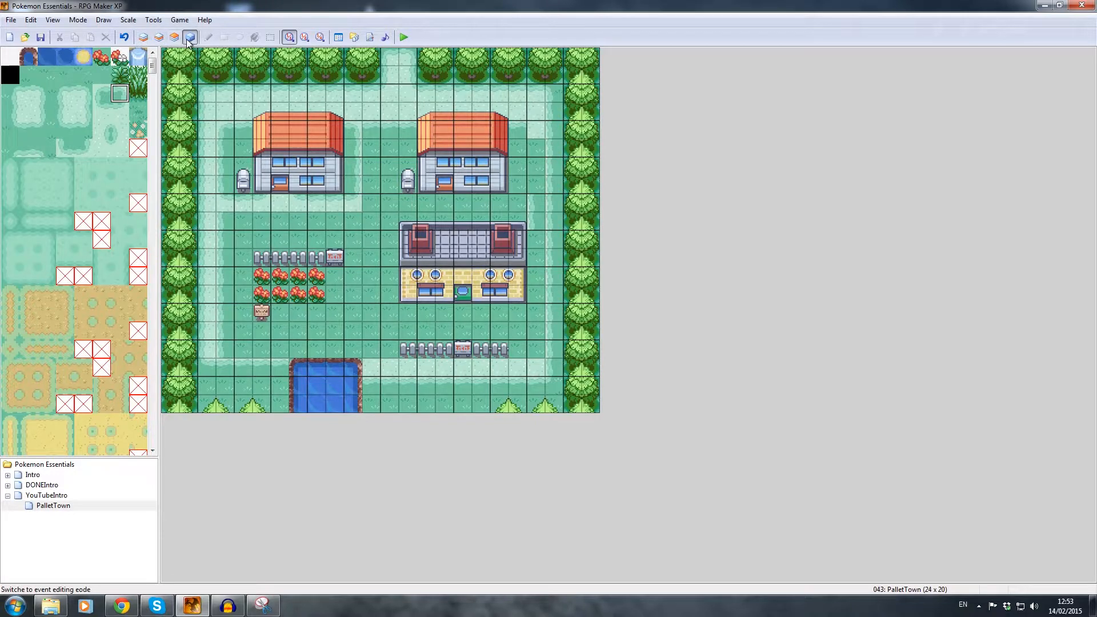
pyautogui.click(30, 105)
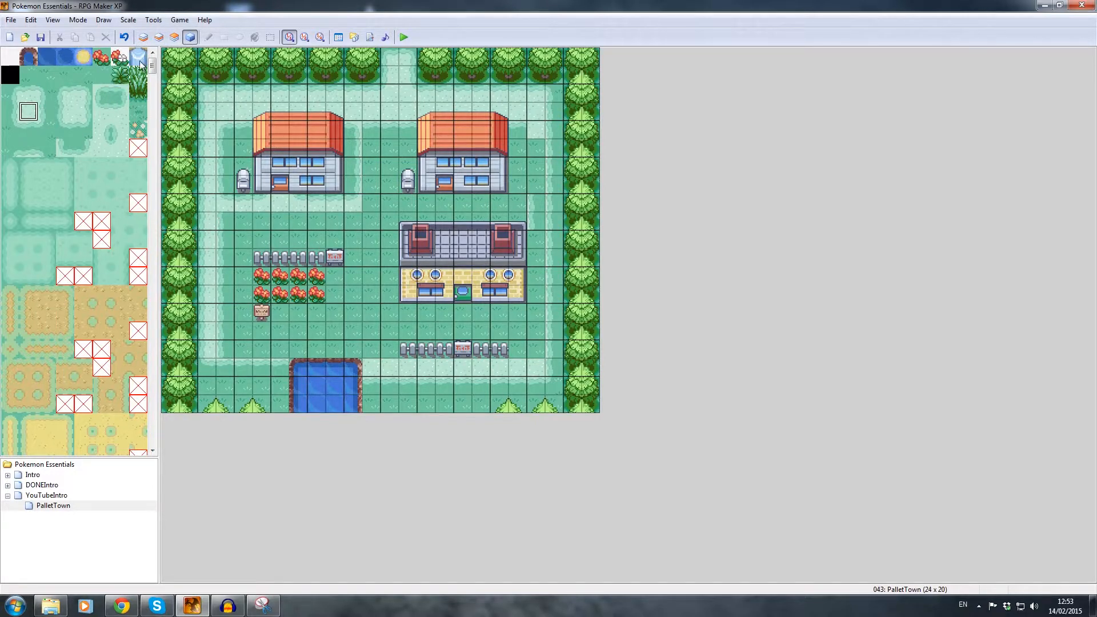
# - On layer 1, widen the path between the houses with plain path down column 11, rows 4 to 8, and edge tiles in column 12
pyautogui.click(143, 37)
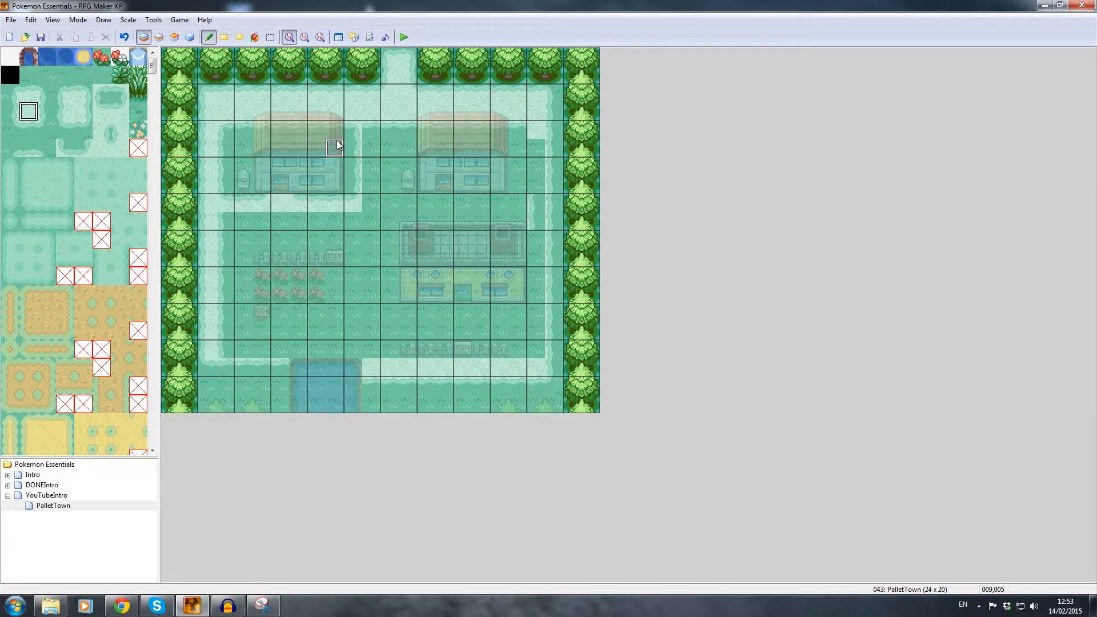
pyautogui.moveTo(378, 135); pyautogui.dragTo(372, 203)
pyautogui.click(47, 111)
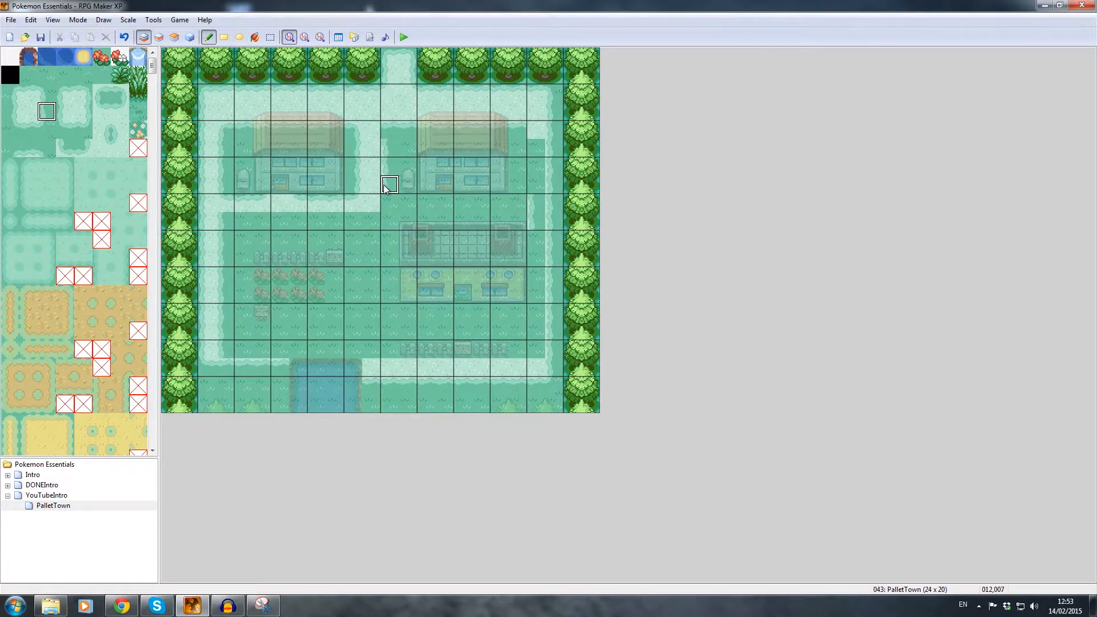
pyautogui.click(95, 103)
pyautogui.click(122, 87)
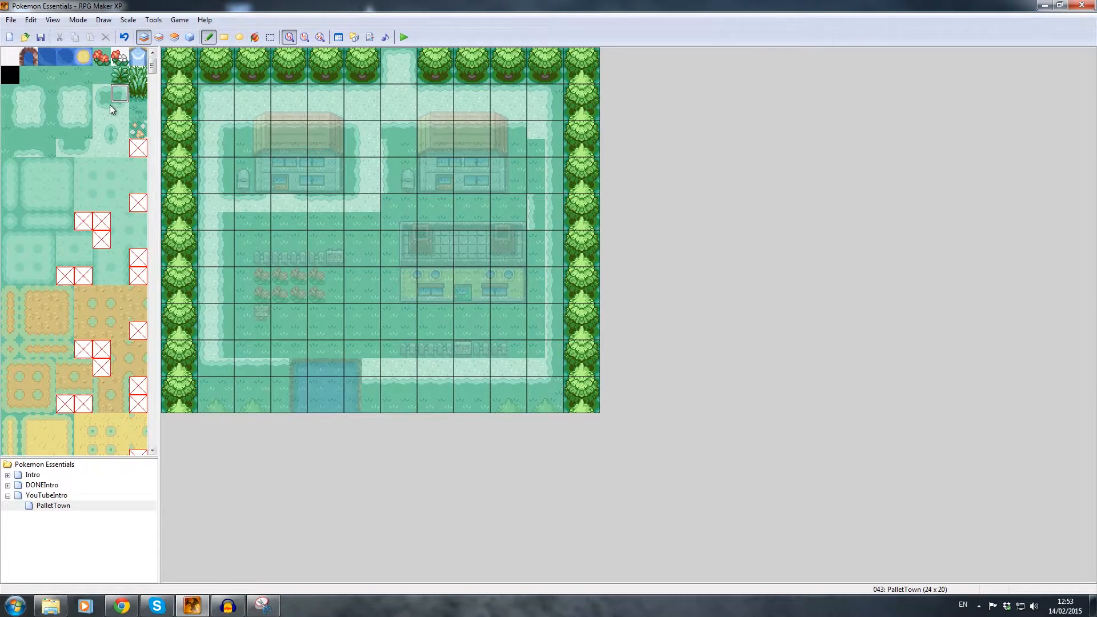
# - Try path corner tiles at column 12, row 8, and undo the last placement
pyautogui.click(87, 127)
pyautogui.click(105, 132)
pyautogui.click(101, 147)
pyautogui.click(103, 131)
pyautogui.click(119, 146)
pyautogui.click(391, 203)
pyautogui.click(103, 147)
pyautogui.click(388, 204)
pyautogui.hotkey('ctrl', 'z')
# - Extend the light path along row 8 from column 12 to column 16 below the second house
pyautogui.click(64, 91)
pyautogui.click(64, 128)
pyautogui.click(393, 202)
pyautogui.moveTo(393, 202); pyautogui.dragTo(423, 203)
pyautogui.click(407, 204)
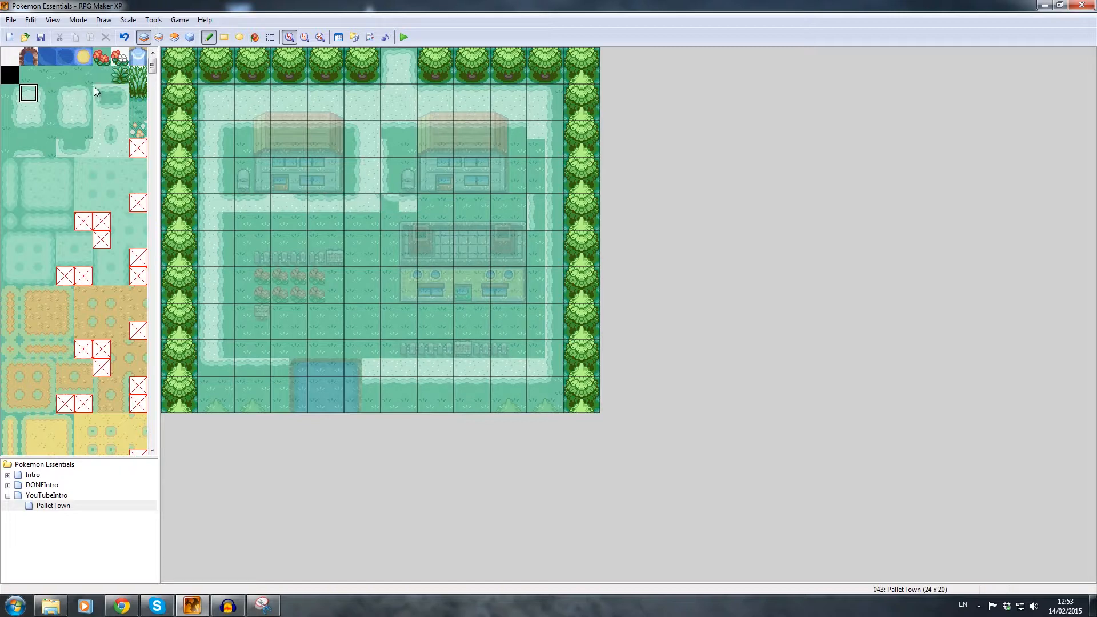
pyautogui.click(95, 102)
pyautogui.click(426, 203)
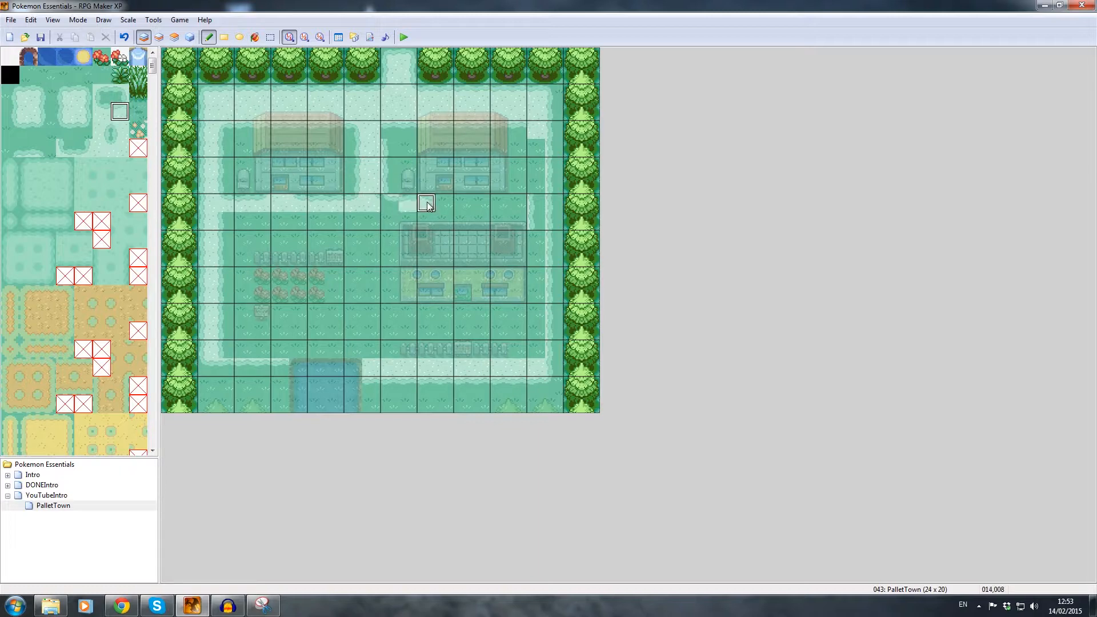
pyautogui.click(462, 203)
pyautogui.click(29, 112)
pyautogui.click(451, 204)
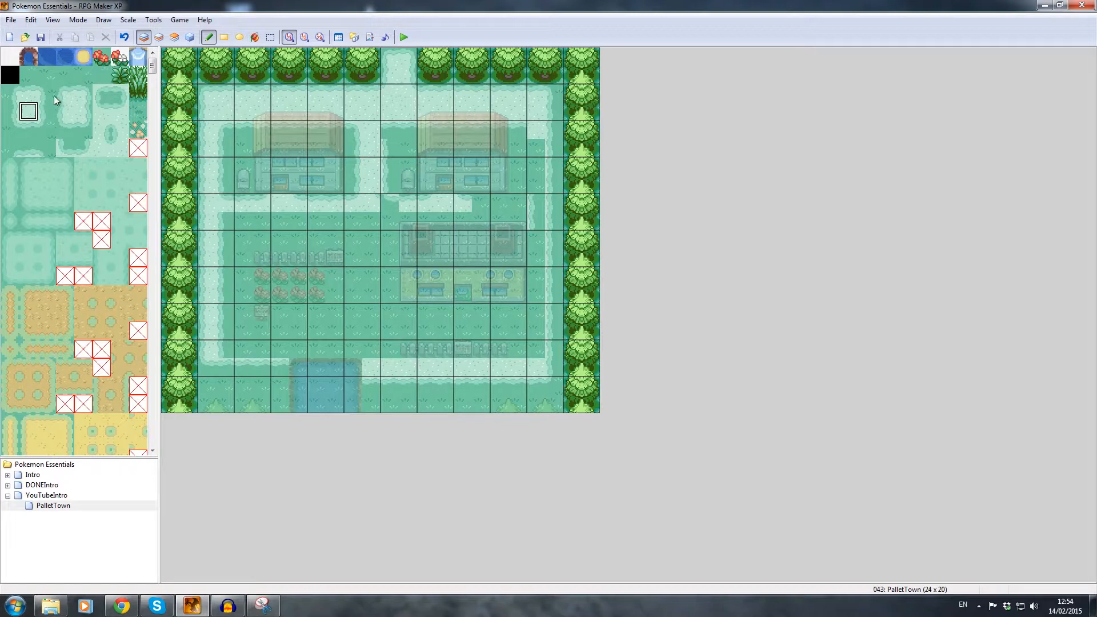
# - Replace the tile at column 12, row 8 with a matching inner path corner
pyautogui.click(98, 112)
pyautogui.click(390, 204)
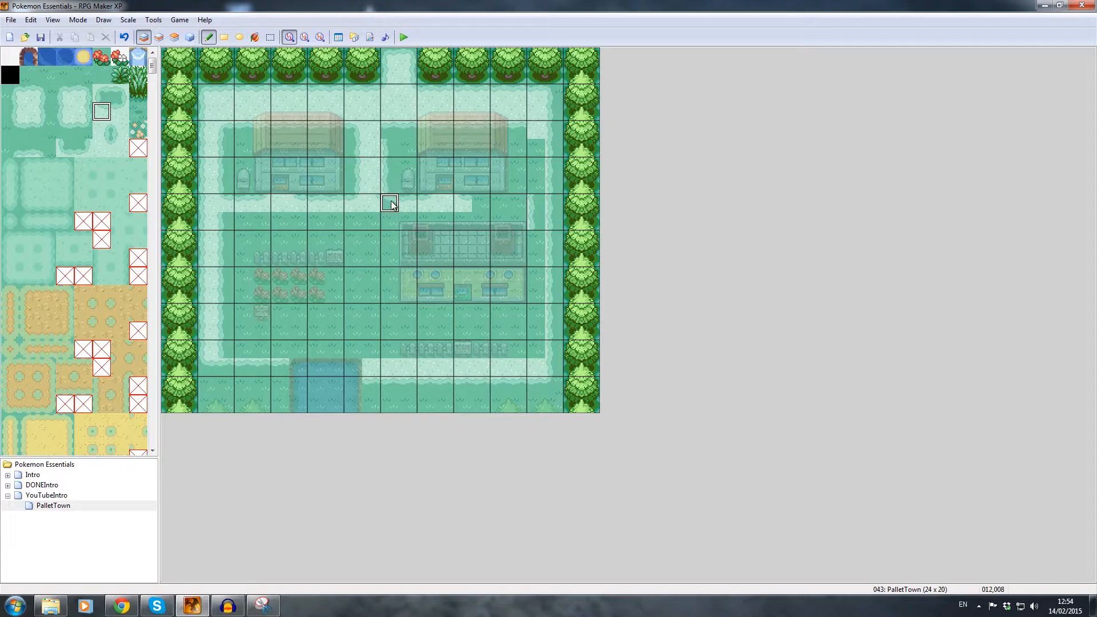
pyautogui.click(391, 201)
# - Continue the light path along row 8 to column 18 below the second house
pyautogui.click(28, 112)
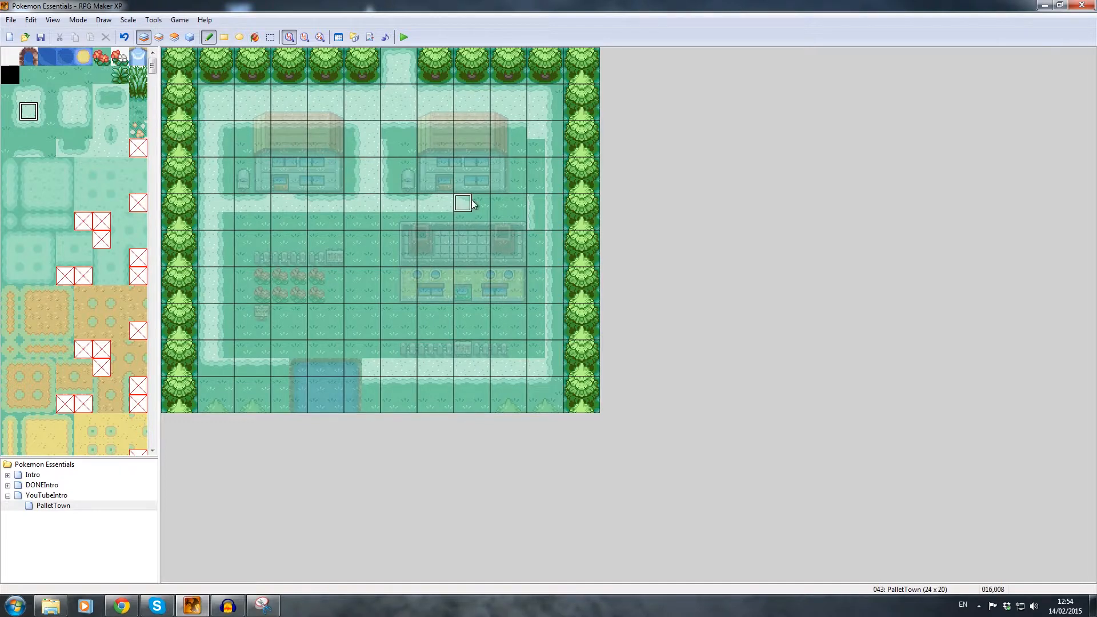
pyautogui.click(29, 130)
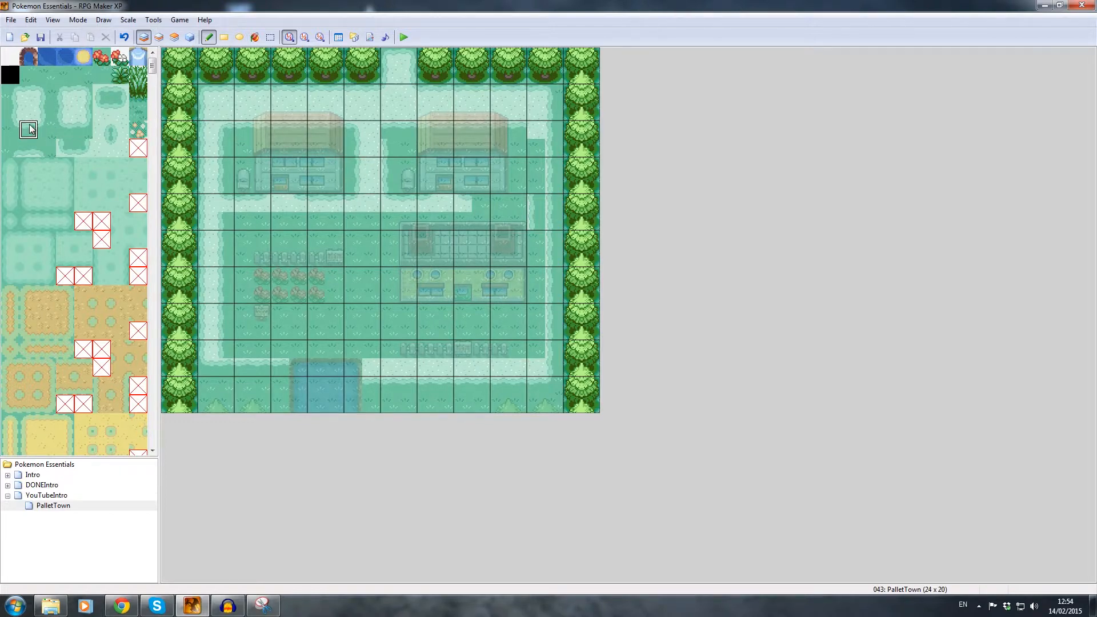
pyautogui.click(465, 203)
pyautogui.click(28, 93)
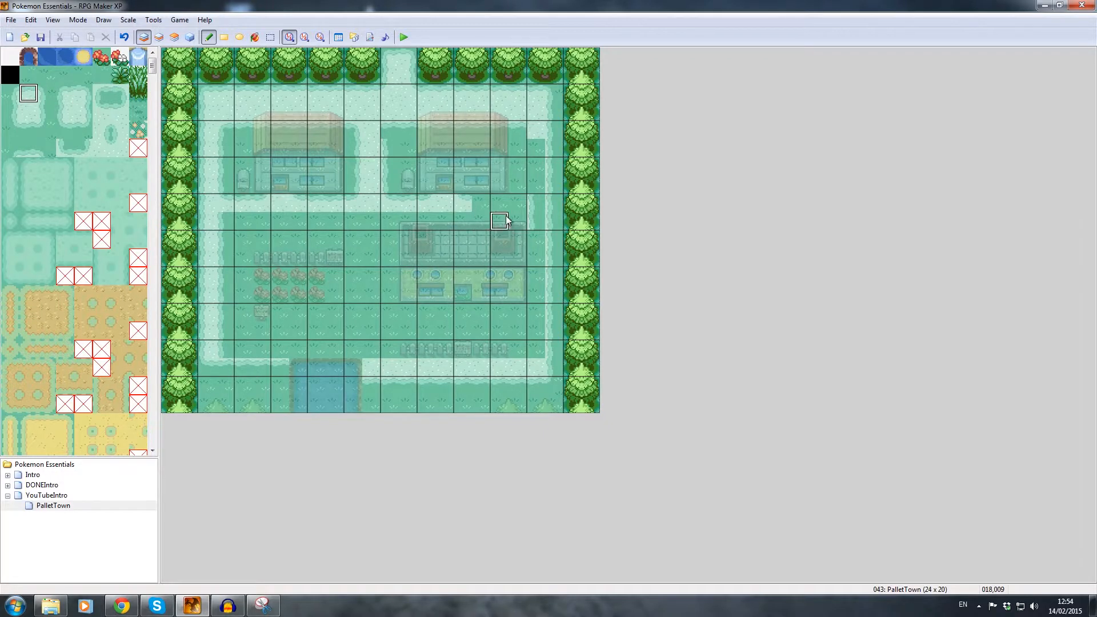
pyautogui.click(484, 208)
pyautogui.click(500, 205)
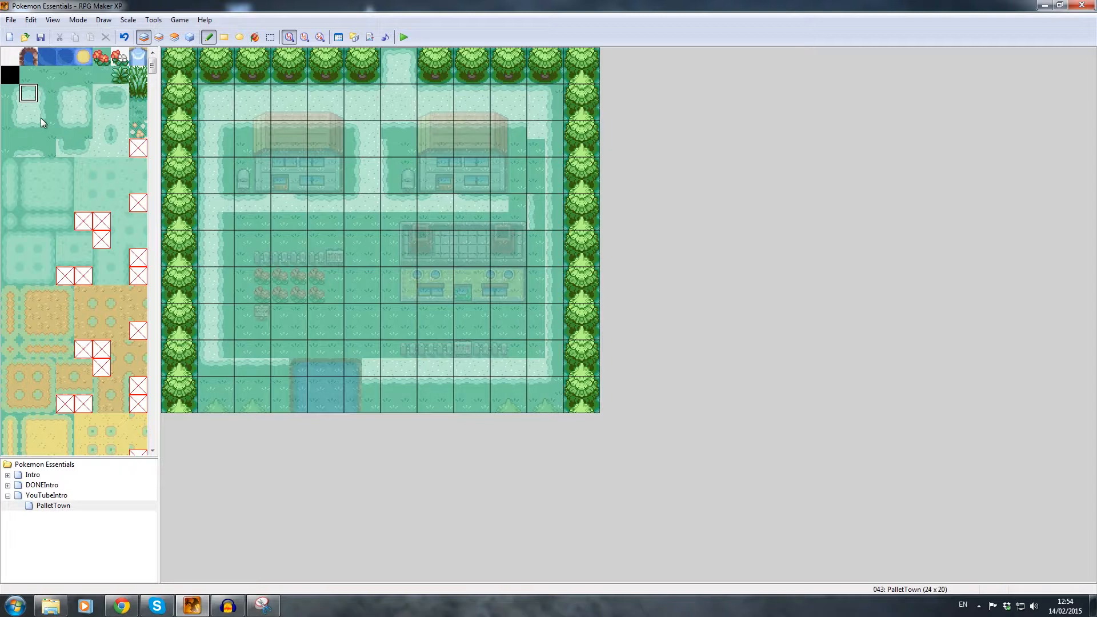
# - Join the row 8 path to the eastern path with matching path tiles around column 19
pyautogui.click(118, 97)
pyautogui.click(99, 110)
pyautogui.click(103, 131)
pyautogui.click(120, 131)
pyautogui.click(102, 131)
pyautogui.click(120, 130)
pyautogui.click(524, 207)
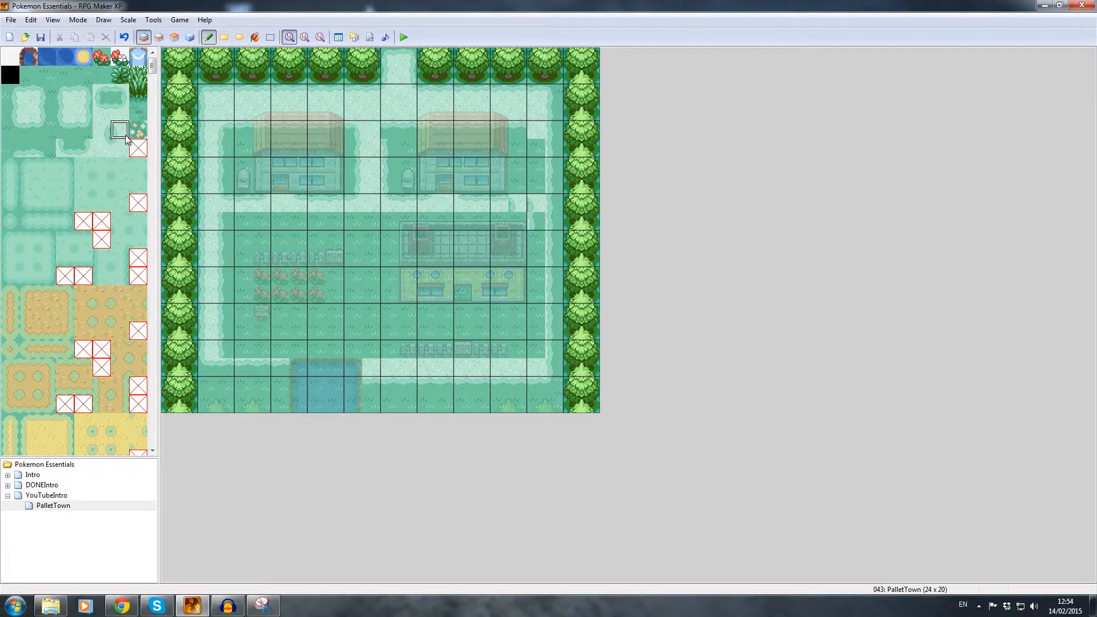
pyautogui.click(518, 205)
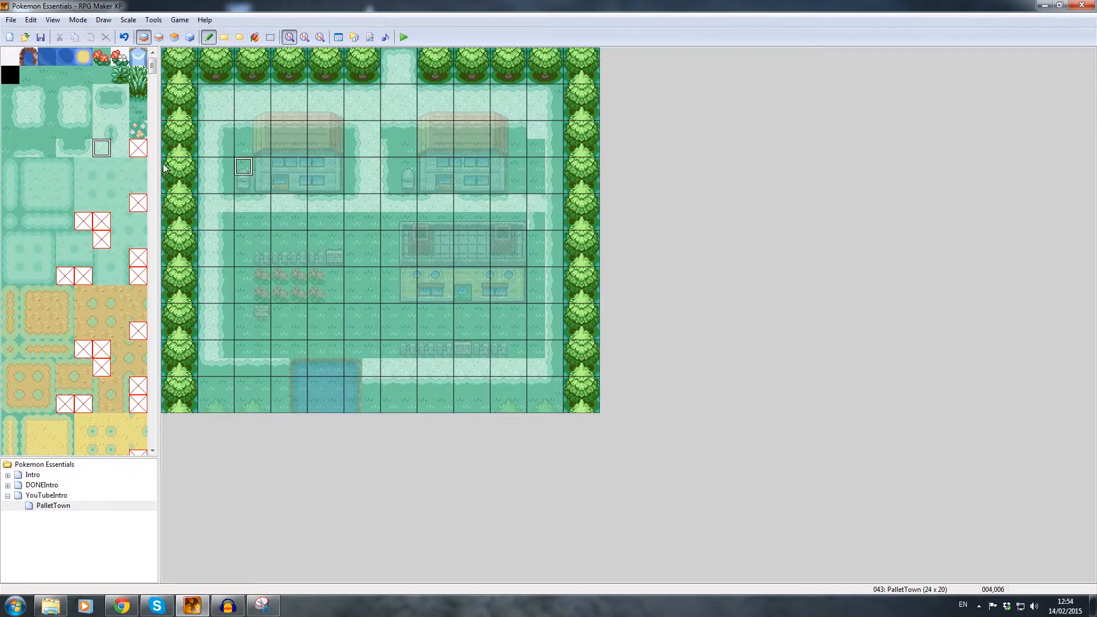
pyautogui.click(127, 150)
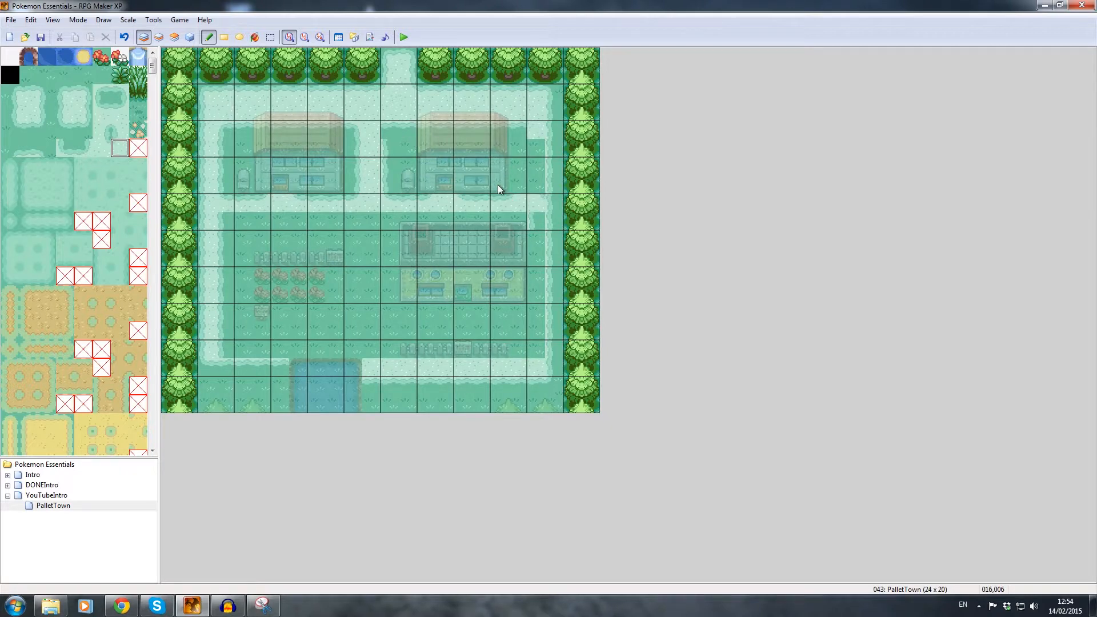
# - Fill the grassy inner side of the eastern path with plain light path down column 20, rows 5 to 16
pyautogui.click(81, 107)
pyautogui.click(10, 110)
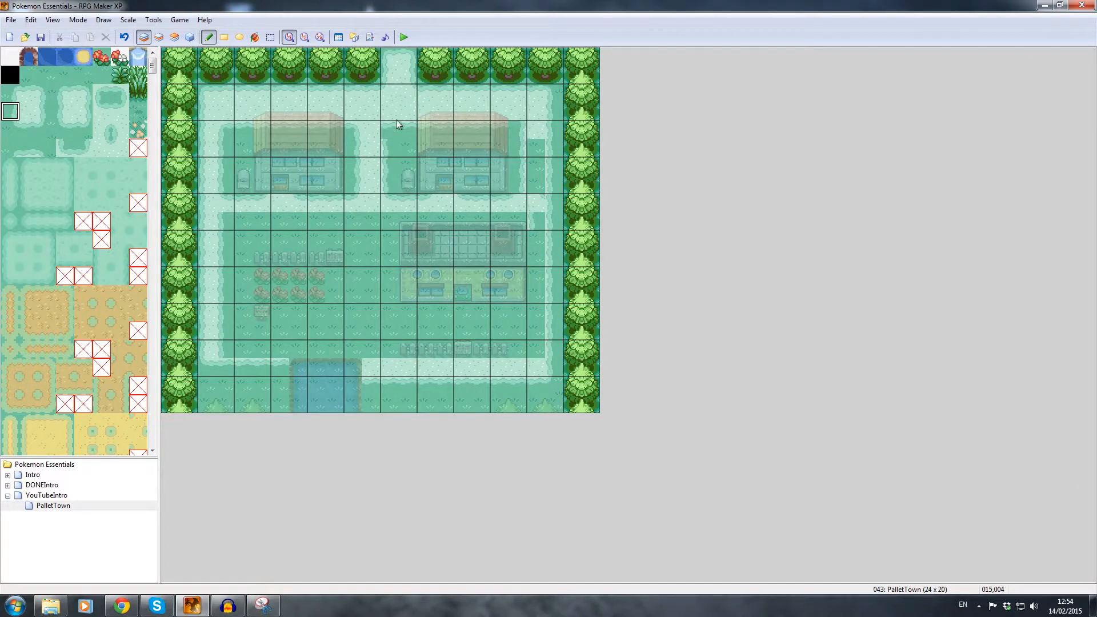
pyautogui.click(119, 93)
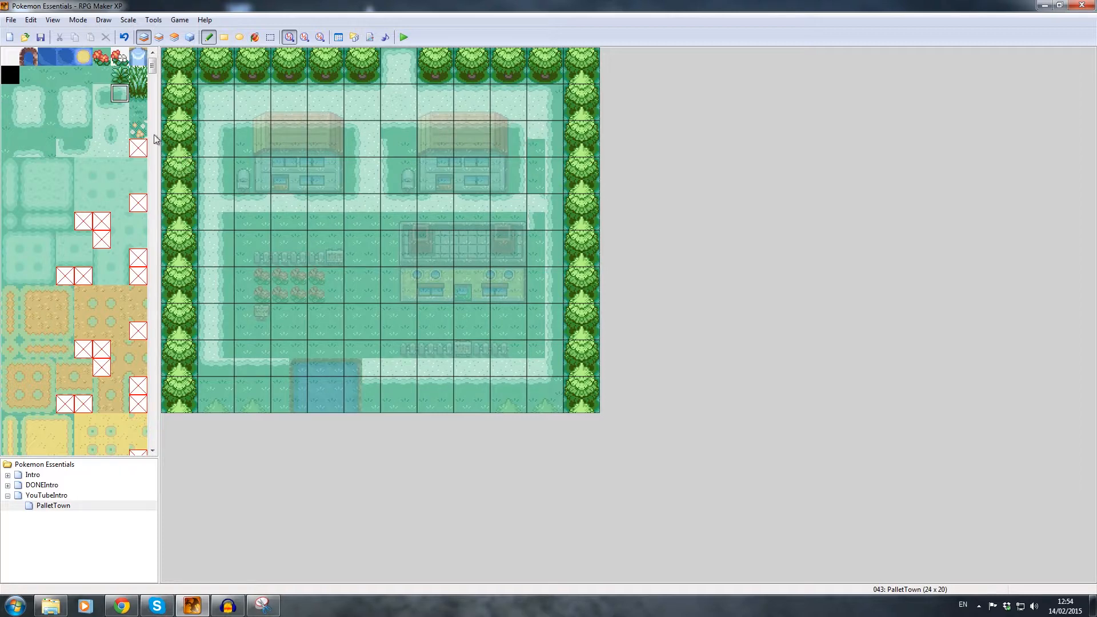
pyautogui.click(120, 112)
pyautogui.click(29, 111)
pyautogui.moveTo(534, 147); pyautogui.dragTo(534, 355)
# - Add grass-edge tiles to the eastern path in column 19 beside the second house and in column 20 beside the lab
pyautogui.click(11, 113)
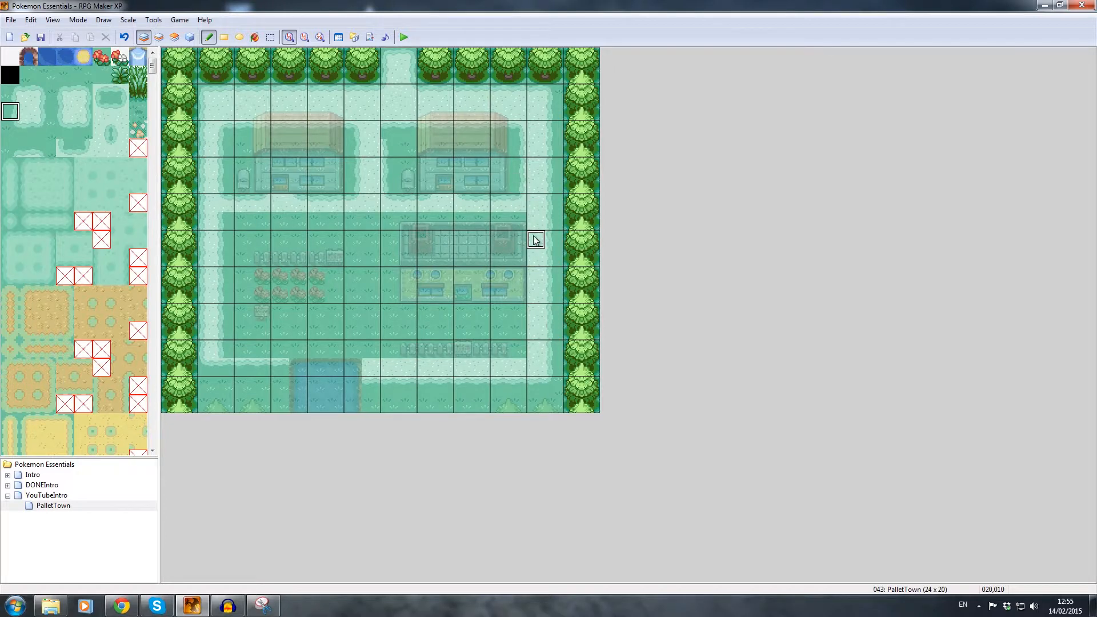
pyautogui.moveTo(535, 239); pyautogui.dragTo(535, 255)
pyautogui.click(66, 111)
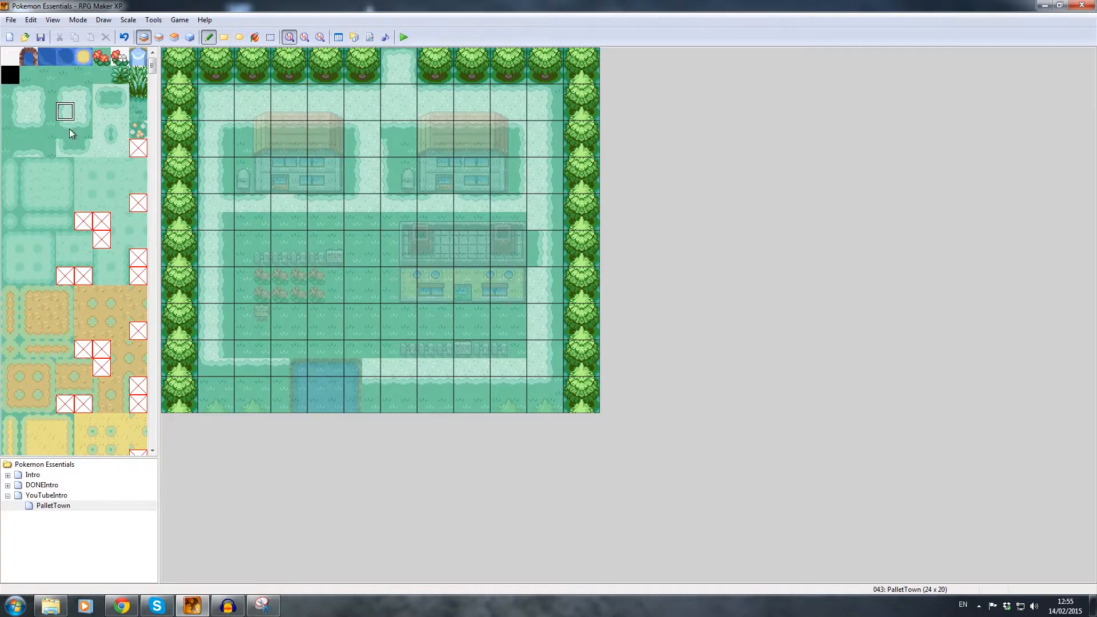
pyautogui.moveTo(535, 239); pyautogui.dragTo(536, 260)
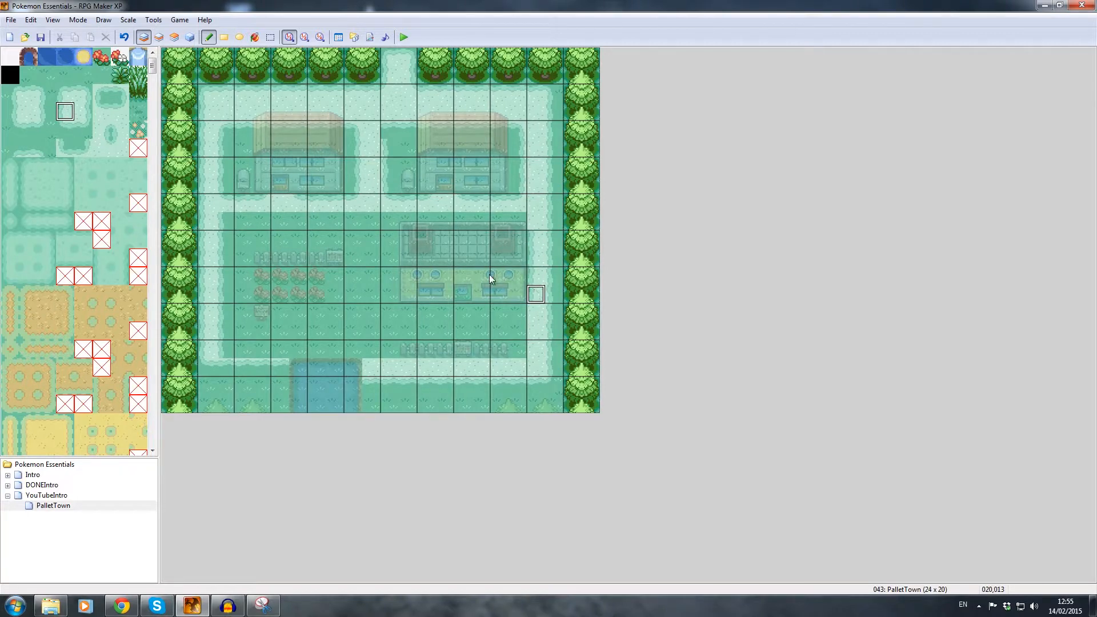
# - Branch a light path off the eastern path at column 19, row 14, just below the lab
pyautogui.click(117, 112)
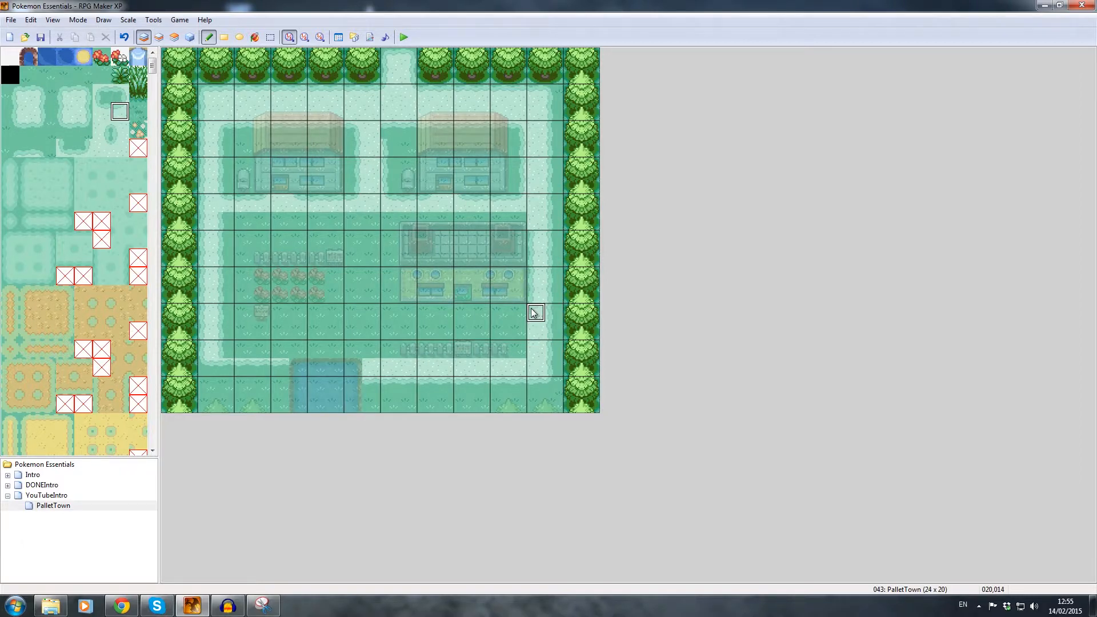
pyautogui.click(106, 131)
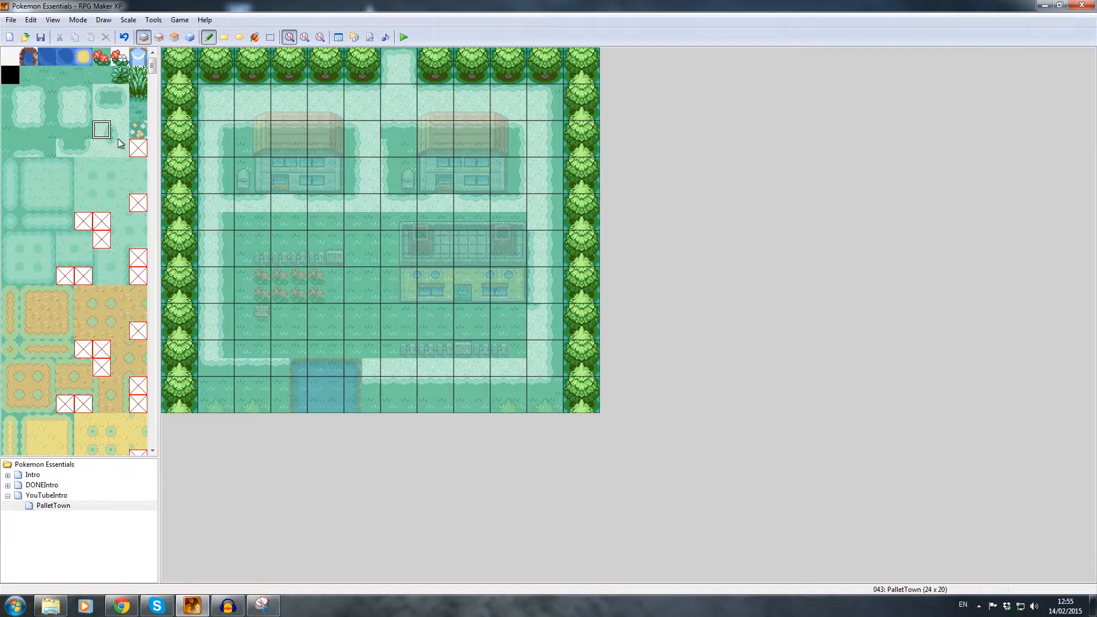
pyautogui.click(120, 148)
pyautogui.click(28, 93)
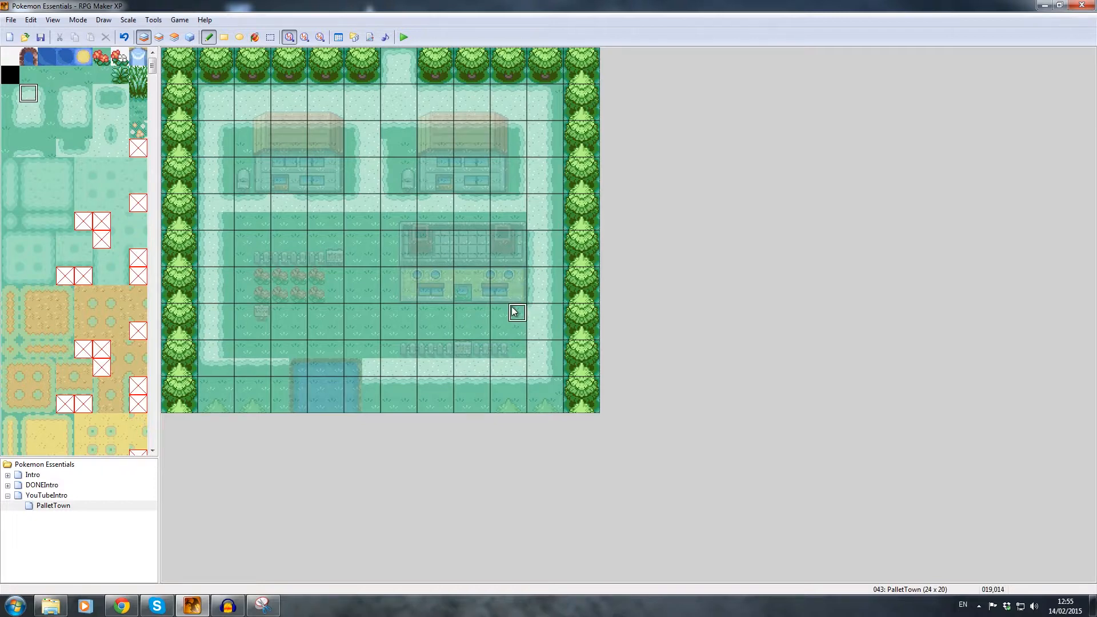
pyautogui.click(515, 311)
# - Extend the light path along row 14 below the lab, westward to column 13
pyautogui.click(102, 93)
pyautogui.click(119, 91)
pyautogui.click(103, 107)
pyautogui.click(478, 309)
pyautogui.click(444, 312)
pyautogui.click(31, 113)
pyautogui.click(463, 313)
pyautogui.click(424, 312)
pyautogui.click(406, 312)
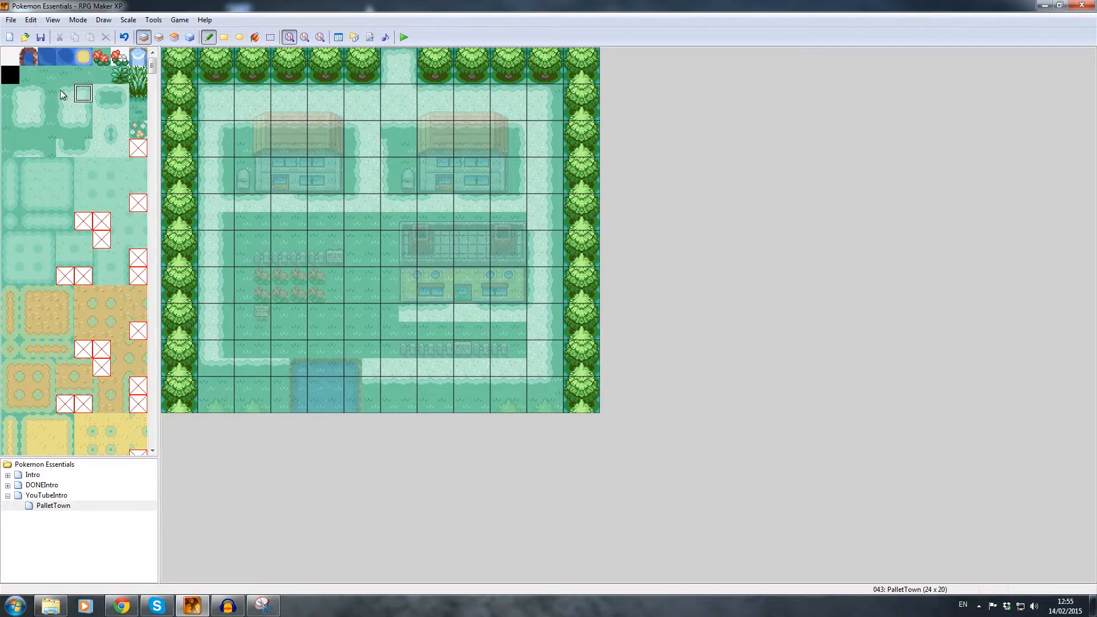
# - Carry the row 14 path on to column 12 and fit a matching path tile at its western end
pyautogui.click(389, 313)
pyautogui.click(389, 311)
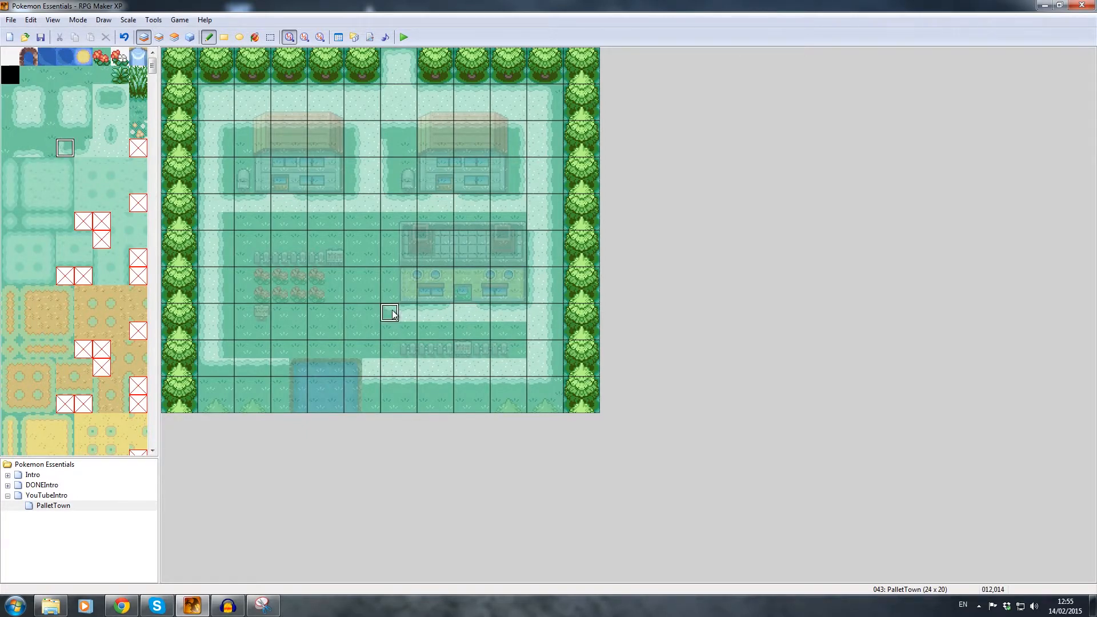
pyautogui.click(103, 93)
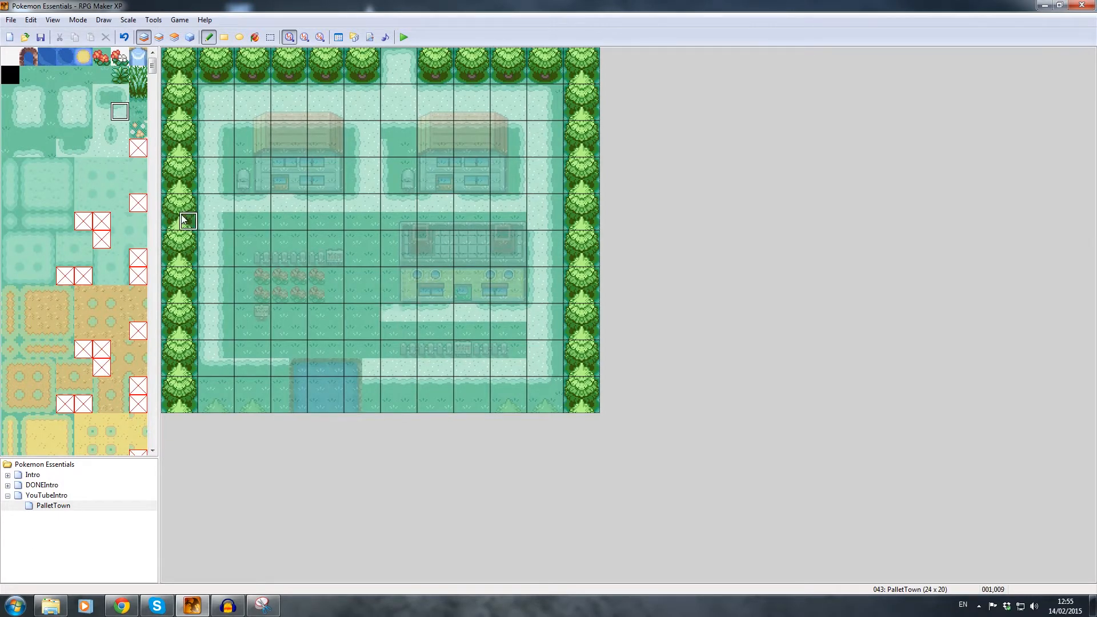
pyautogui.click(101, 111)
pyautogui.click(393, 312)
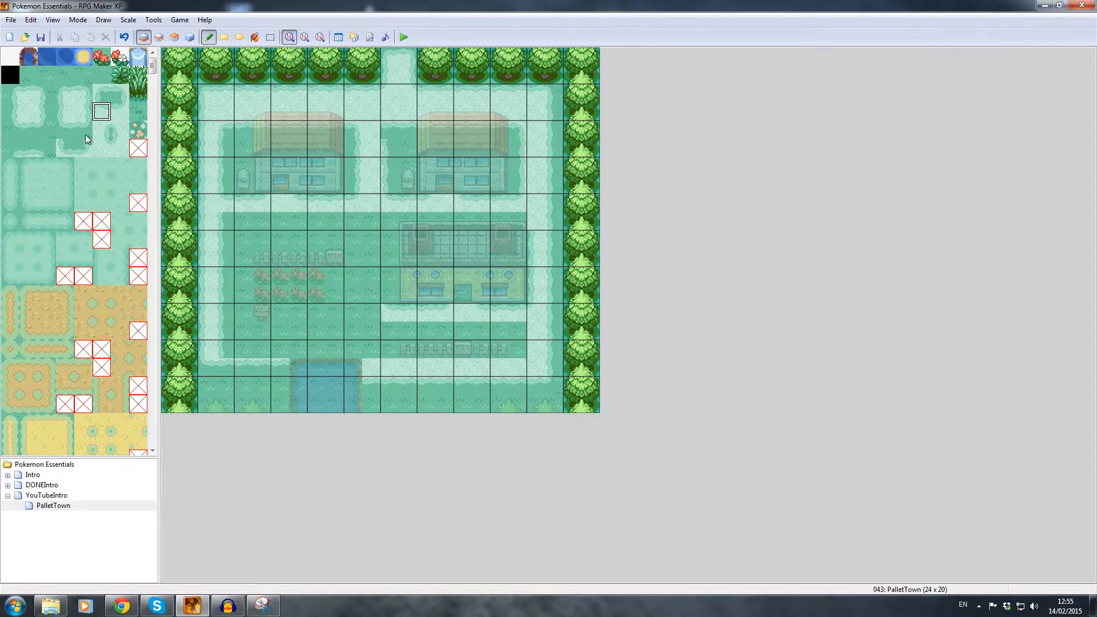
# - Line the western side of the lab with path-edge tiles in column 12, from row 11 to row 13
pyautogui.click(64, 111)
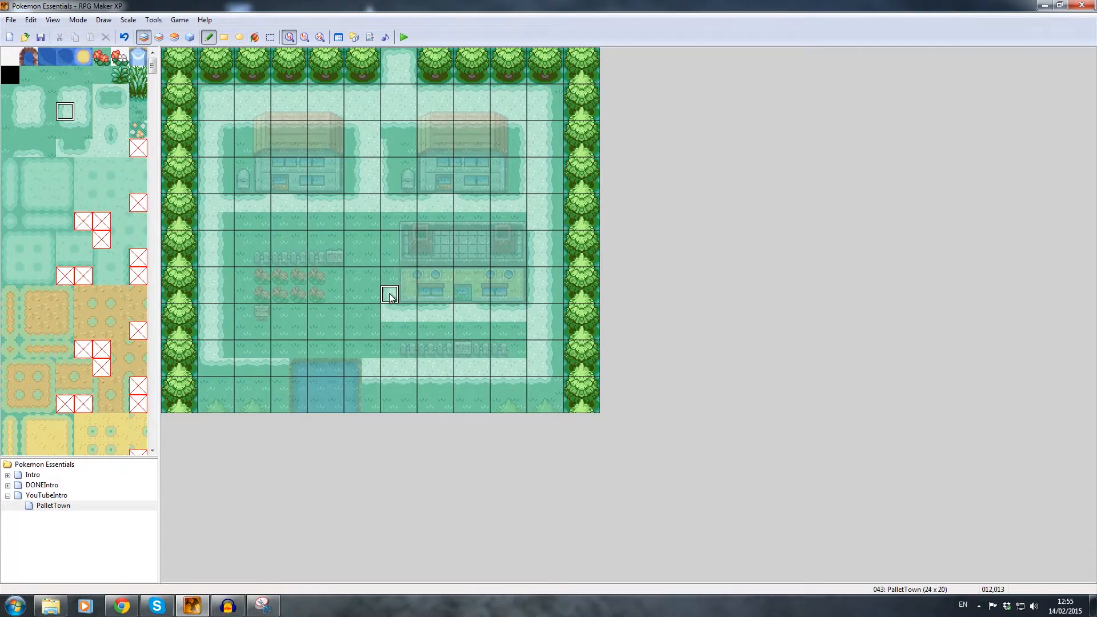
pyautogui.click(10, 111)
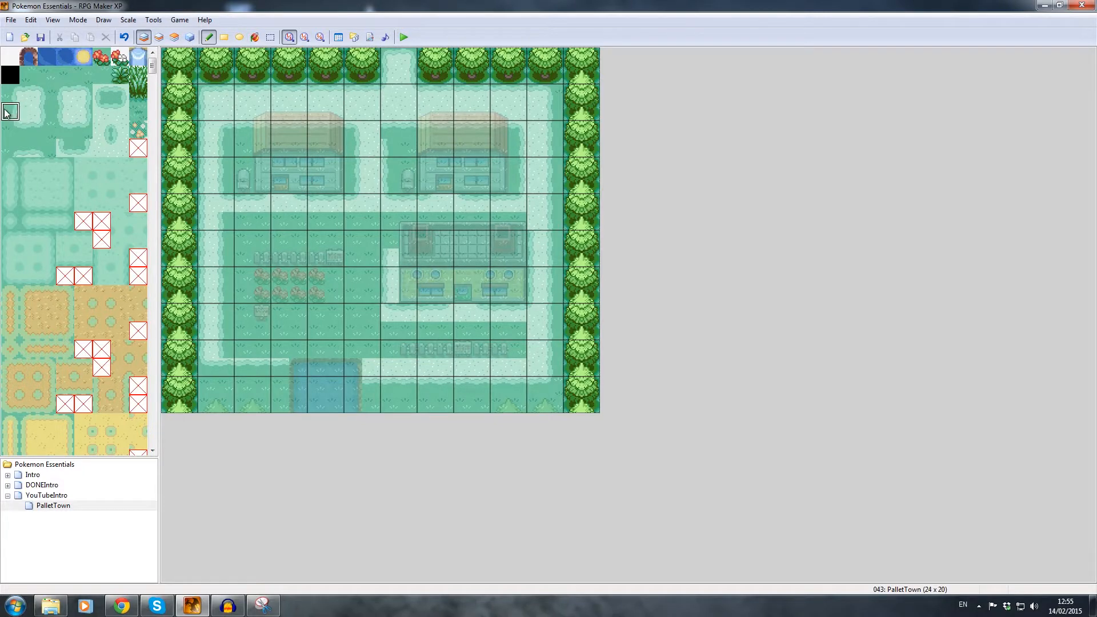
pyautogui.click(47, 112)
pyautogui.moveTo(390, 294); pyautogui.dragTo(391, 275)
pyautogui.hotkey('ctrl', 'z')
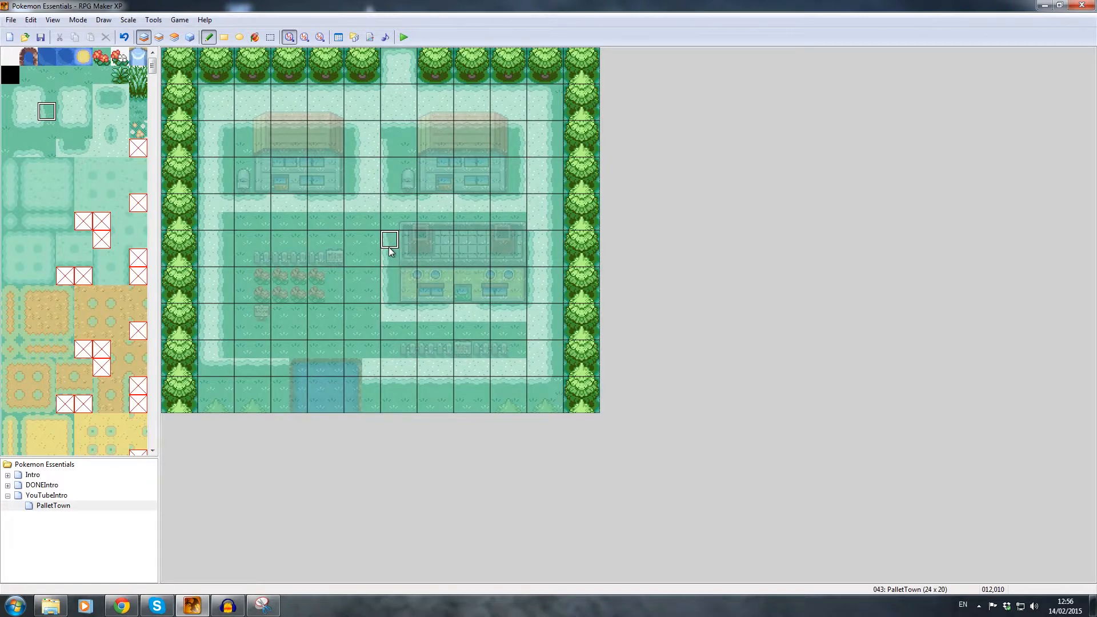
# - Fit a rounded path-corner tile at column 12, row 10, at the lab's northwest corner
pyautogui.click(10, 93)
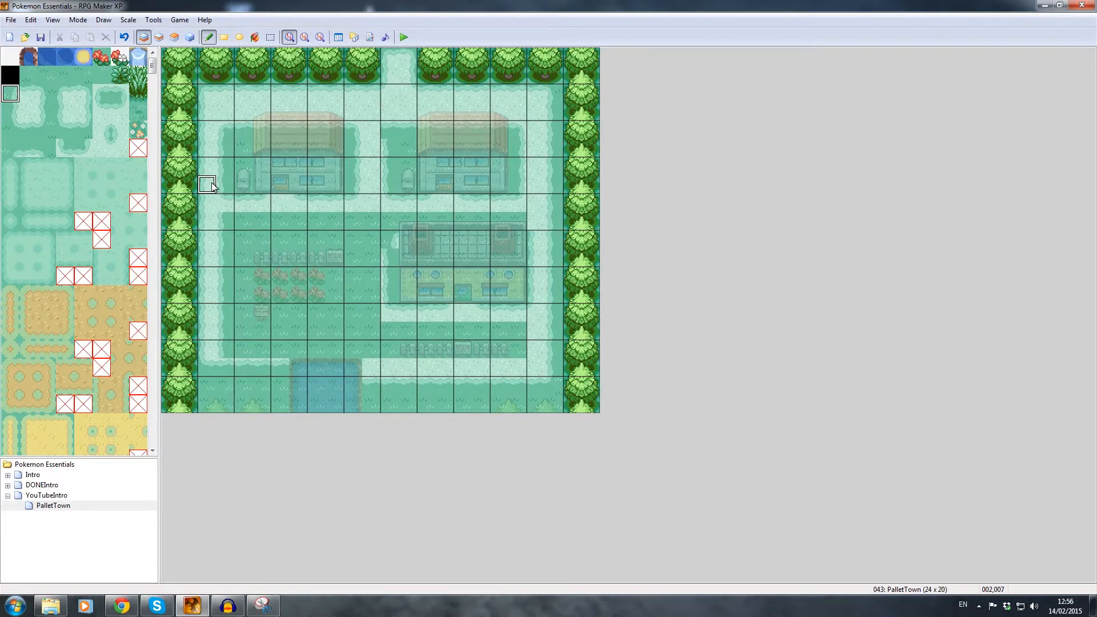
pyautogui.click(66, 93)
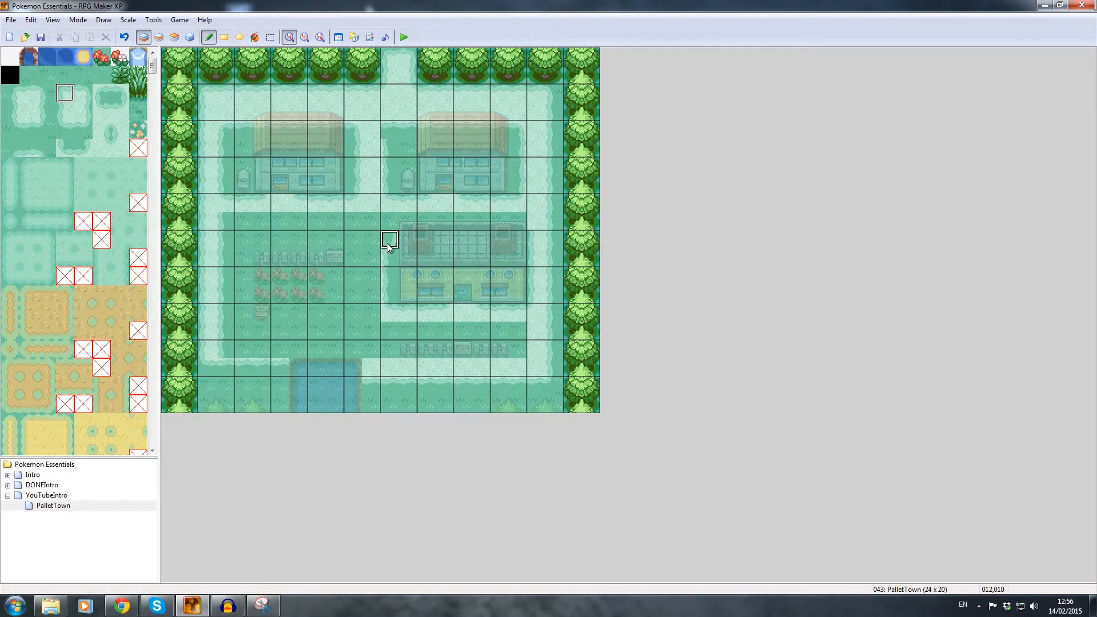
pyautogui.click(84, 118)
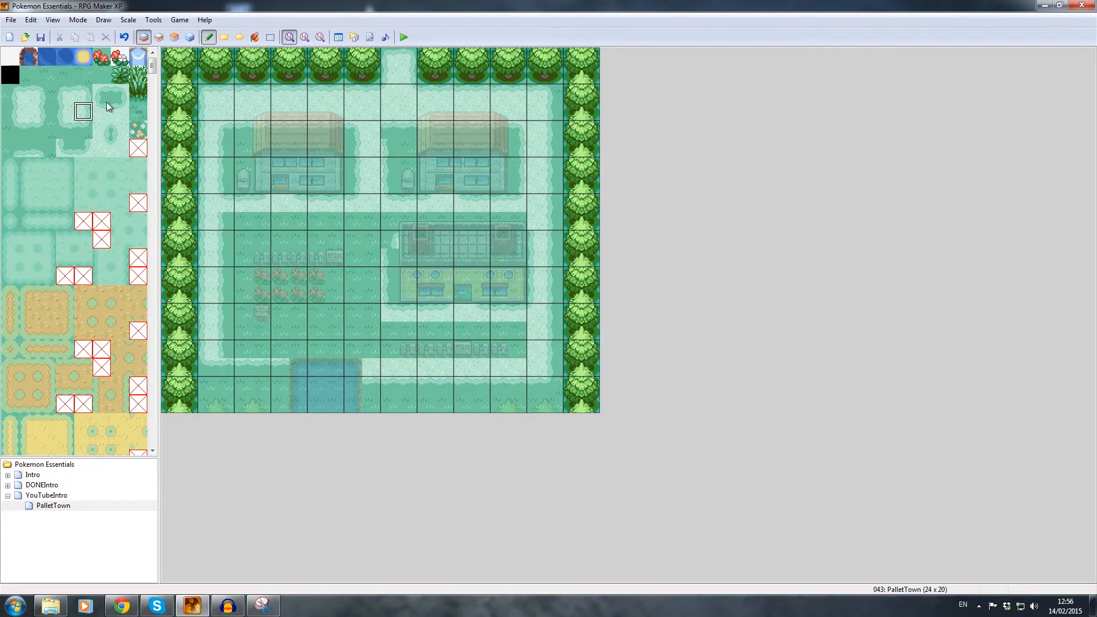
pyautogui.click(100, 130)
pyautogui.click(64, 92)
pyautogui.click(13, 93)
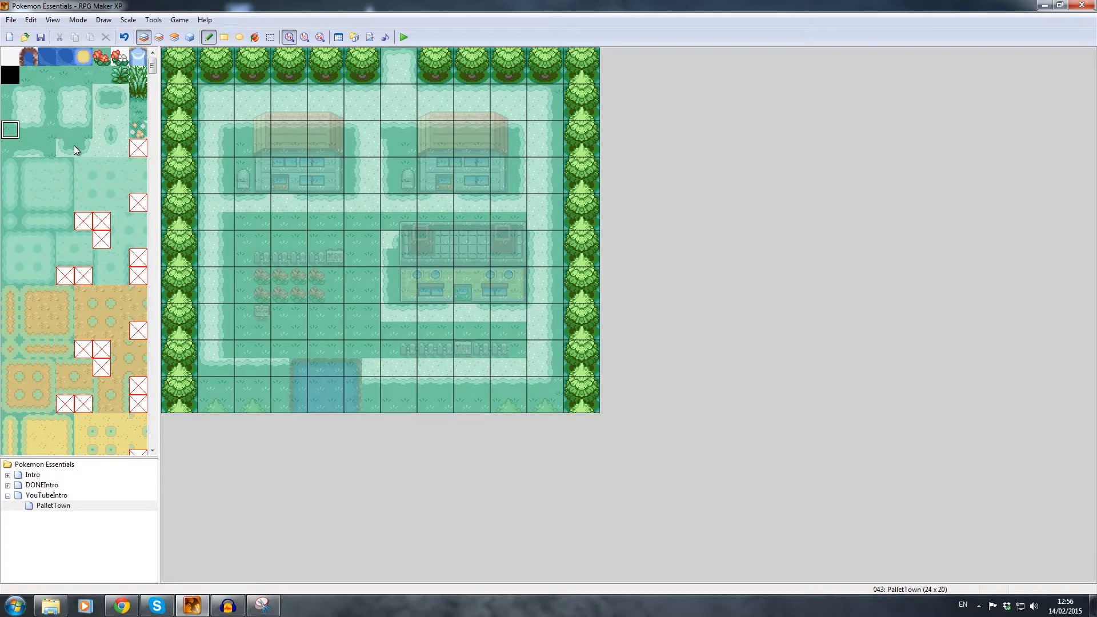
pyautogui.click(102, 93)
pyautogui.click(119, 93)
pyautogui.click(101, 111)
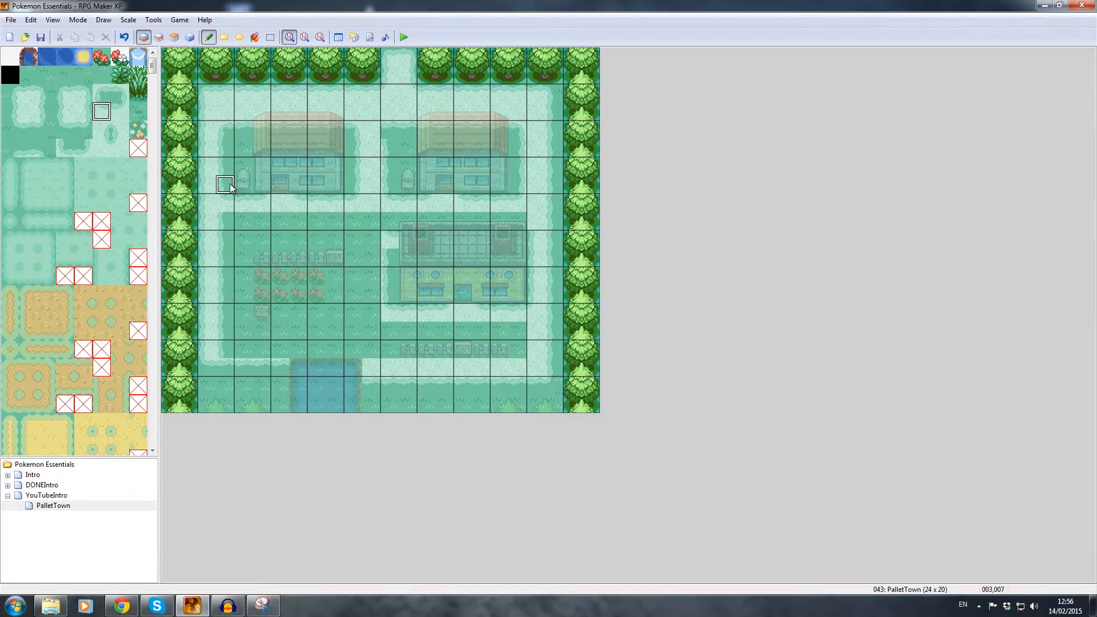
pyautogui.click(121, 112)
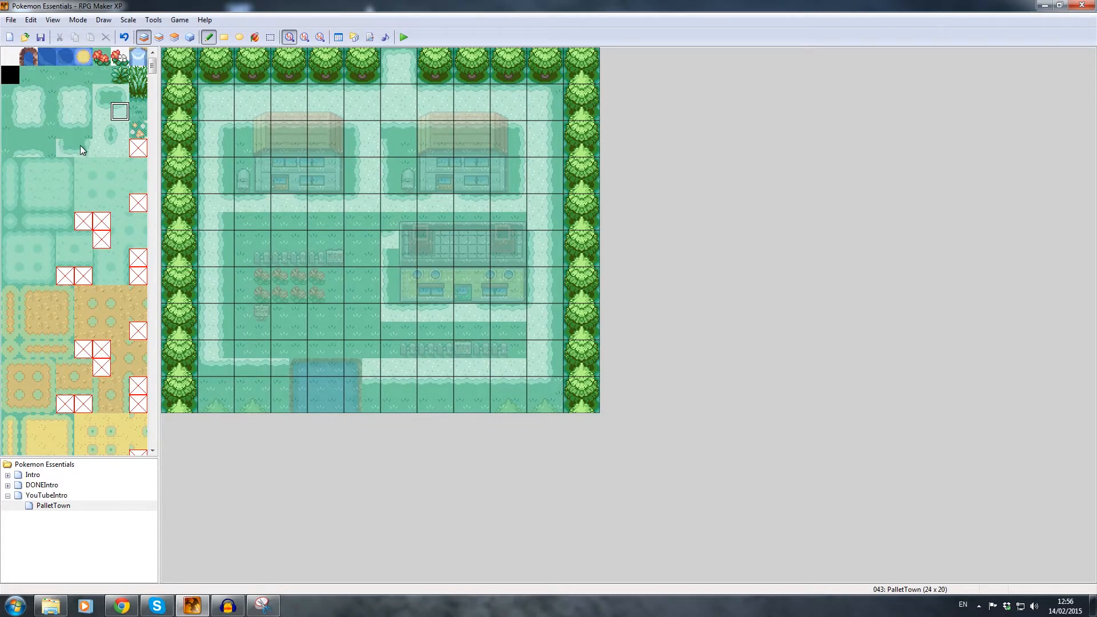
pyautogui.click(44, 149)
pyautogui.click(270, 37)
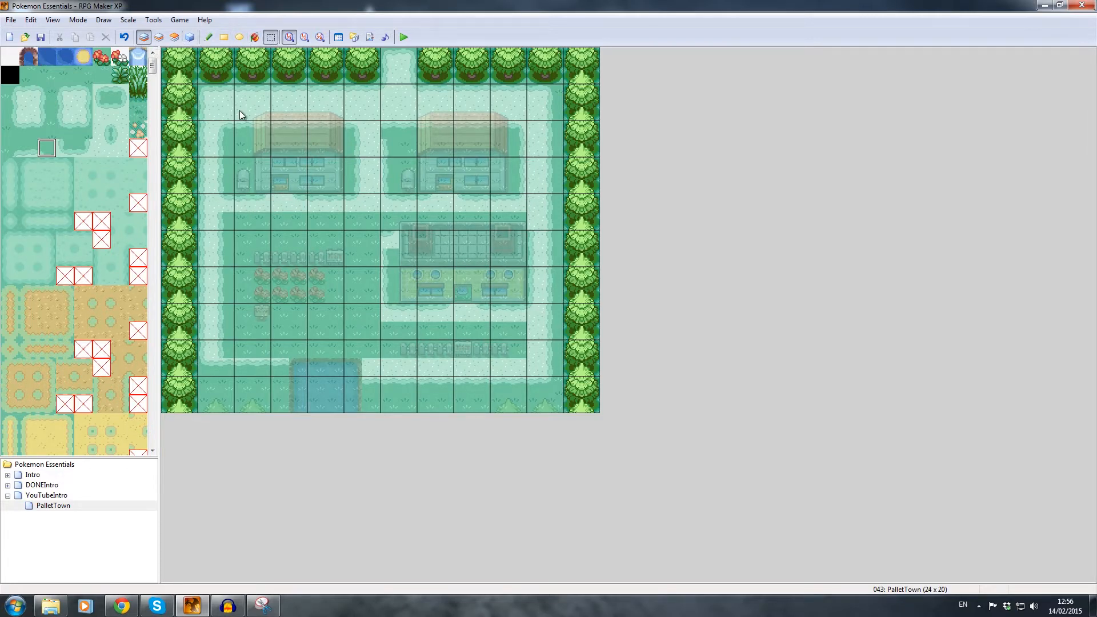
pyautogui.rightClick(221, 126)
pyautogui.click(286, 146)
pyautogui.rightClick(364, 200)
pyautogui.click(377, 225)
pyautogui.click(367, 193)
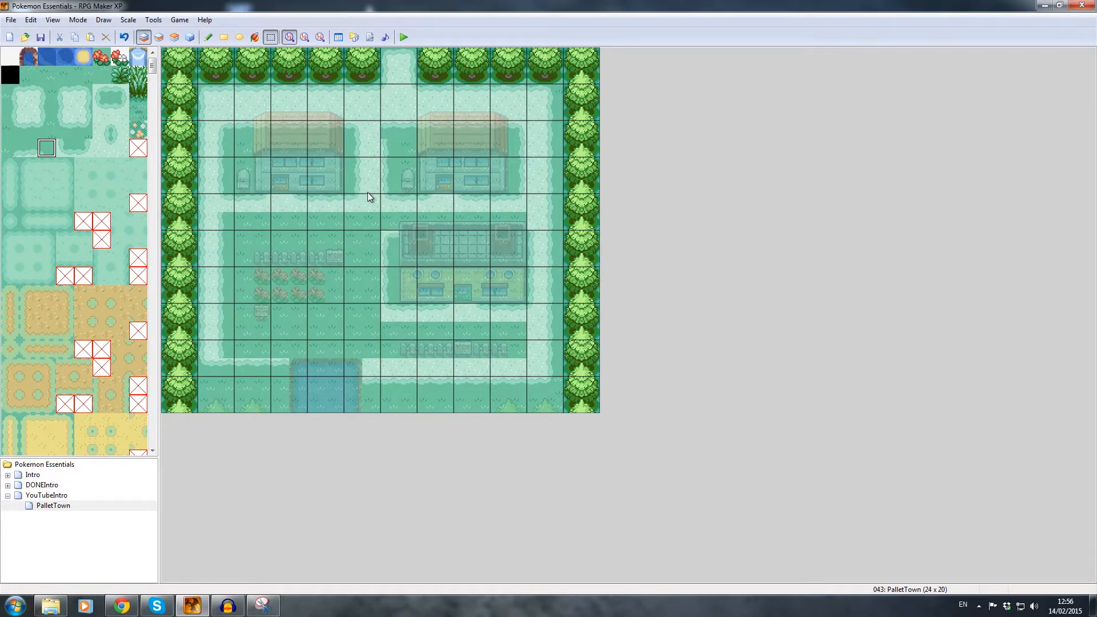
pyautogui.click(27, 105)
pyautogui.rightClick(334, 215)
pyautogui.click(251, 209)
pyautogui.moveTo(433, 222); pyautogui.dragTo(250, 210)
# - Widen the central path with light path tiles along row 9 and along row 10 from column 3 to column 11
pyautogui.click(208, 37)
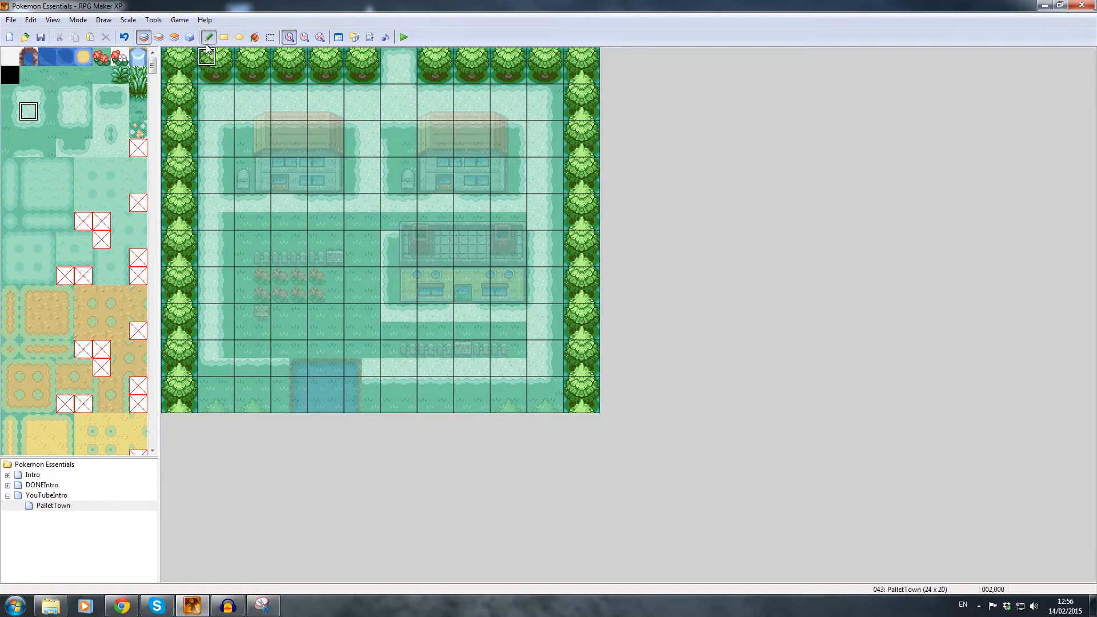
pyautogui.moveTo(224, 222); pyautogui.dragTo(390, 227)
pyautogui.moveTo(473, 224); pyautogui.dragTo(531, 225)
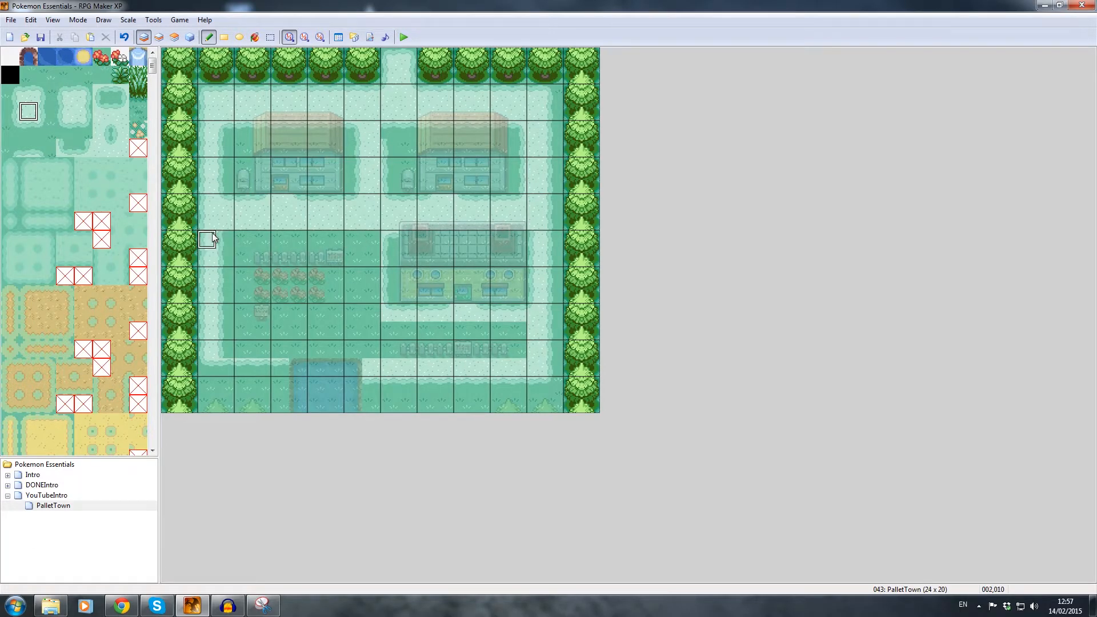
pyautogui.moveTo(222, 223)
pyautogui.mouseDown()
pyautogui.moveTo(280, 240)
pyautogui.moveTo(370, 242)
pyautogui.mouseUp()
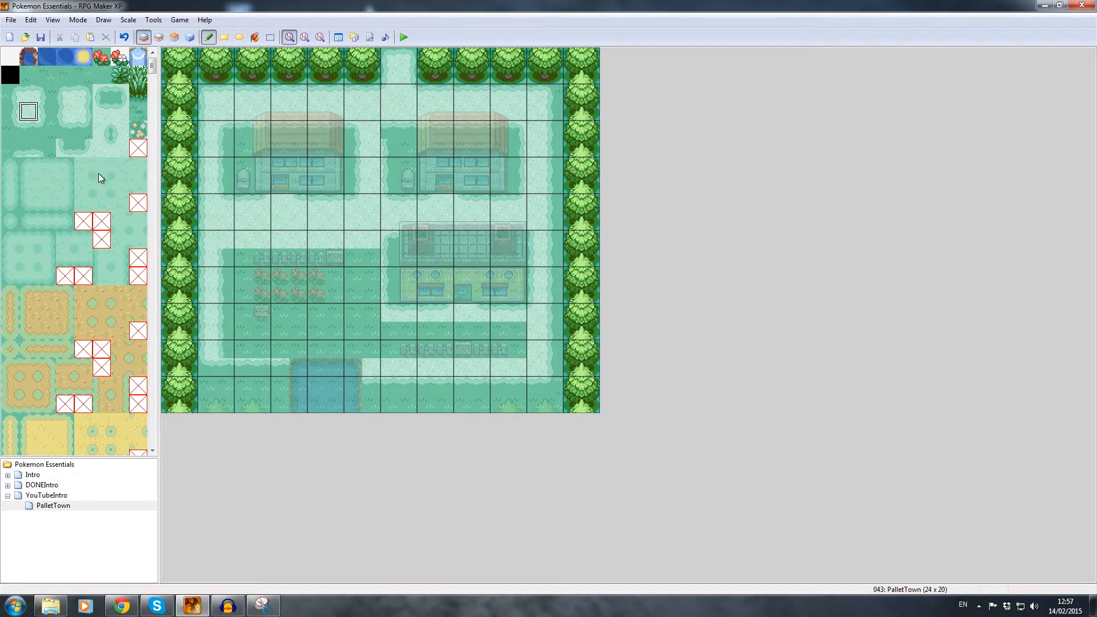
# - Border the northern side of the flower garden with grass-edge and corner tiles along row 11, from column 4 to column 11
pyautogui.click(80, 93)
pyautogui.click(69, 145)
pyautogui.click(106, 92)
pyautogui.click(32, 125)
pyautogui.click(120, 93)
pyautogui.click(119, 112)
pyautogui.click(82, 111)
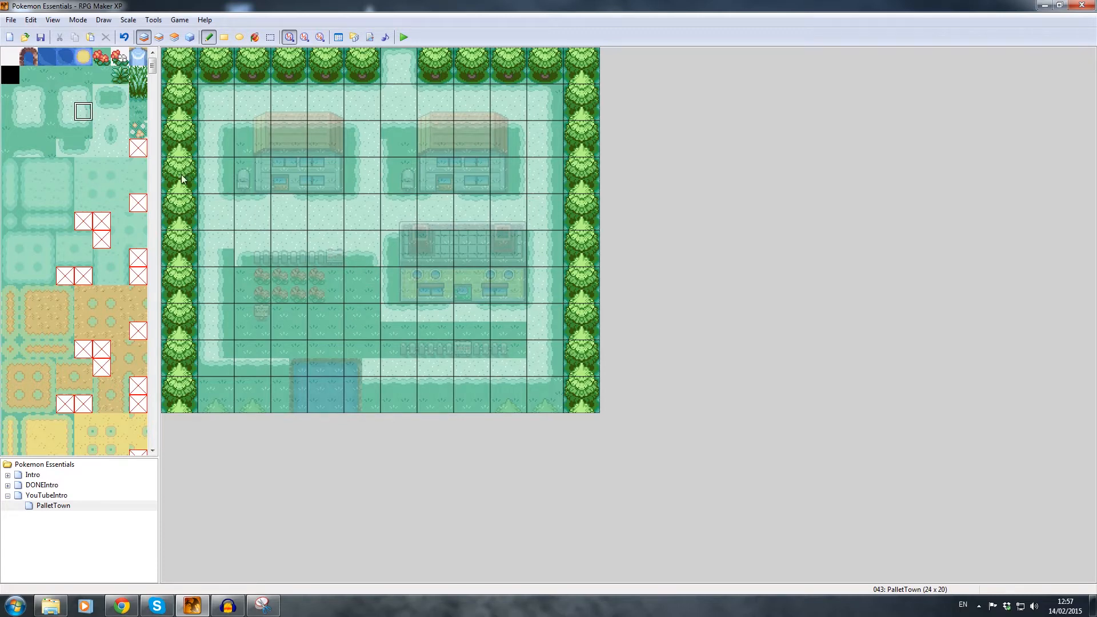
# - Edge the eastern side of the flower garden with path-edge tiles in column 11, down to row 14
pyautogui.click(44, 105)
pyautogui.click(370, 275)
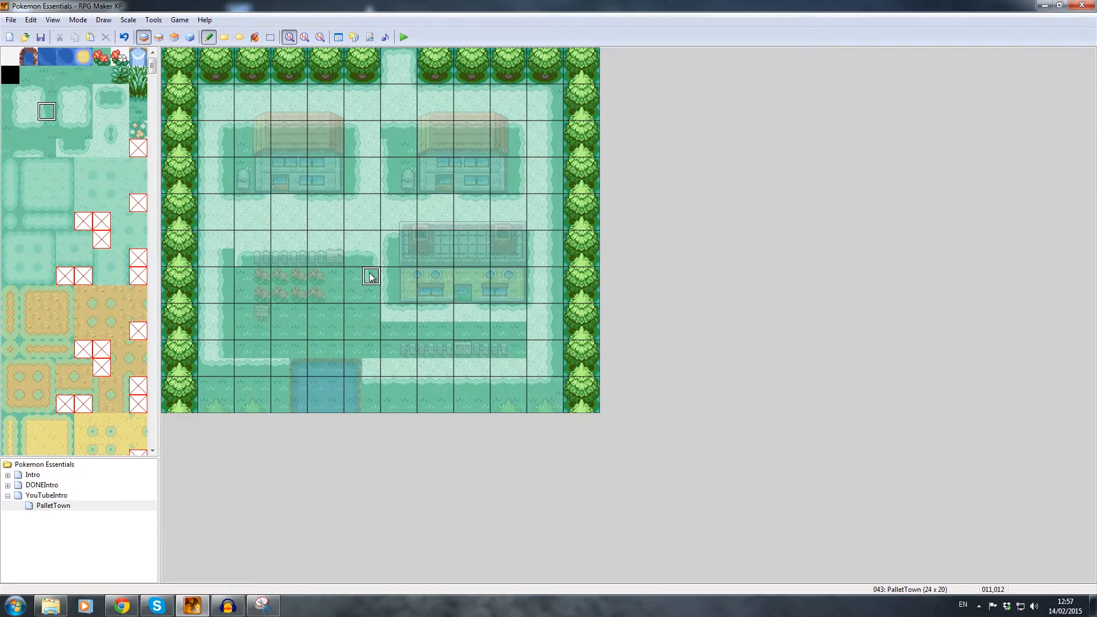
pyautogui.click(11, 111)
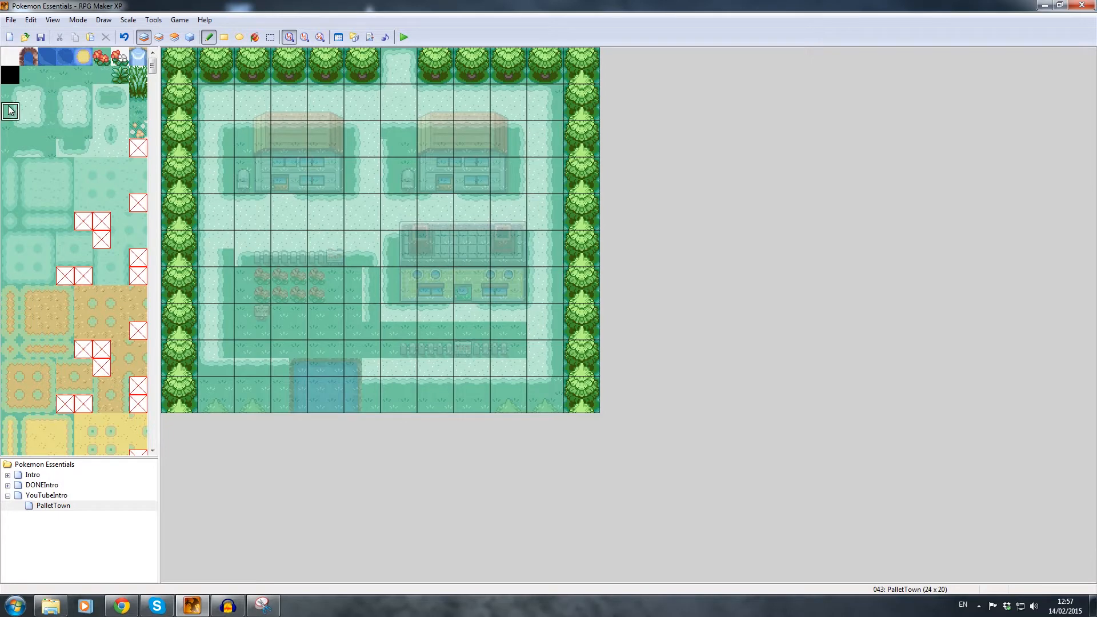
pyautogui.click(378, 314)
pyautogui.moveTo(367, 286); pyautogui.dragTo(372, 311)
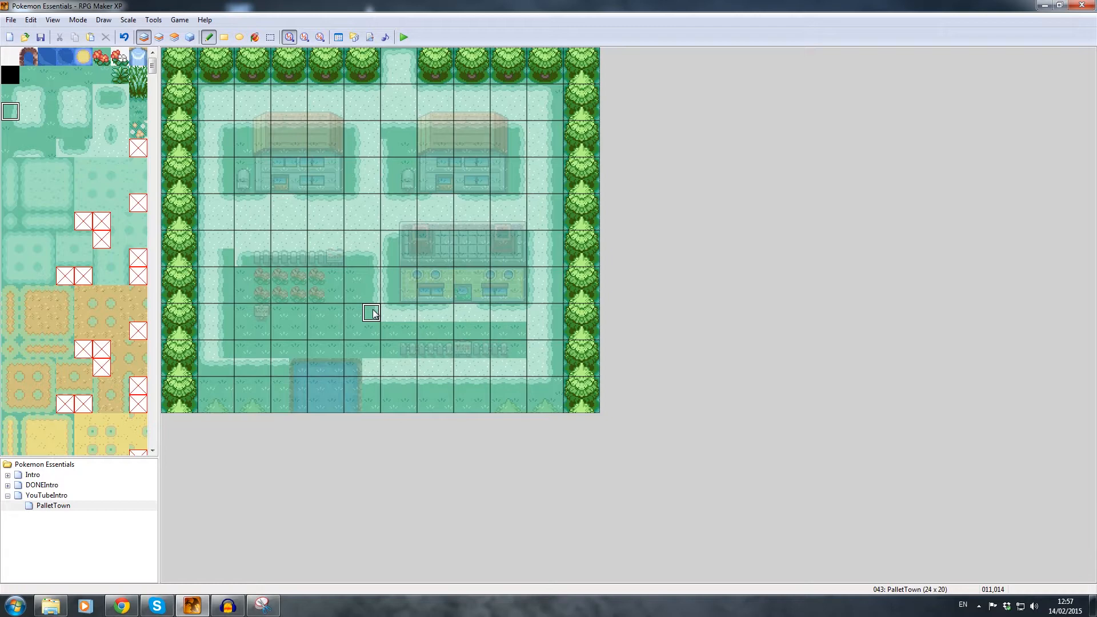
# - Fit a matching path-corner tile at column 11, row 15, at the flower garden's southeast corner
pyautogui.click(102, 111)
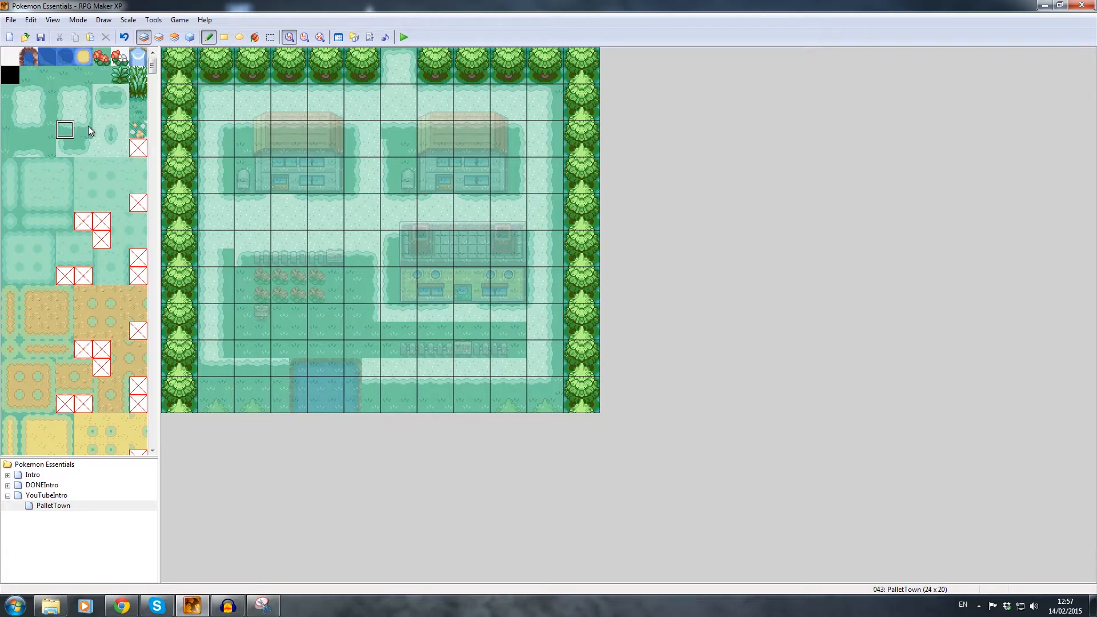
pyautogui.click(370, 328)
pyautogui.click(28, 130)
pyautogui.click(370, 326)
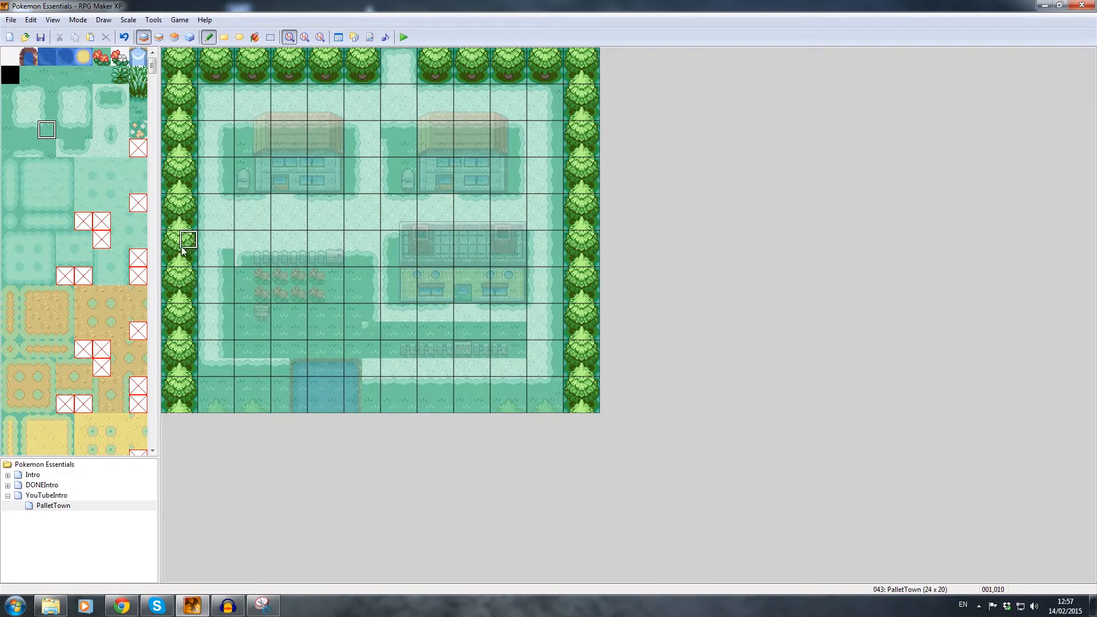
pyautogui.click(46, 93)
pyautogui.click(371, 330)
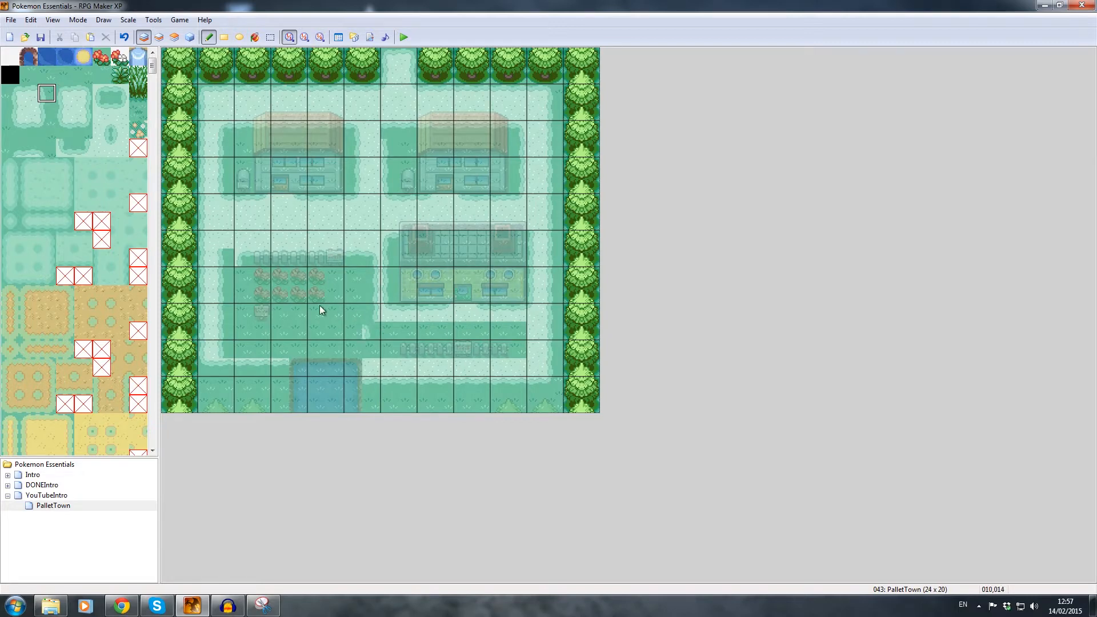
pyautogui.click(85, 93)
pyautogui.click(368, 330)
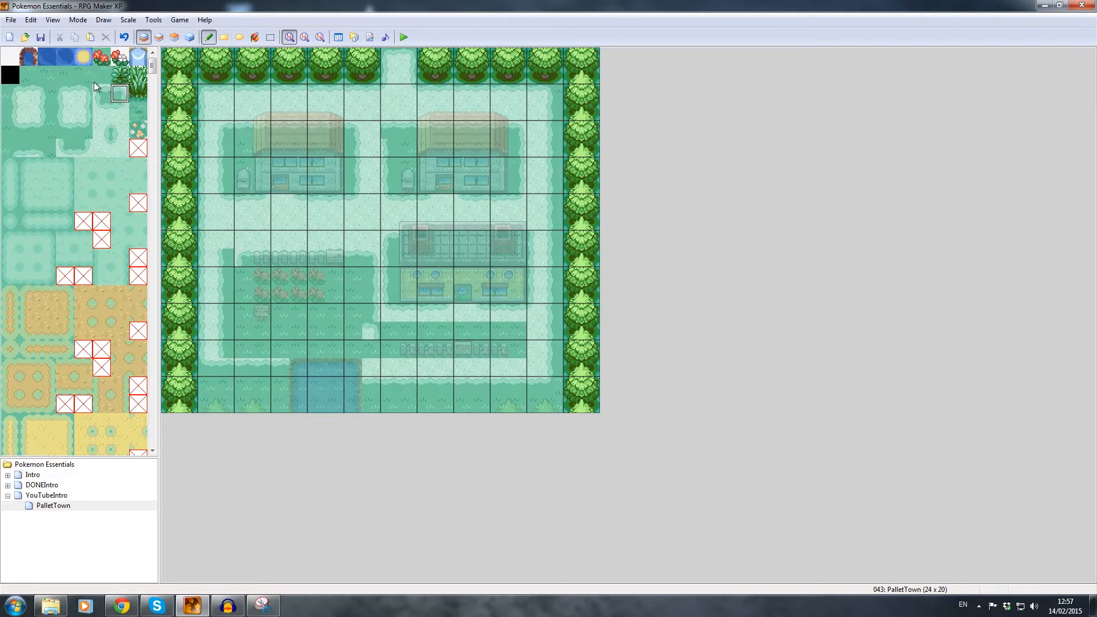
pyautogui.click(119, 110)
pyautogui.click(370, 331)
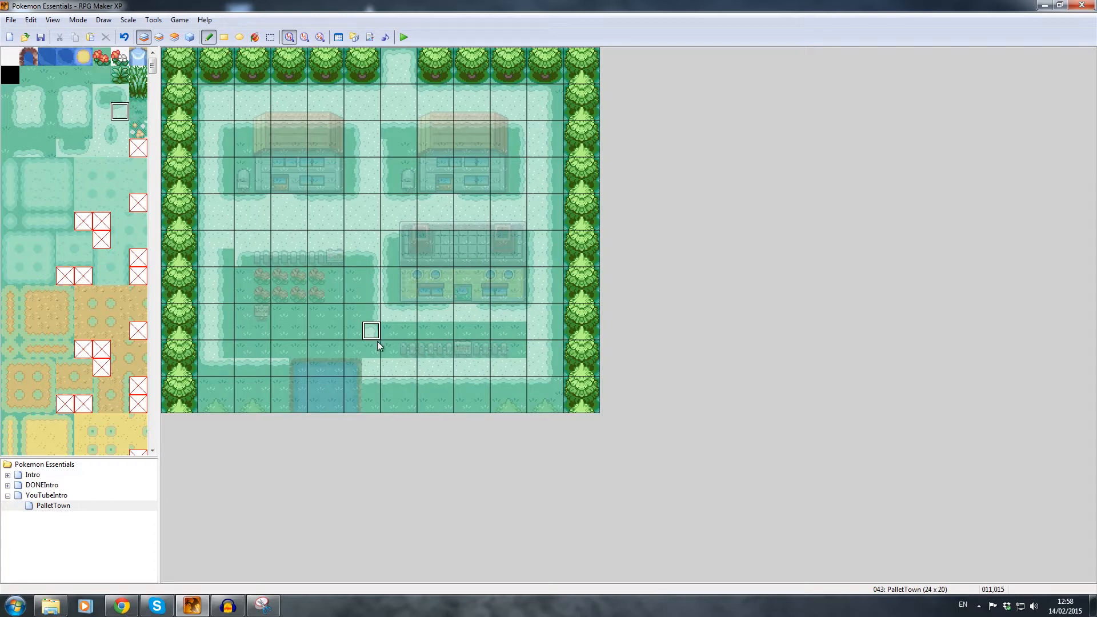
# - Run path-edge tiles along row 15 below the flower garden and fit a corner tile at column 4
pyautogui.click(28, 92)
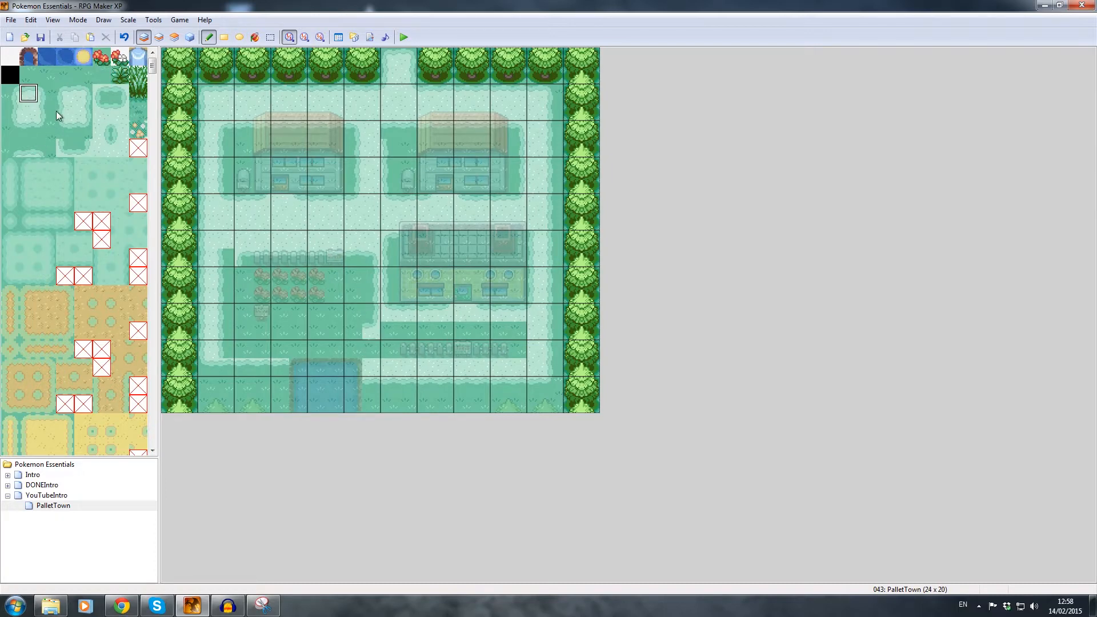
pyautogui.moveTo(328, 334); pyautogui.dragTo(240, 332)
pyautogui.click(101, 93)
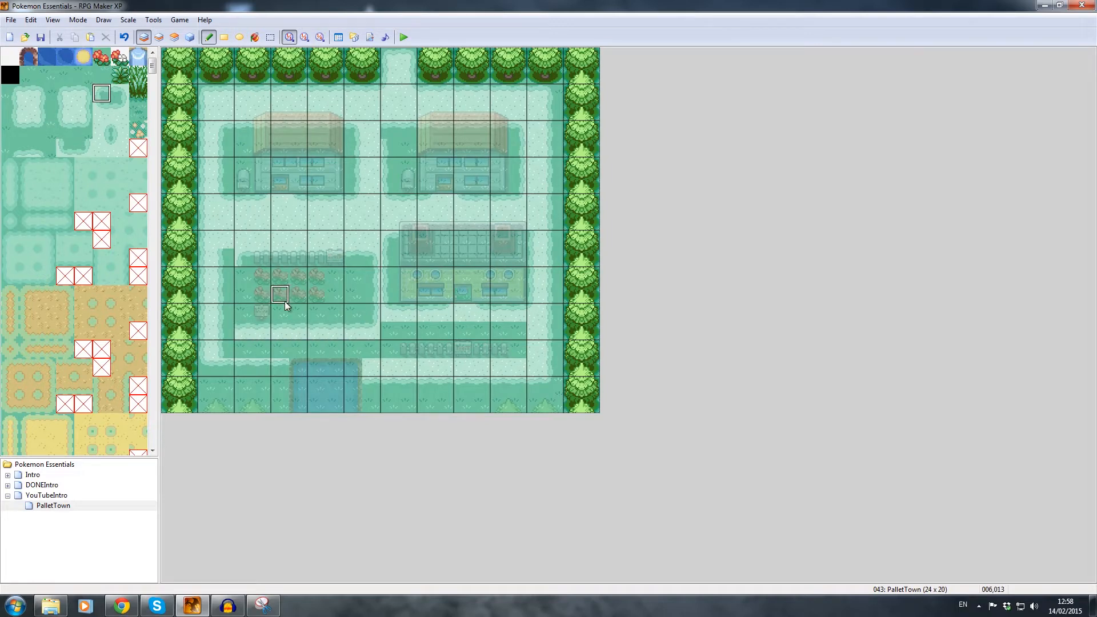
pyautogui.click(243, 331)
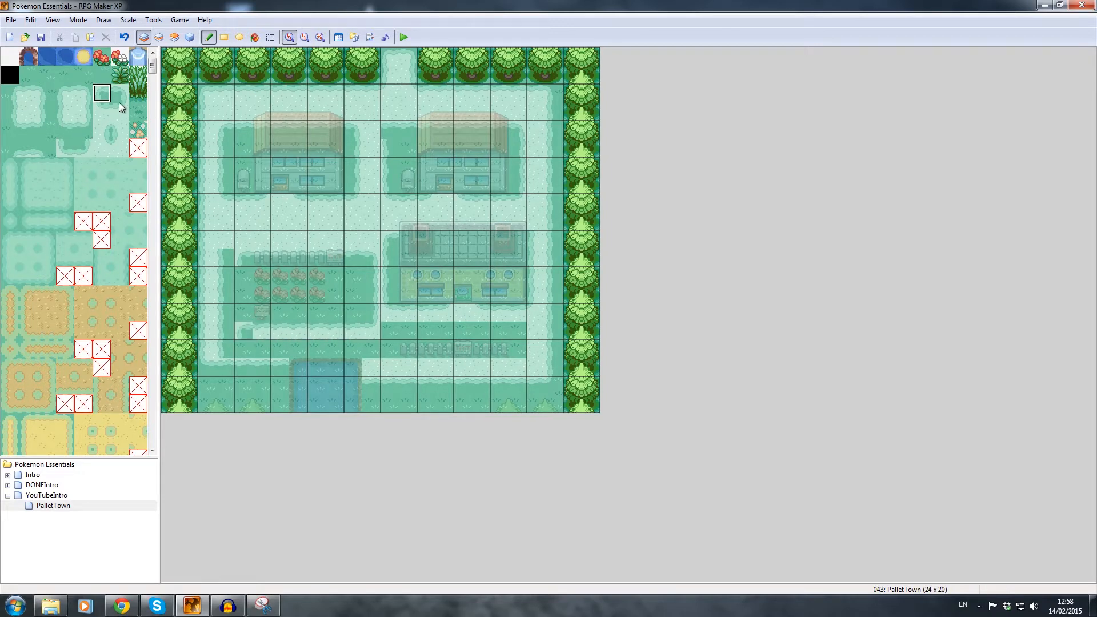
pyautogui.click(102, 110)
pyautogui.click(244, 329)
# - Edge the garden's western side in column 4 and fill column 3 and row 16 around it with light path tiles
pyautogui.click(12, 111)
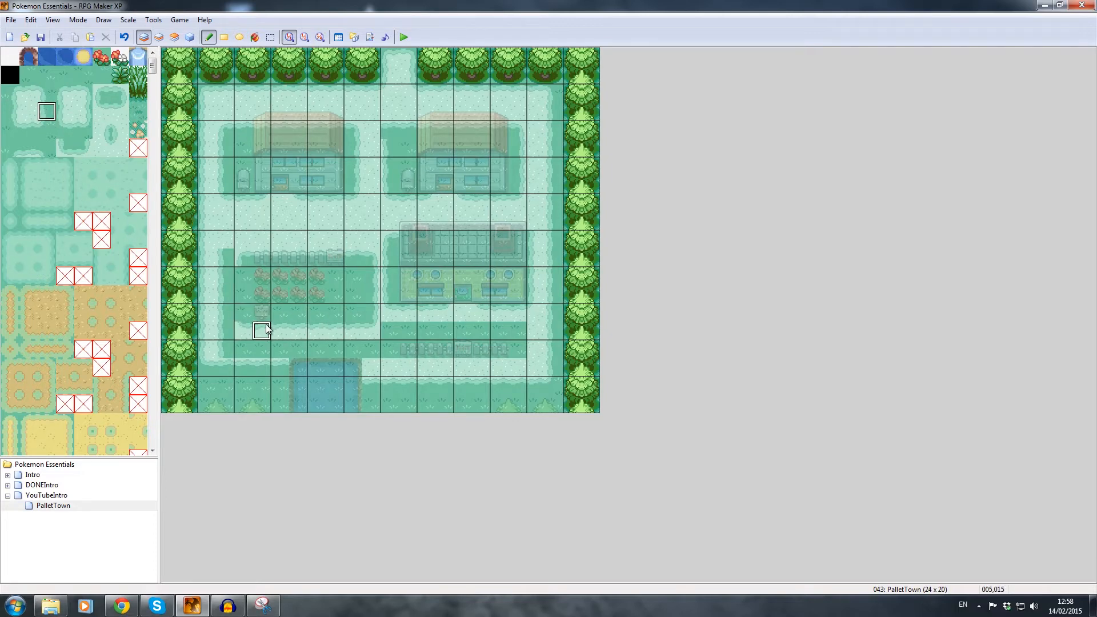
pyautogui.click(28, 111)
pyautogui.moveTo(229, 332)
pyautogui.mouseDown()
pyautogui.moveTo(225, 348)
pyautogui.moveTo(374, 353)
pyautogui.mouseUp()
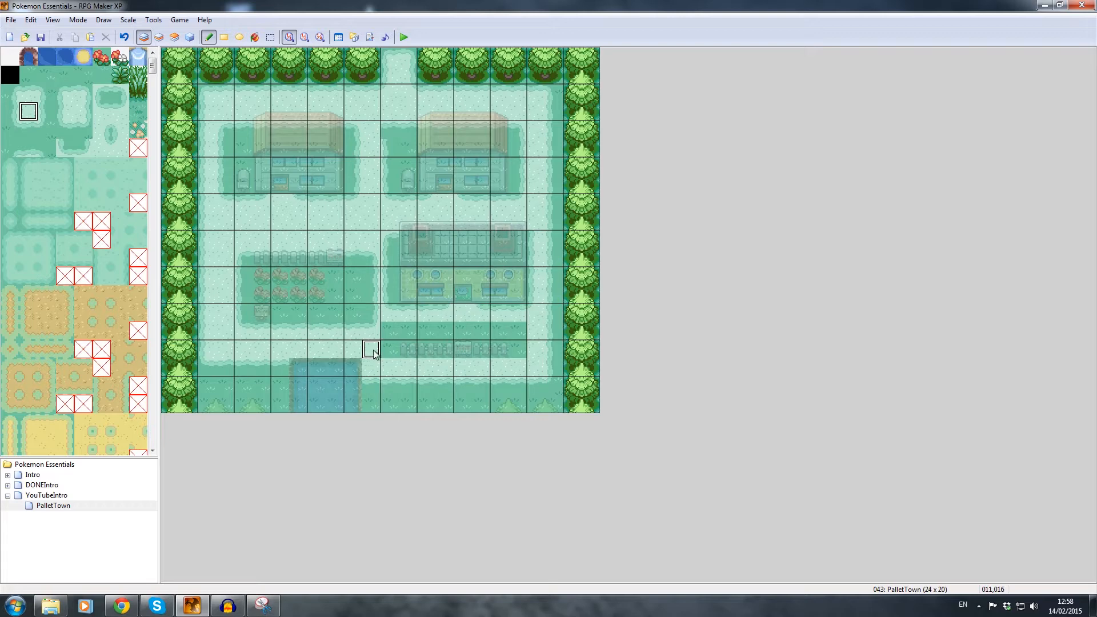
# - Fit rounded corner and edge tiles at both ends of the fenced grass strip below the lab, in columns 12 and 19
pyautogui.click(100, 113)
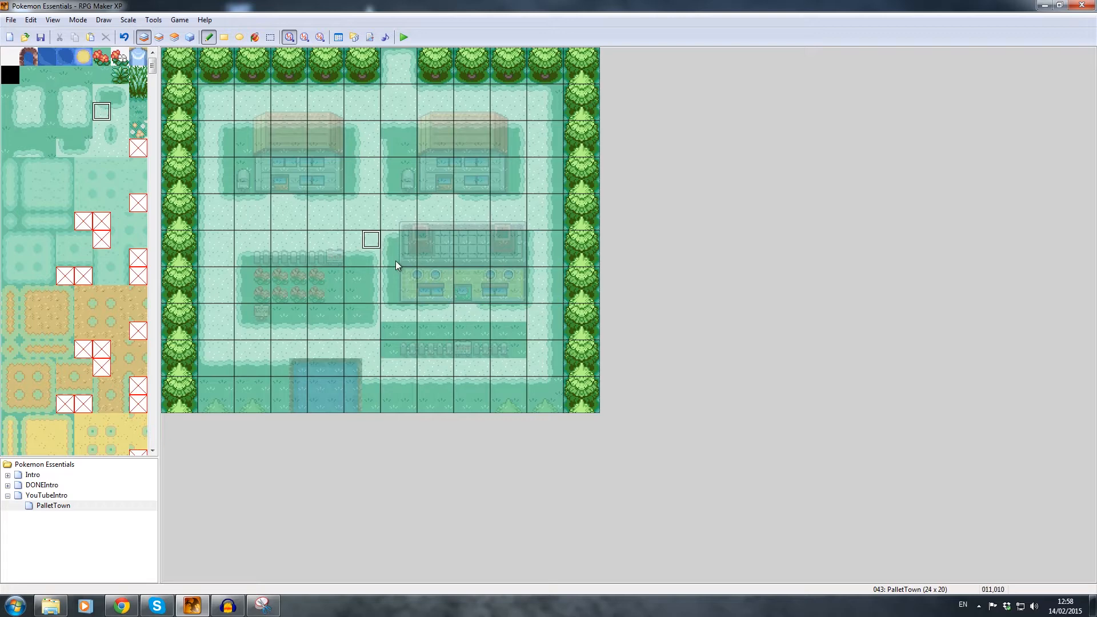
pyautogui.click(395, 350)
pyautogui.click(119, 93)
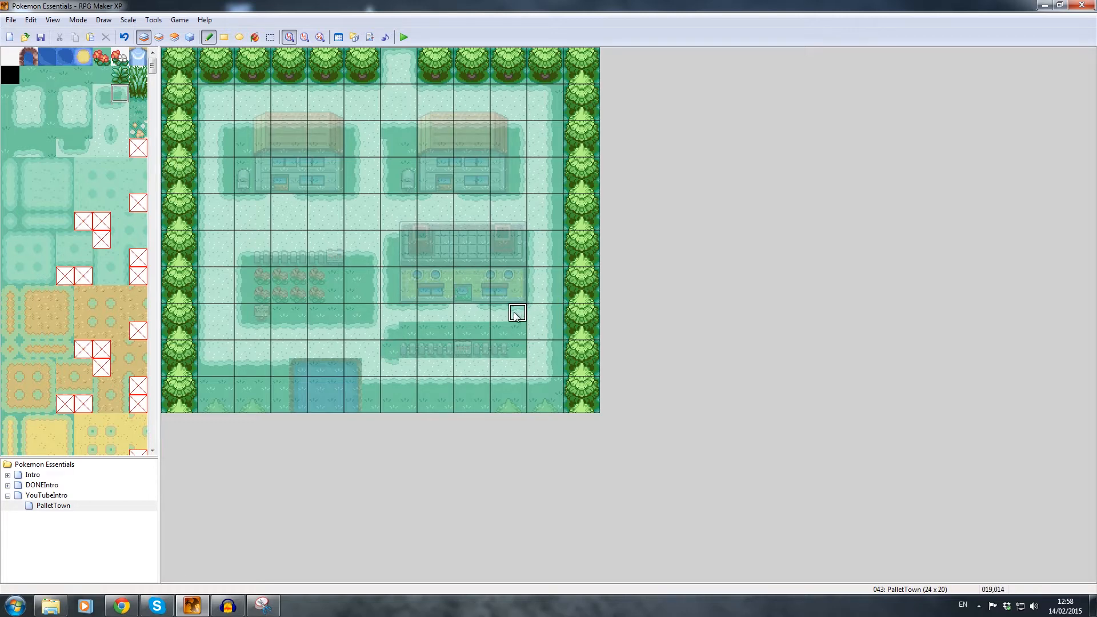
pyautogui.click(120, 110)
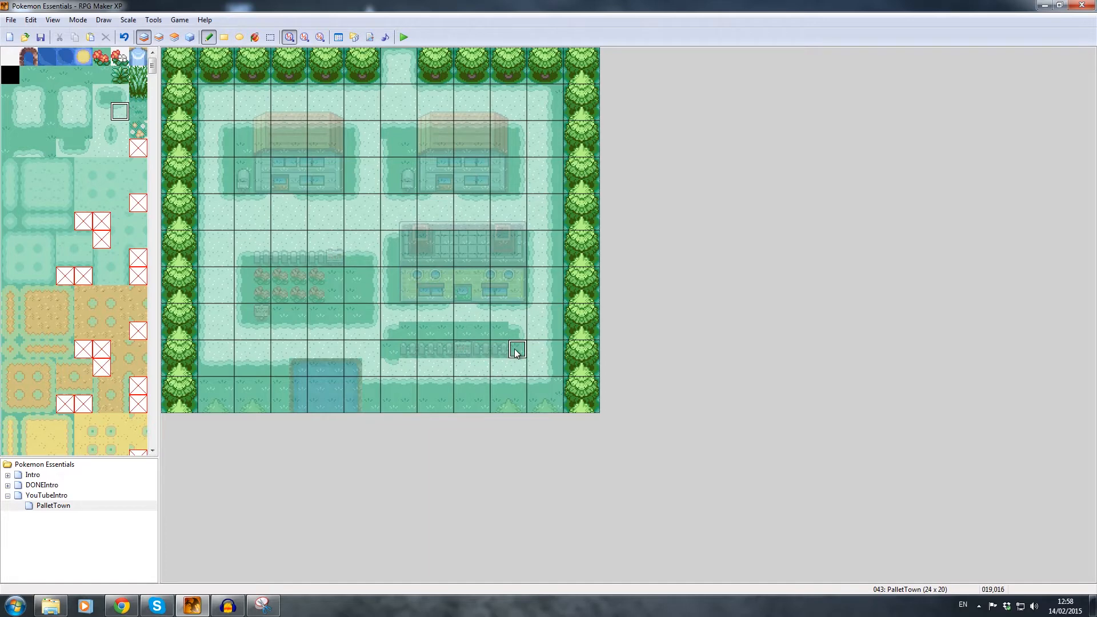
pyautogui.click(25, 113)
pyautogui.click(10, 111)
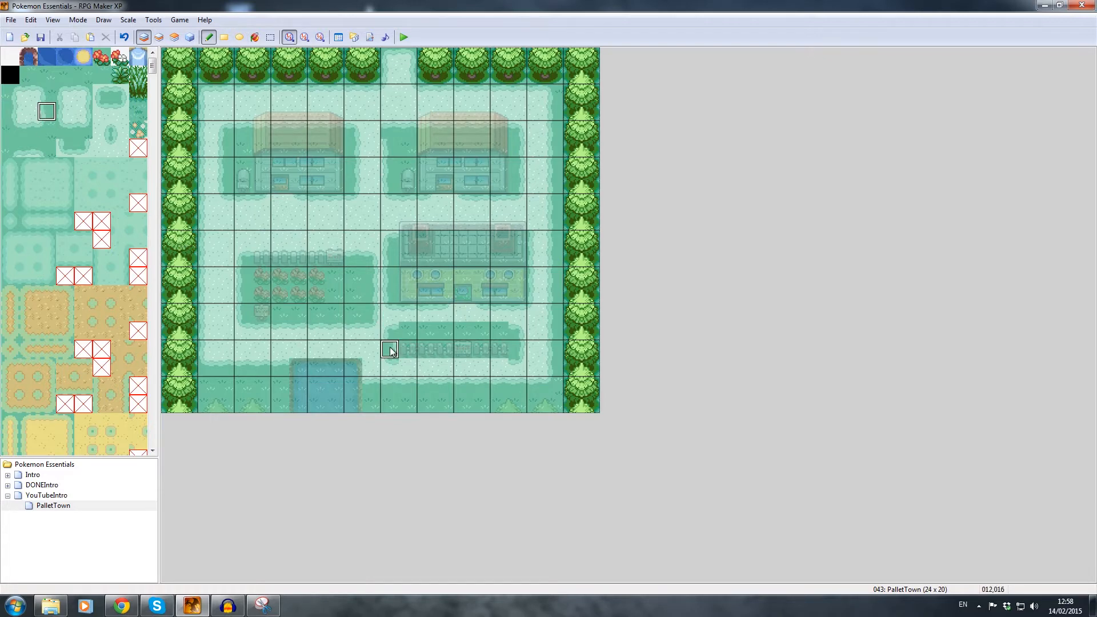
# - Touch up the fenced strip below the lab with grass and lay path-edge tiles along row 15 above the fence
pyautogui.click(53, 79)
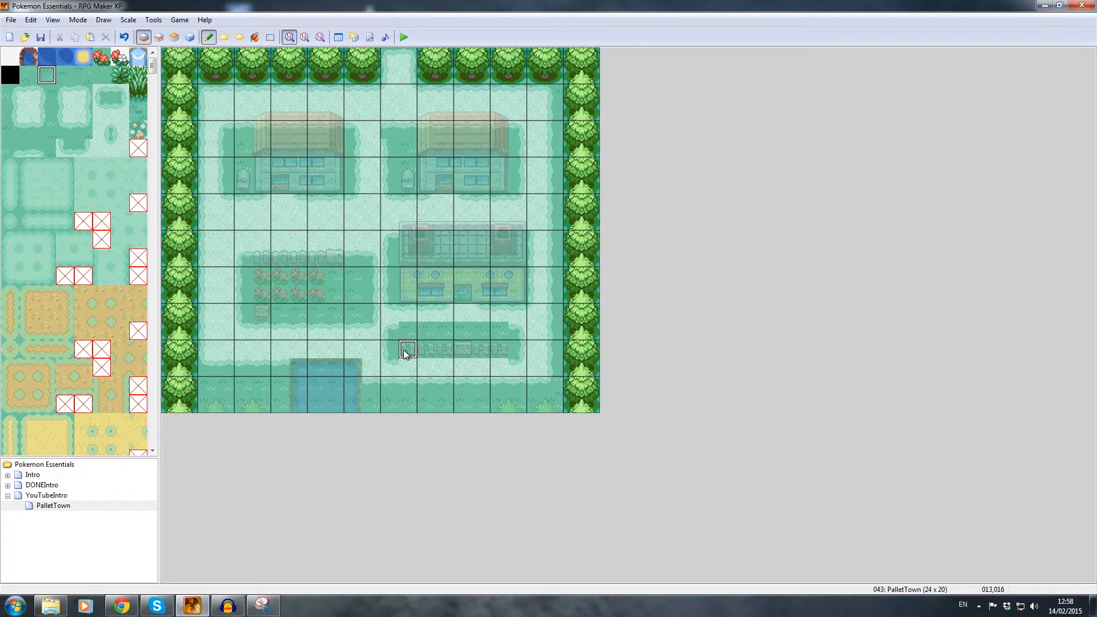
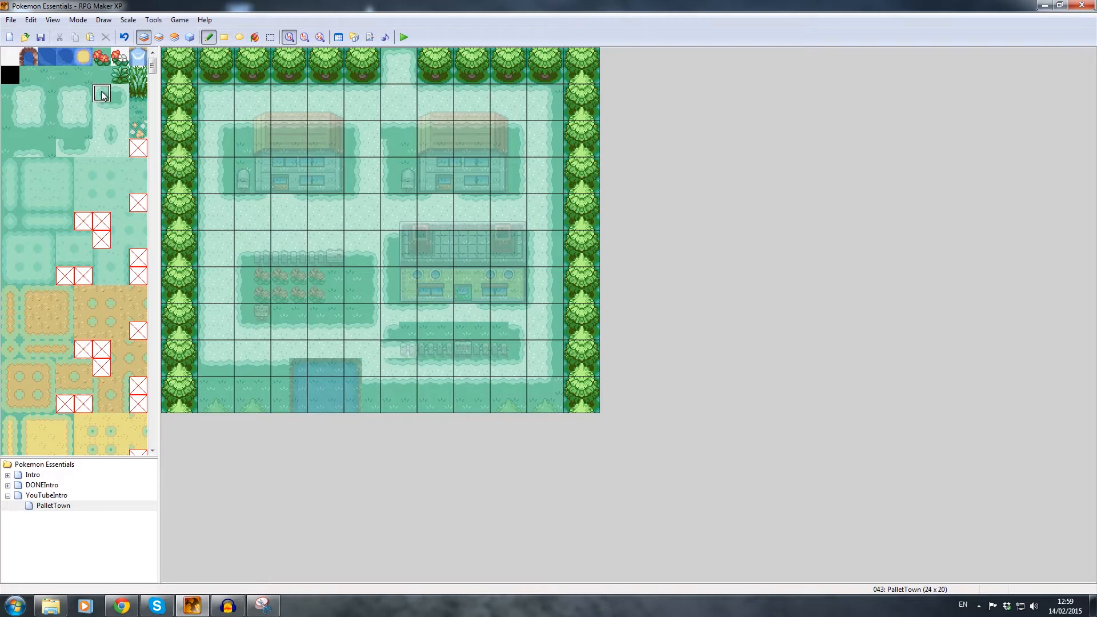
pyautogui.click(28, 129)
pyautogui.moveTo(393, 354)
pyautogui.mouseDown()
pyautogui.moveTo(409, 357)
pyautogui.moveTo(404, 333)
pyautogui.moveTo(507, 333)
pyautogui.mouseUp()
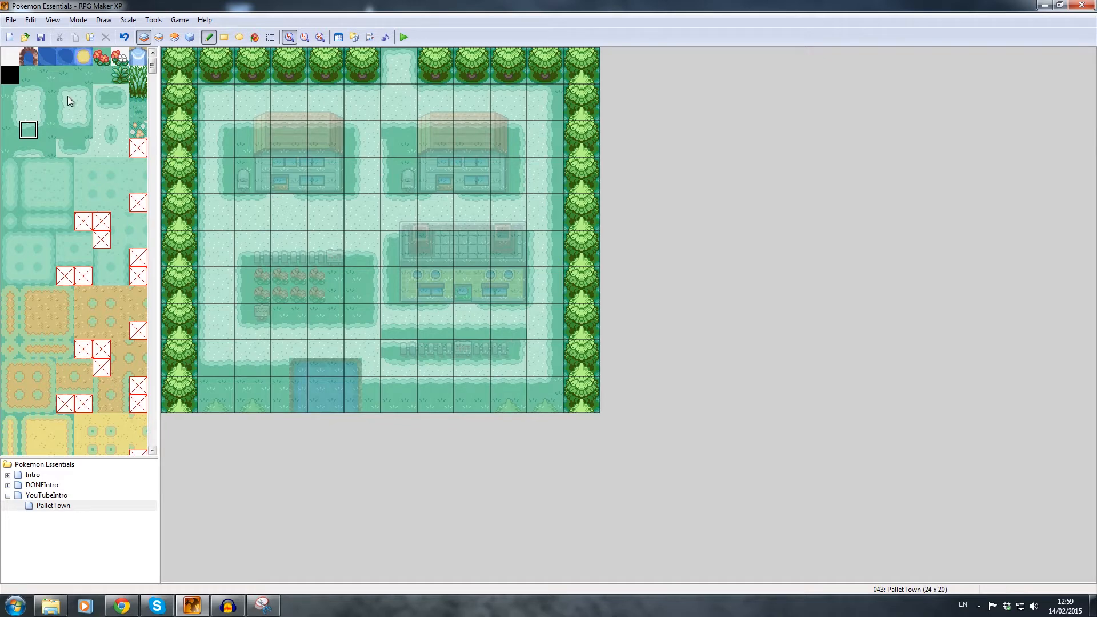
# - Fit rounded corner and path-edge tiles in row 15 at both ends of the fenced grass strip below the lab
pyautogui.click(45, 92)
pyautogui.click(83, 92)
pyautogui.click(519, 329)
pyautogui.click(11, 93)
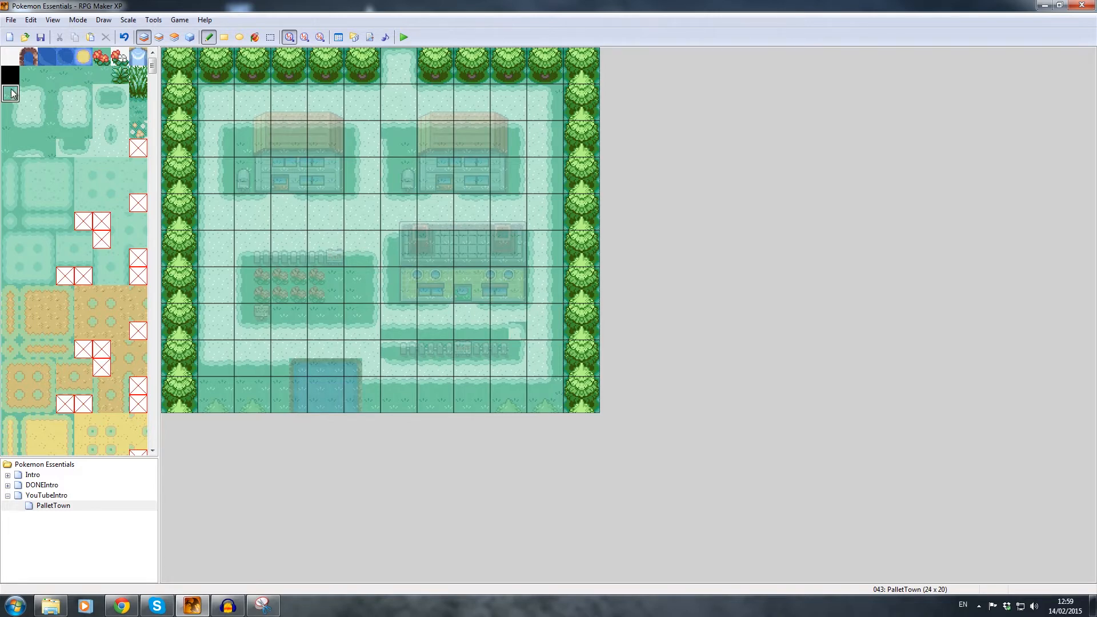
pyautogui.click(46, 92)
pyautogui.click(517, 330)
pyautogui.click(517, 330)
pyautogui.click(102, 93)
pyautogui.click(407, 331)
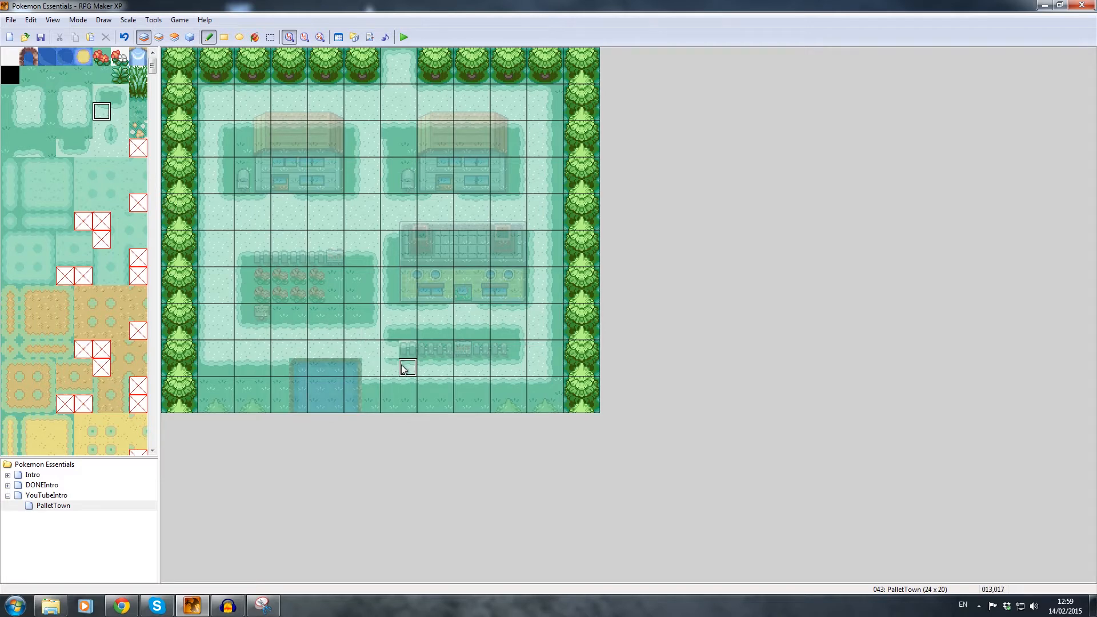
# - Touch up the western end of the fenced strip in column 12, row 16, with a path-corner tile
pyautogui.click(100, 98)
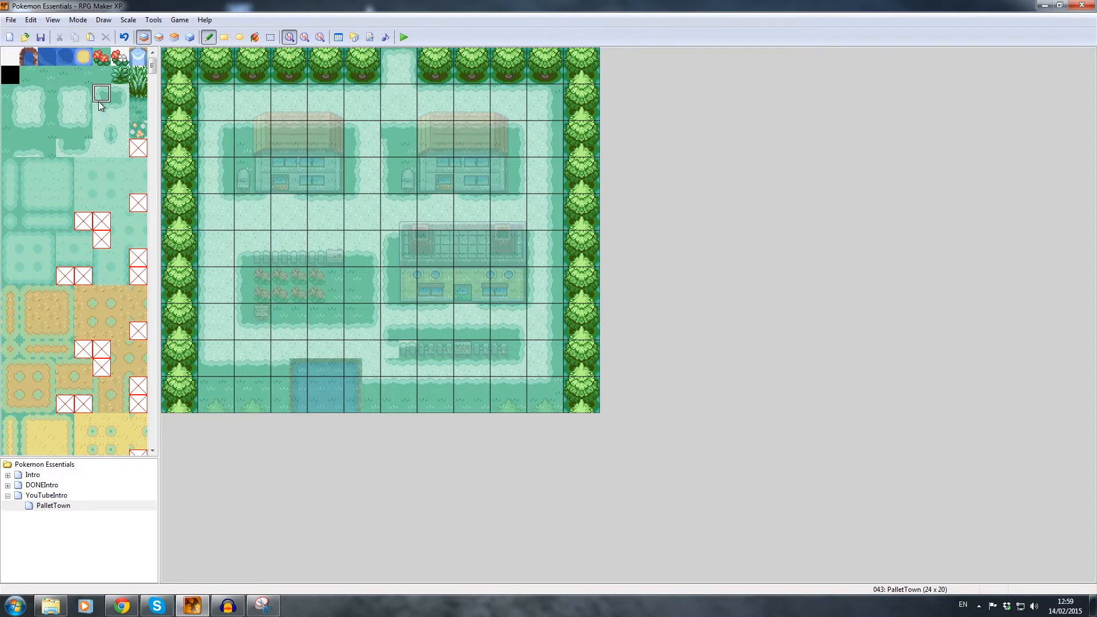
pyautogui.click(16, 95)
pyautogui.click(67, 95)
pyautogui.click(66, 148)
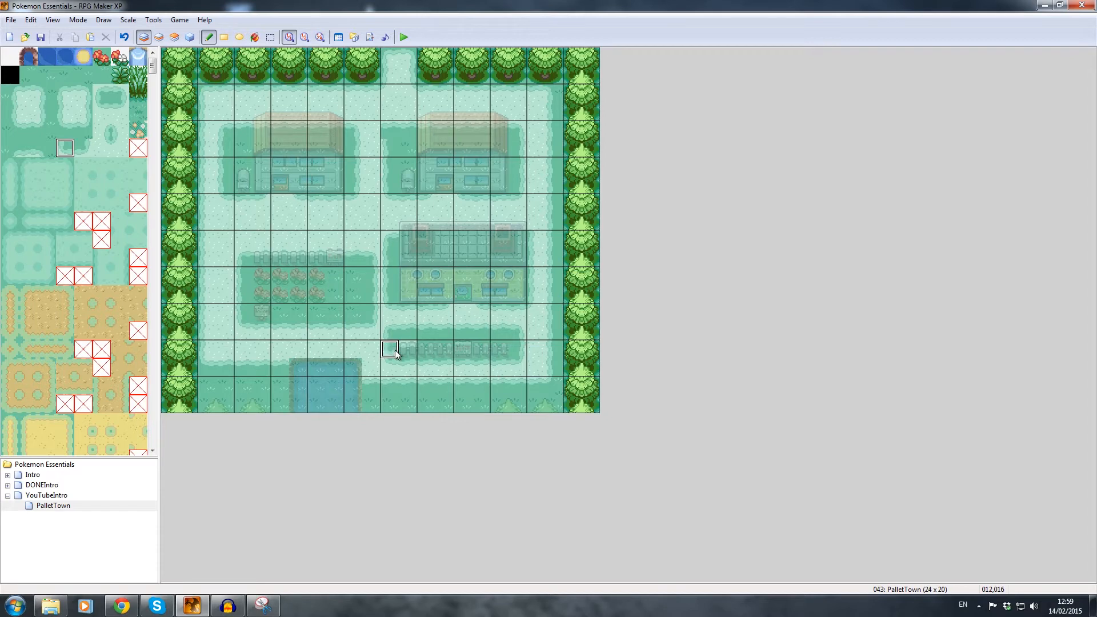
pyautogui.click(82, 149)
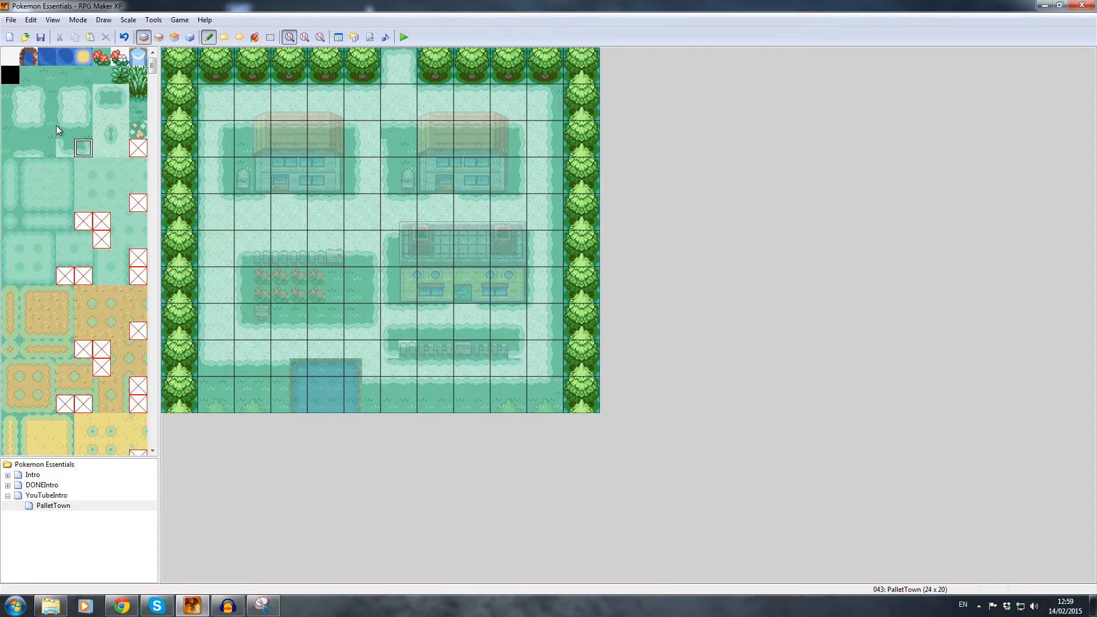
# - Finish the path edging in row 16 around the fence below the lab, starting from column 13
pyautogui.click(28, 129)
pyautogui.click(23, 91)
pyautogui.click(76, 126)
pyautogui.click(24, 122)
pyautogui.click(80, 149)
pyautogui.click(33, 152)
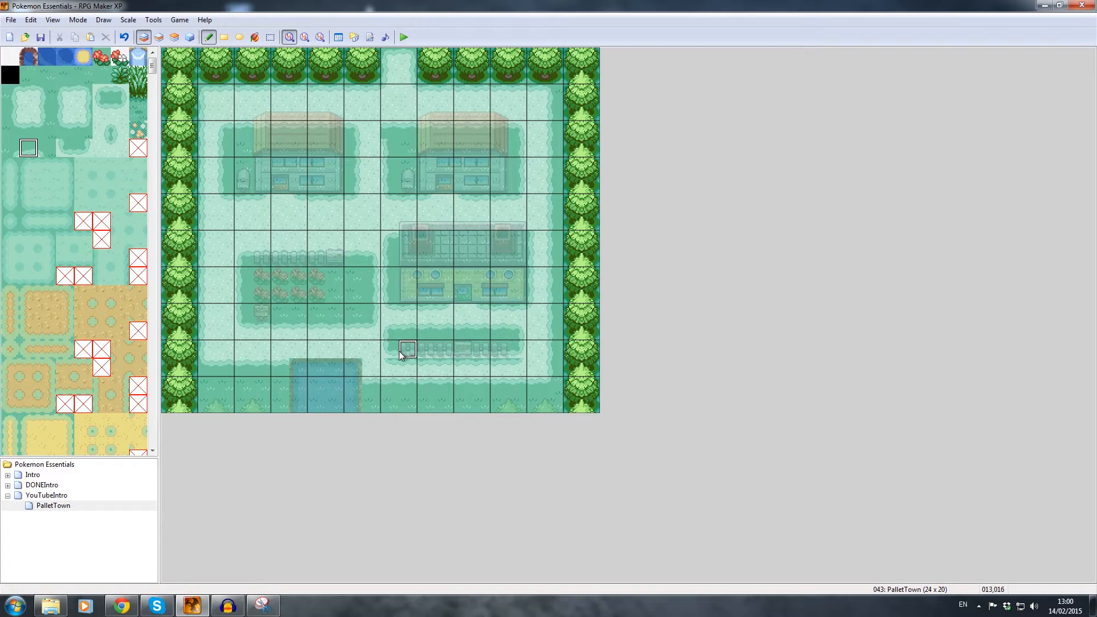
pyautogui.click(24, 98)
pyautogui.click(36, 111)
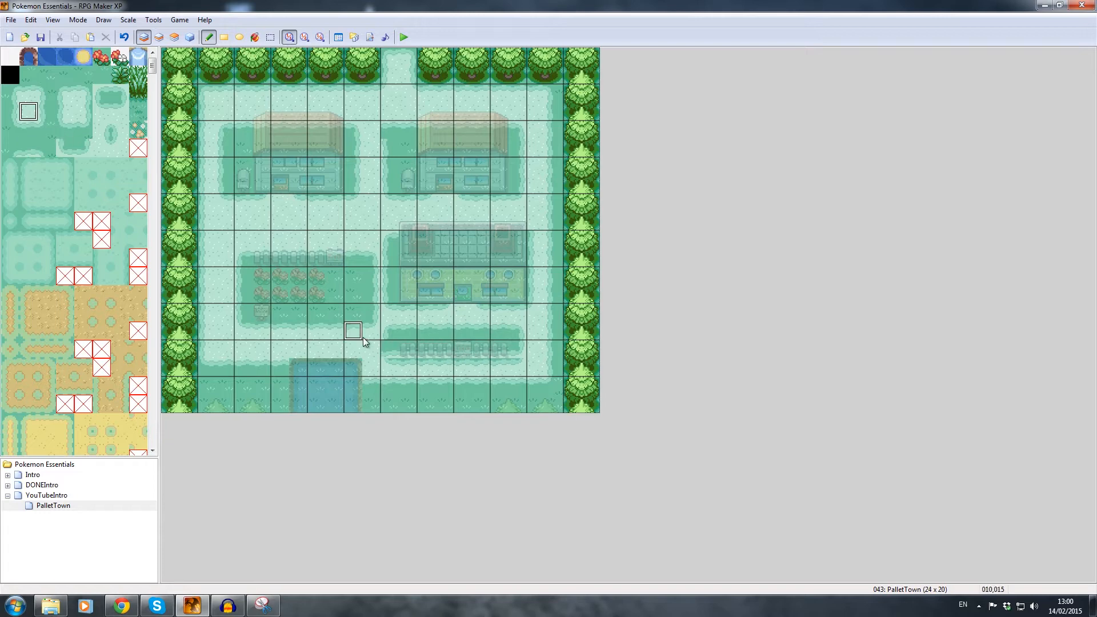
pyautogui.click(101, 111)
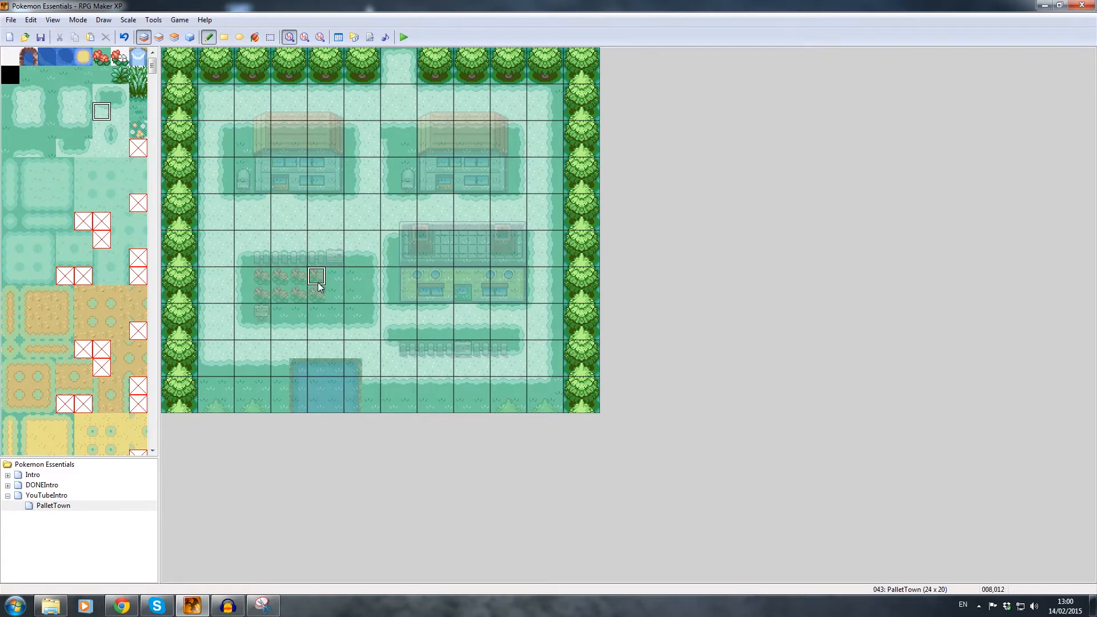
pyautogui.click(65, 148)
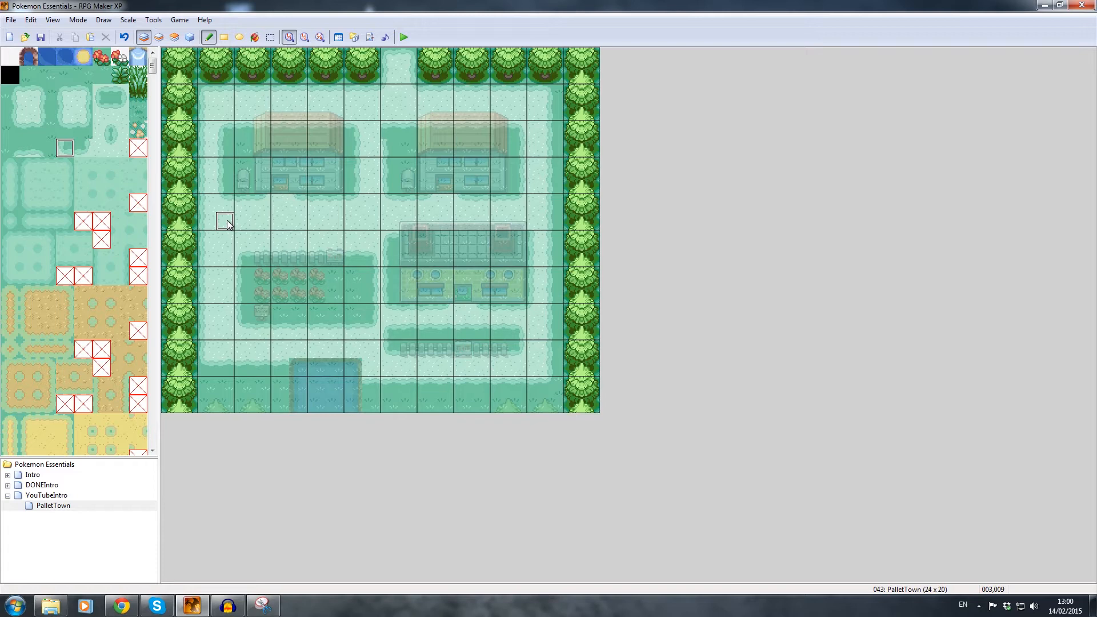
# - Switch to the event layer to view the whole PalletTown map and look through its outdoor tileset
pyautogui.click(189, 38)
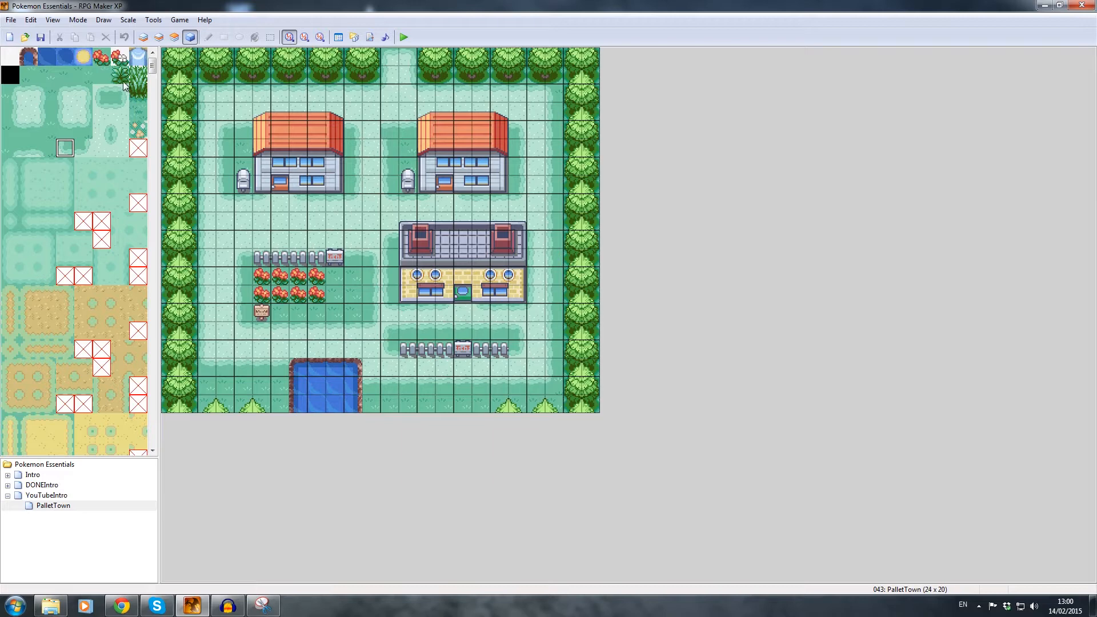
pyautogui.click(65, 129)
pyautogui.moveTo(153, 68); pyautogui.dragTo(170, 445)
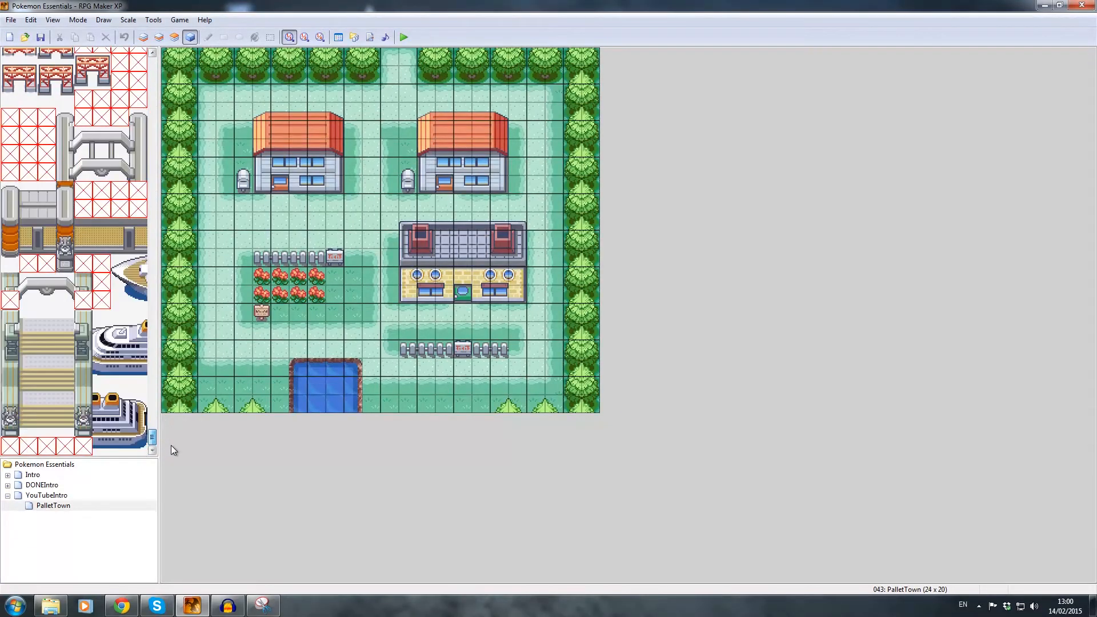
pyautogui.rightClick(49, 507)
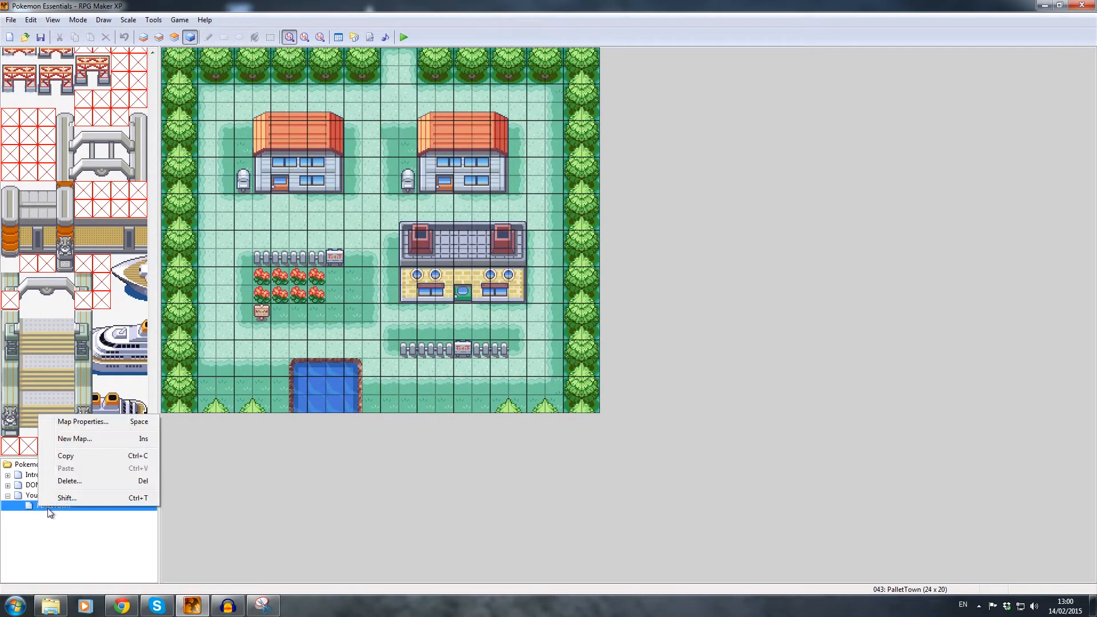
pyautogui.click(156, 330)
pyautogui.scroll(-3, 152, 429)
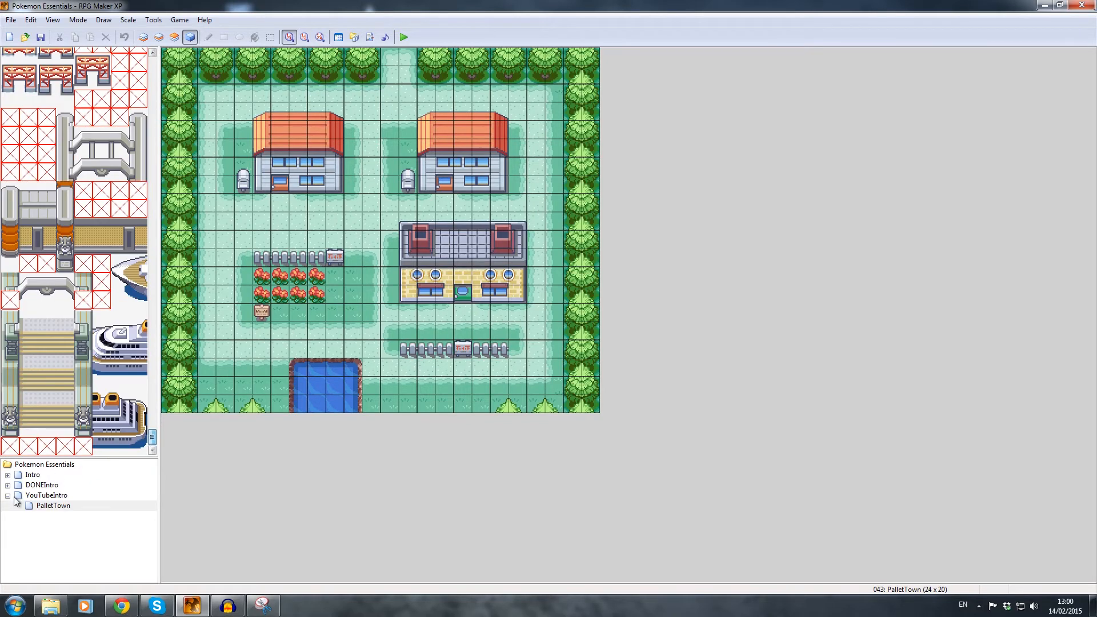
# - Create a new map under YouTubeIntro, 23 wide by 18 high, using the 004: Poké Center tileset
pyautogui.rightClick(48, 495)
pyautogui.click(84, 516)
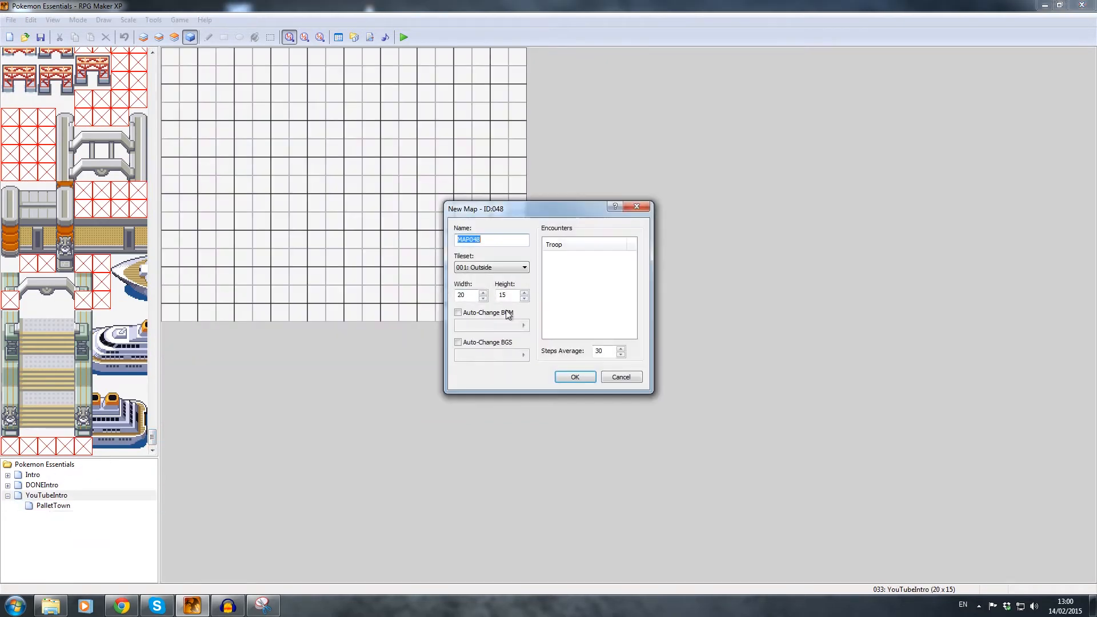
pyautogui.click(483, 292)
pyautogui.click(482, 291)
pyautogui.click(524, 293)
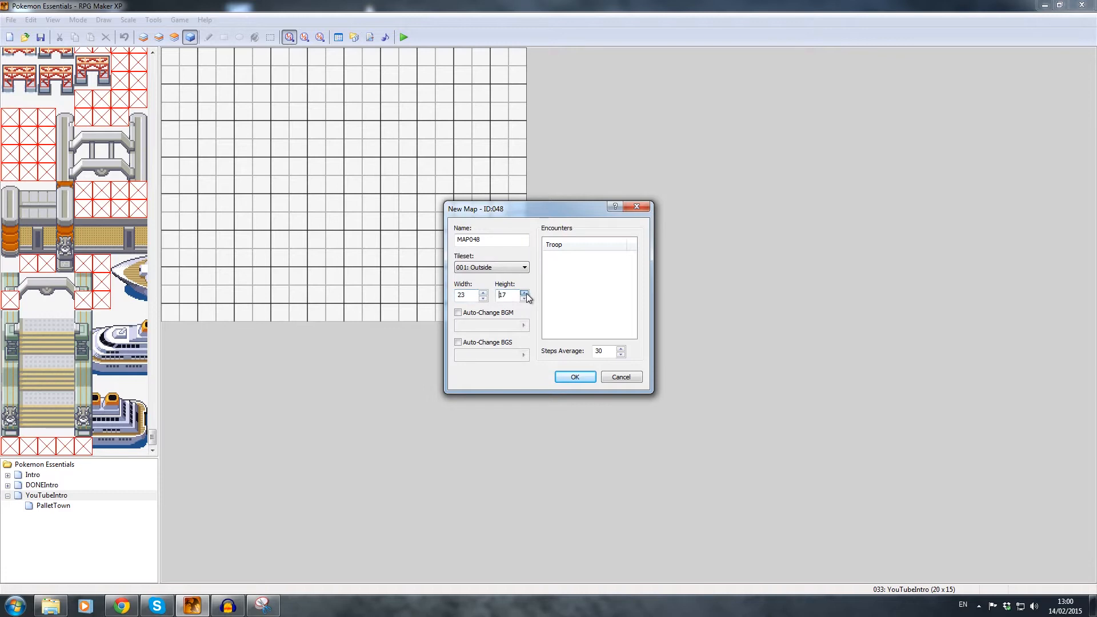
pyautogui.click(491, 267)
pyautogui.click(485, 302)
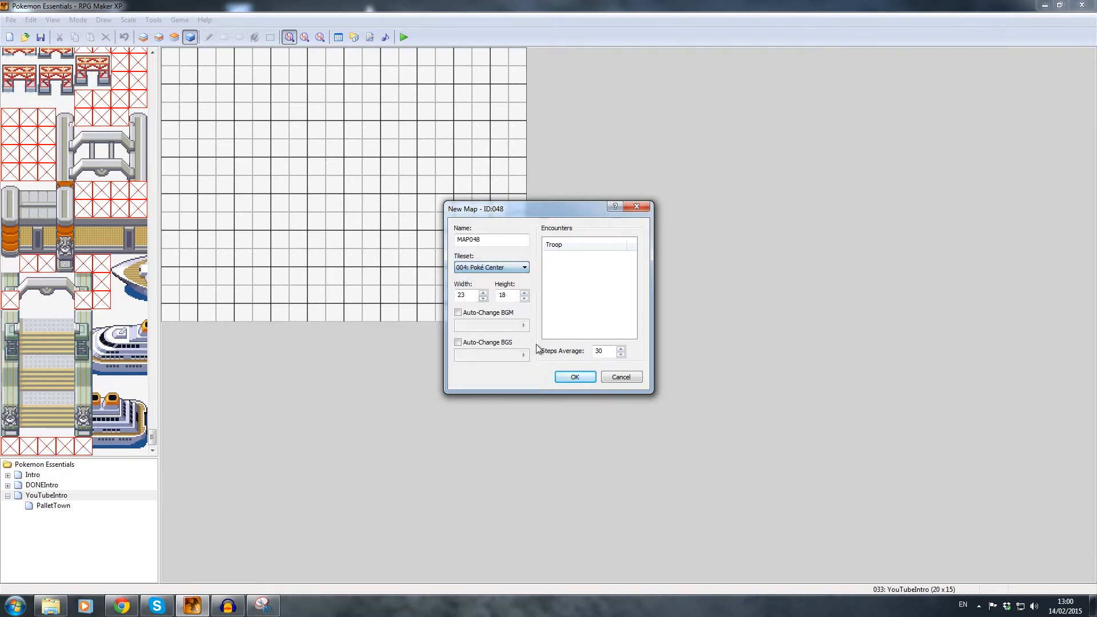
pyautogui.click(573, 376)
# - Look through the Poké Center tileset and delete the new blank map from under YouTubeIntro
pyautogui.click(108, 131)
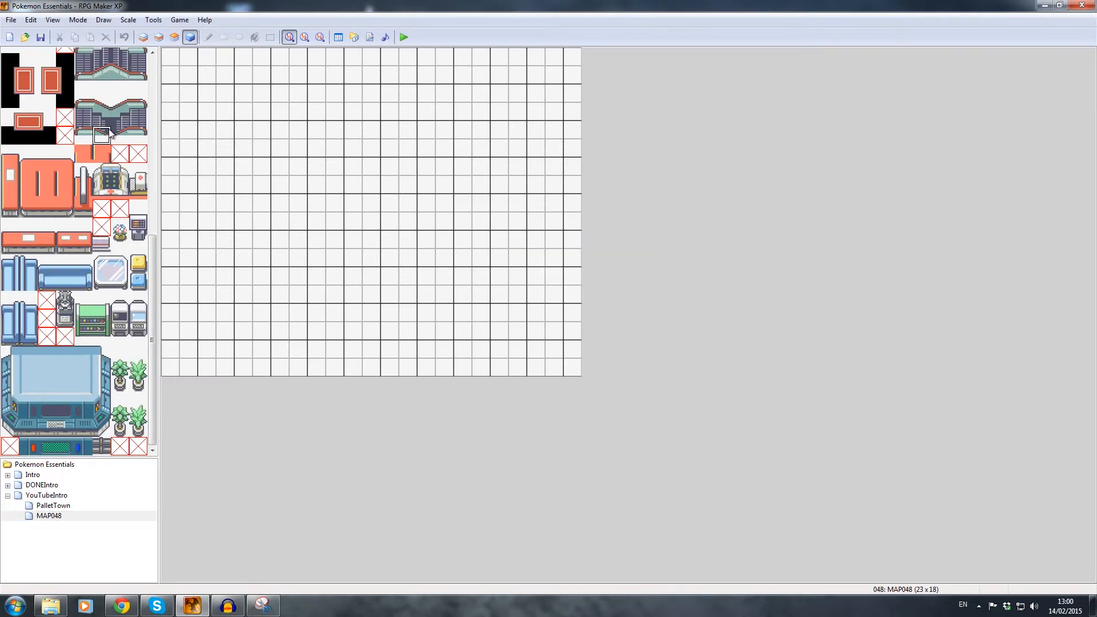
pyautogui.moveTo(152, 346); pyautogui.dragTo(165, 169)
pyautogui.moveTo(175, 90); pyautogui.dragTo(80, 456)
pyautogui.click(39, 516)
pyautogui.press('Delete')
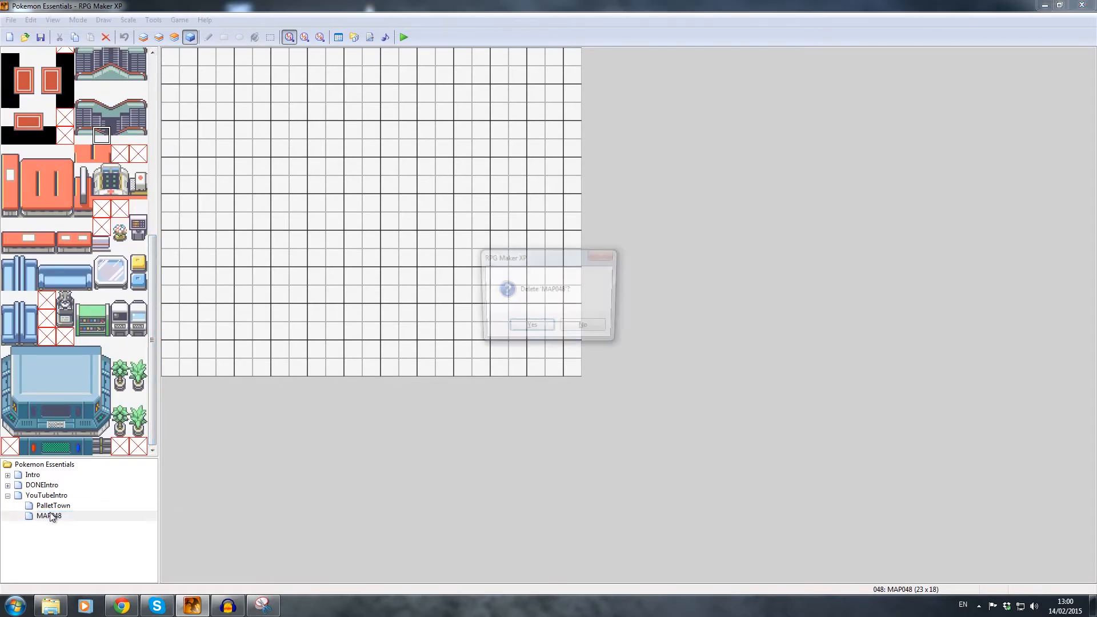
pyautogui.click(530, 329)
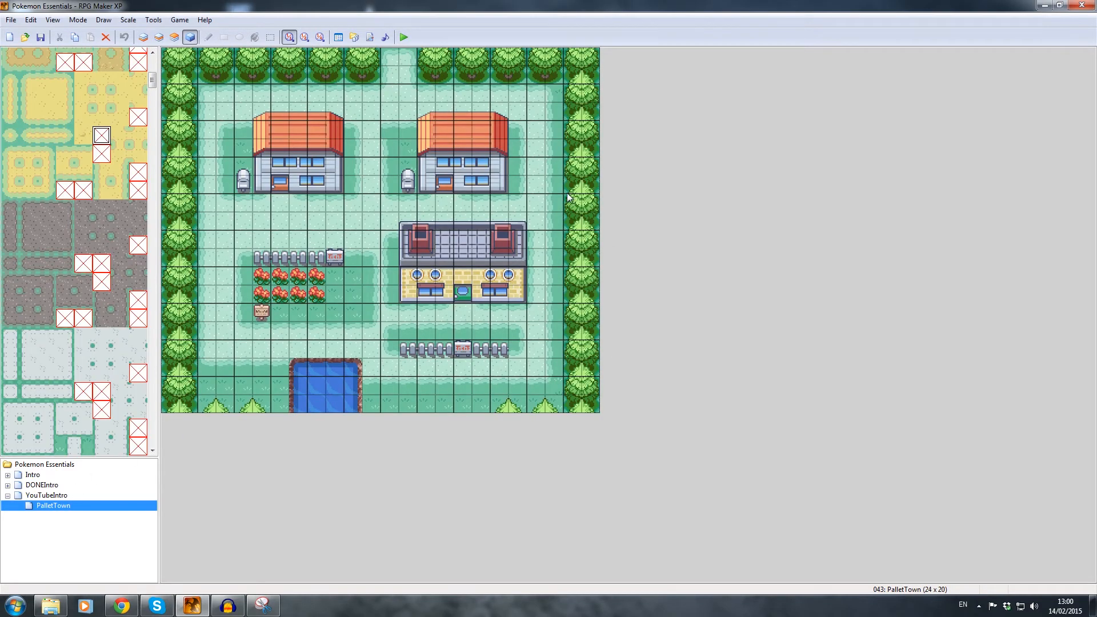